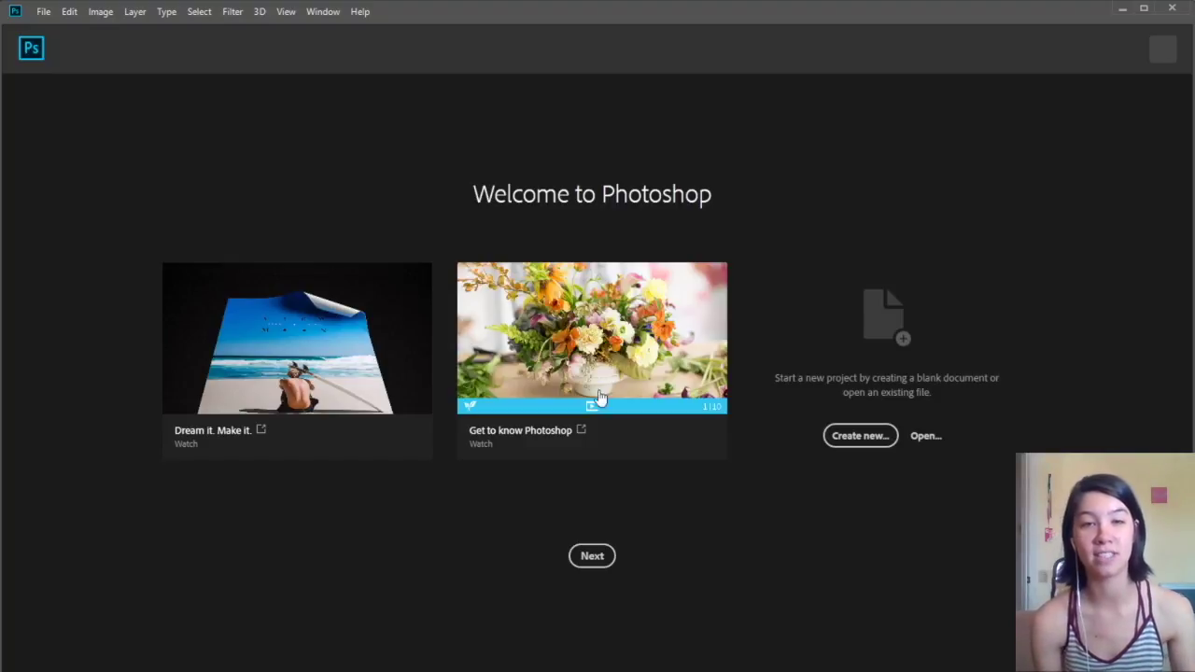
Create a 10 x 10 in RGB document at 300 pixels/inch with a white background and add a new layer.
left_click(860, 435)
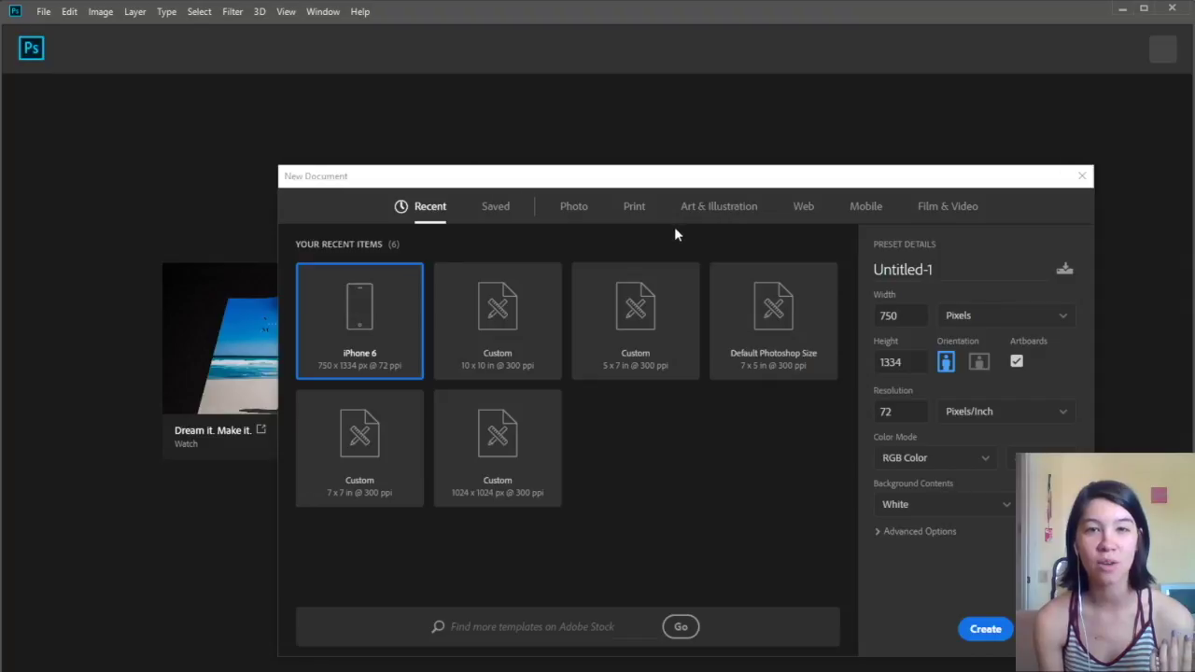
left_click(790, 308)
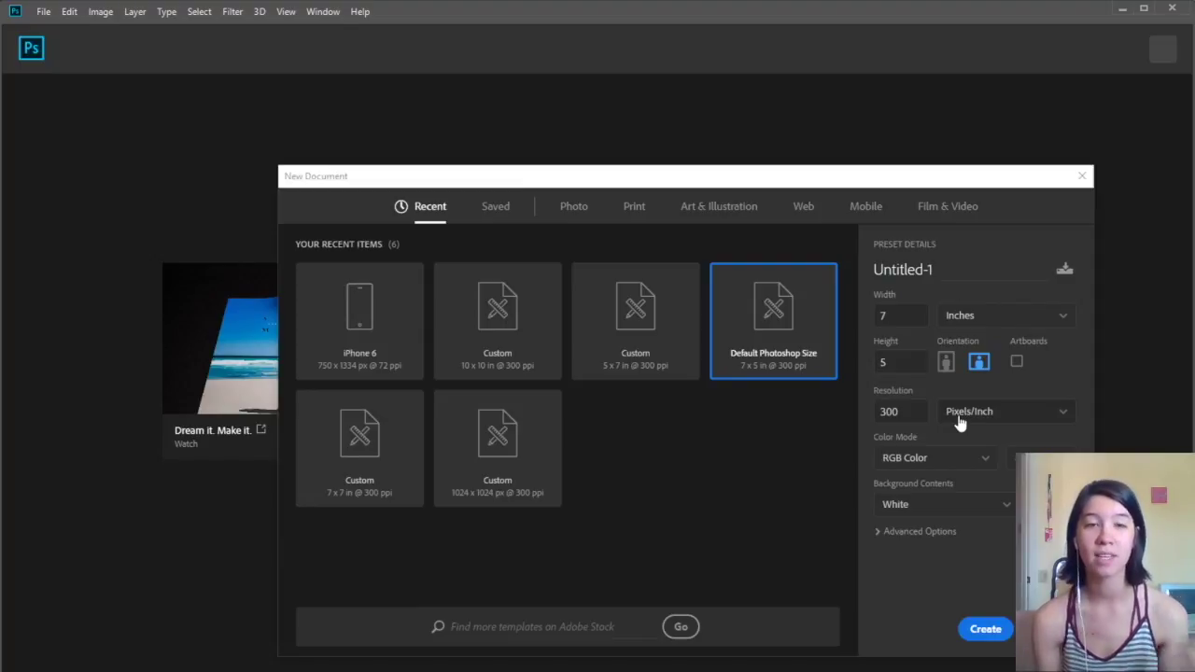
left_click(526, 327)
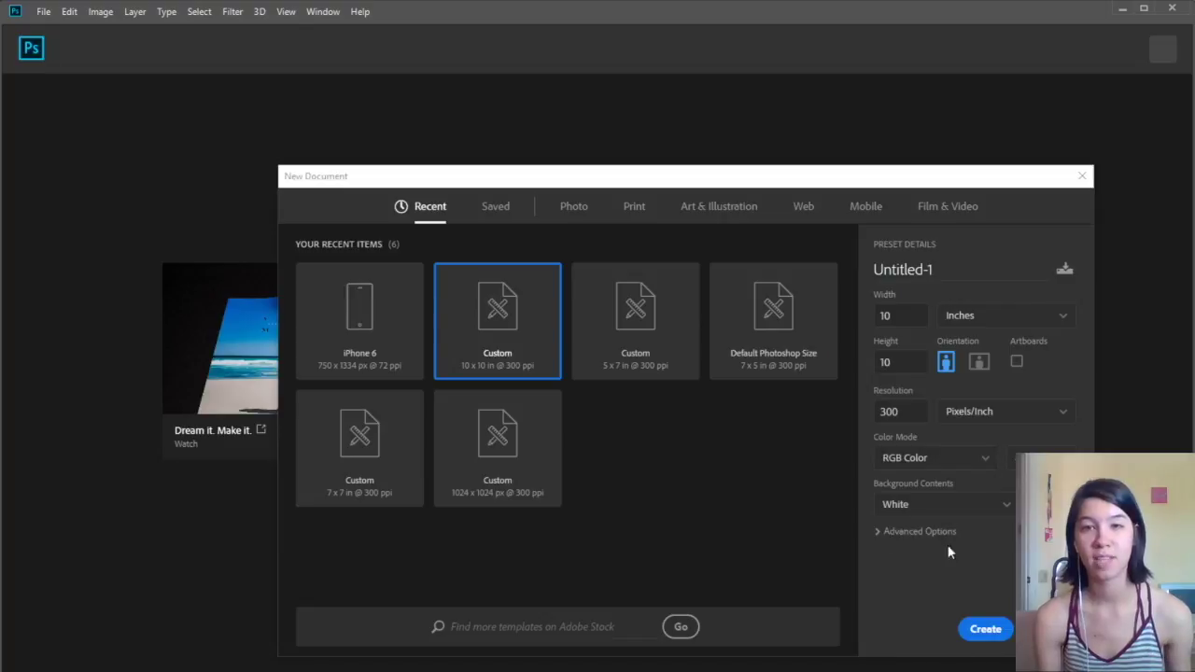
left_click(998, 632)
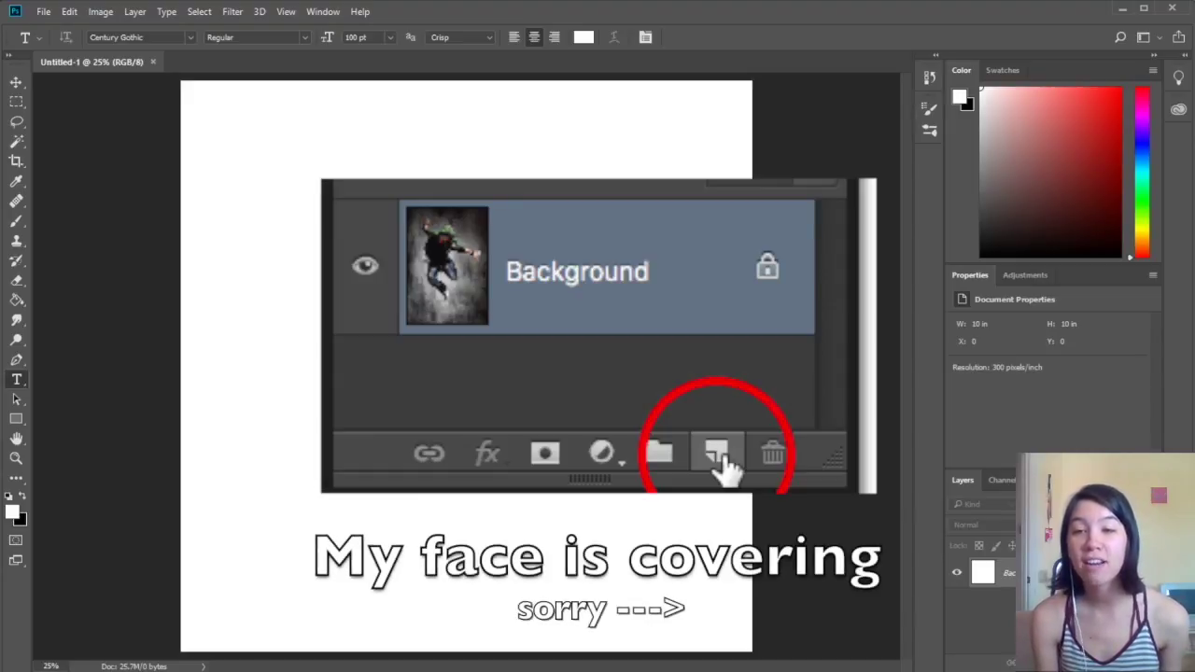
left_click(1125, 662)
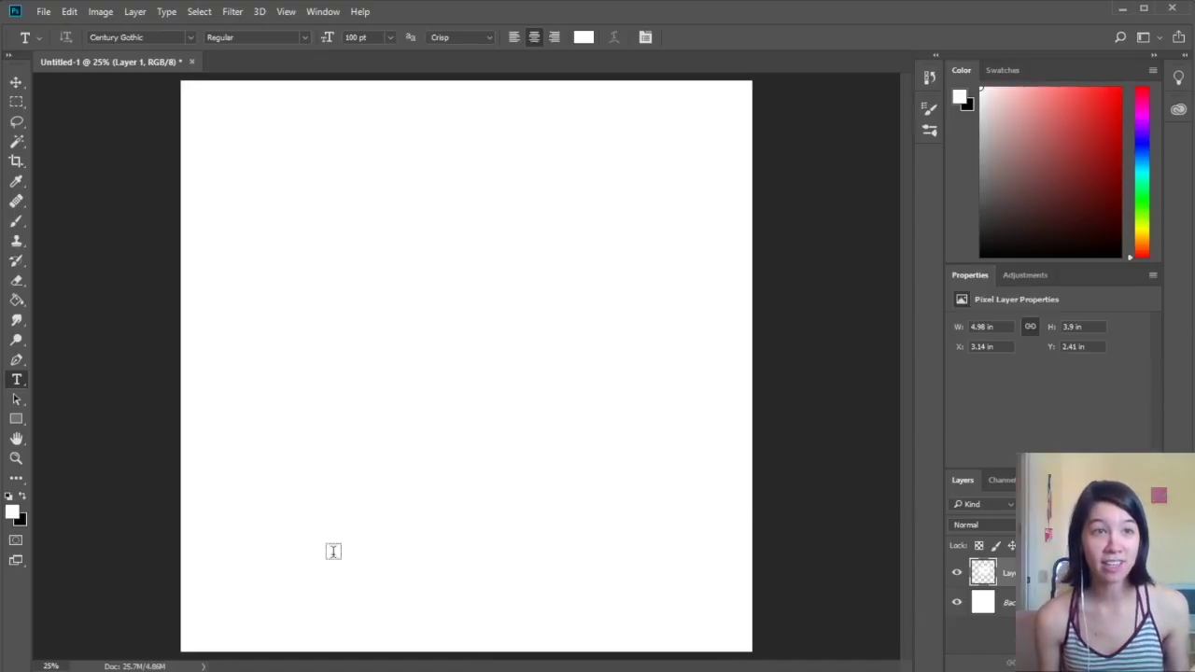
Activate the Brush tool, undo the white stroke on the new layer, and make black the foreground color.
left_click(16, 221)
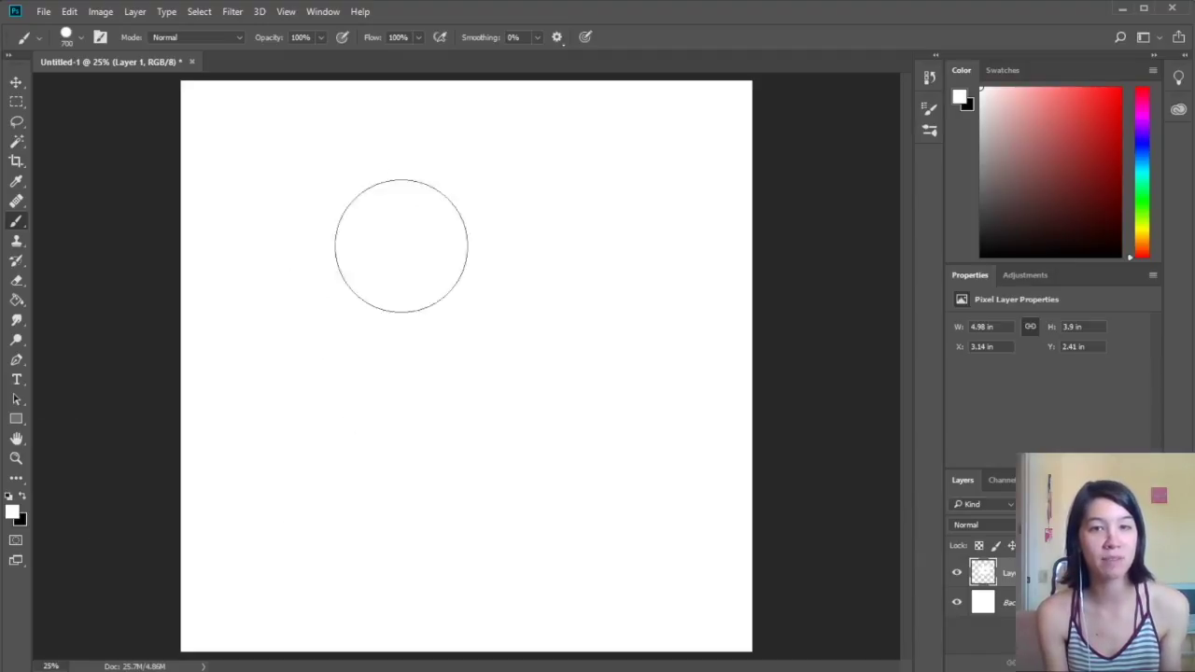
key("ctrl+z")
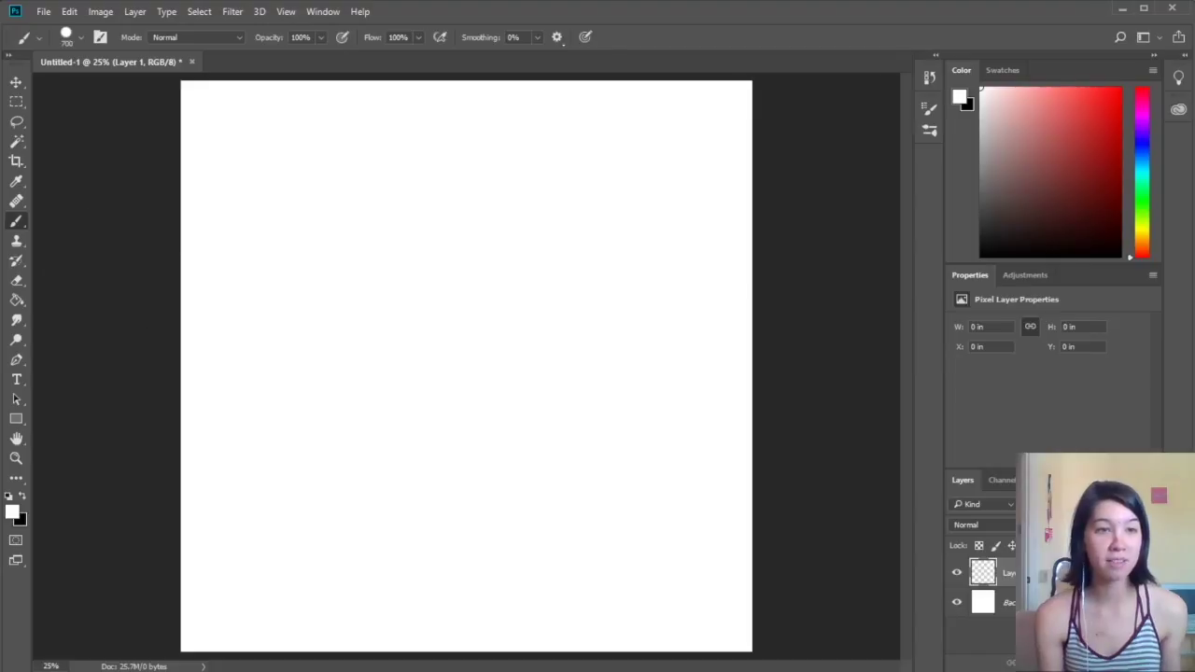
left_click(23, 497)
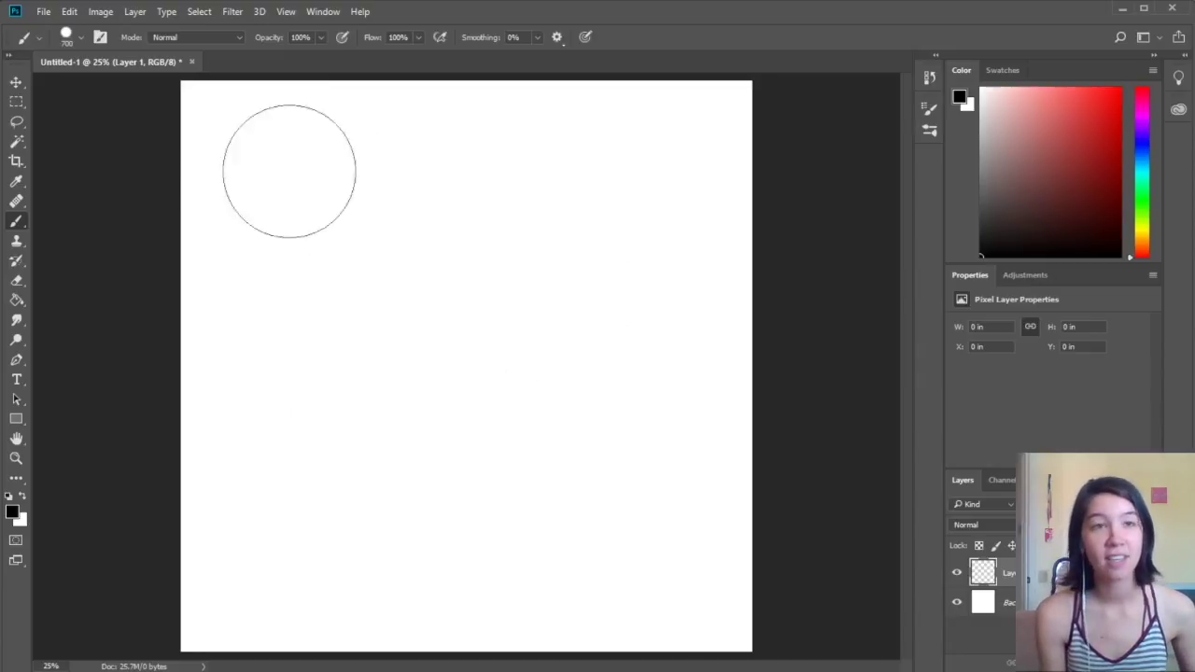
Choose the Hard Round brush from General Brushes and set its size to 45 px.
left_click(79, 39)
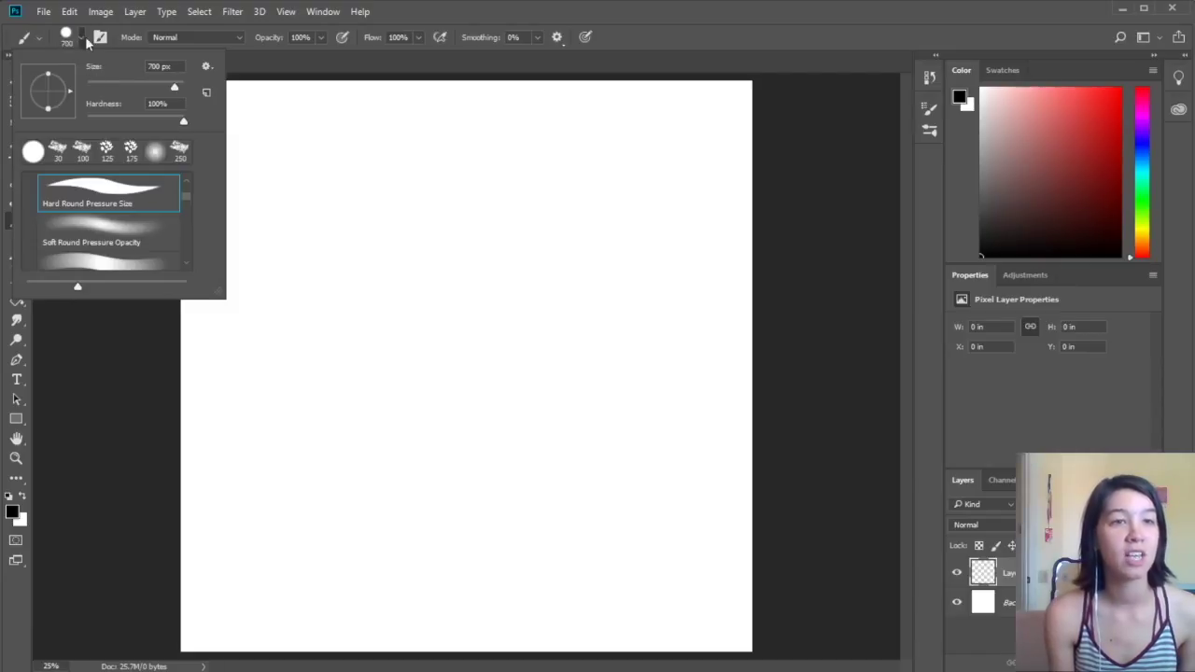
mouse_move(185, 196)
left_mouse_down()
mouse_move(188, 247)
mouse_move(188, 168)
left_mouse_up()
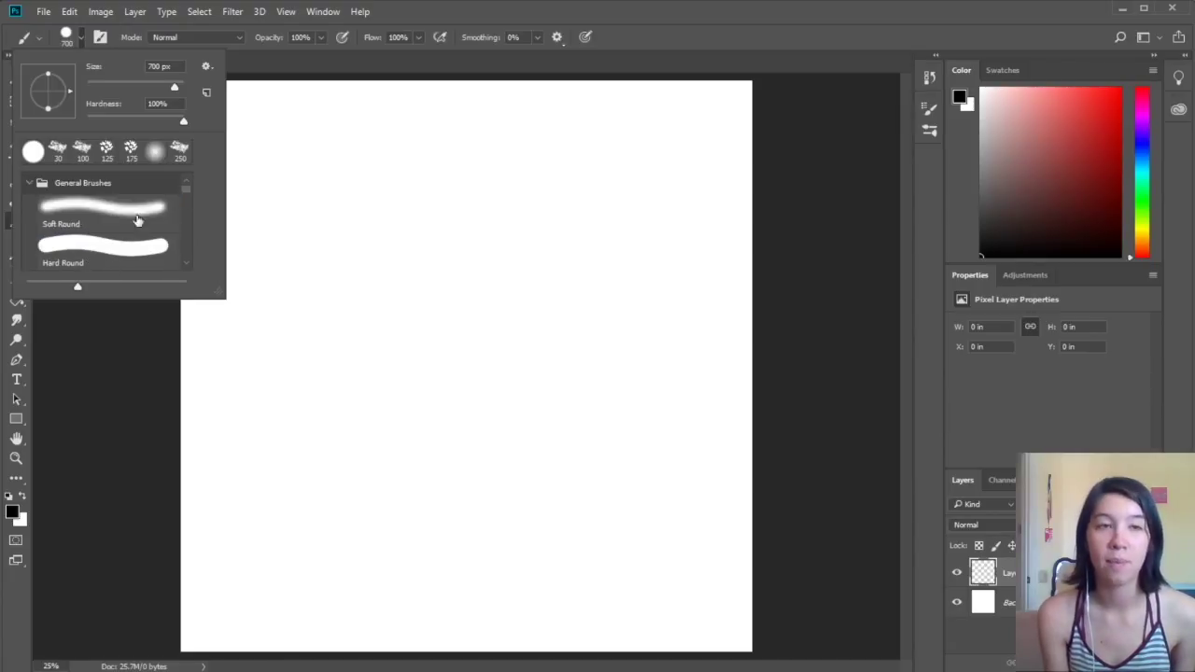
left_click(92, 260)
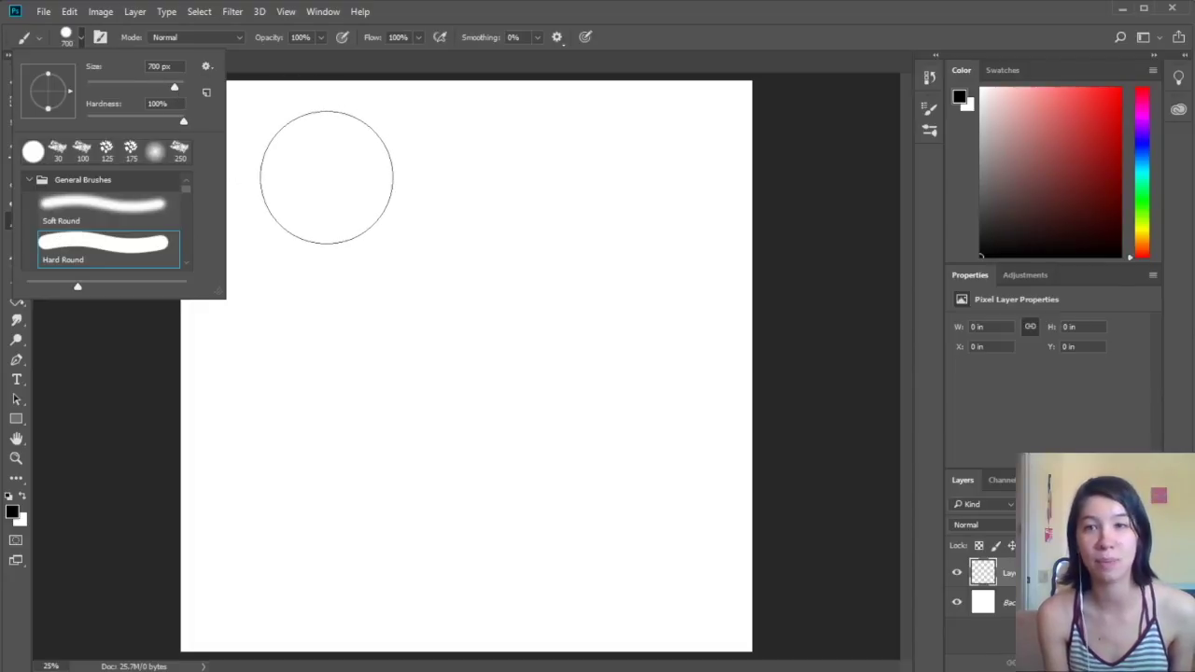
left_click_drag(148, 93, 108, 93)
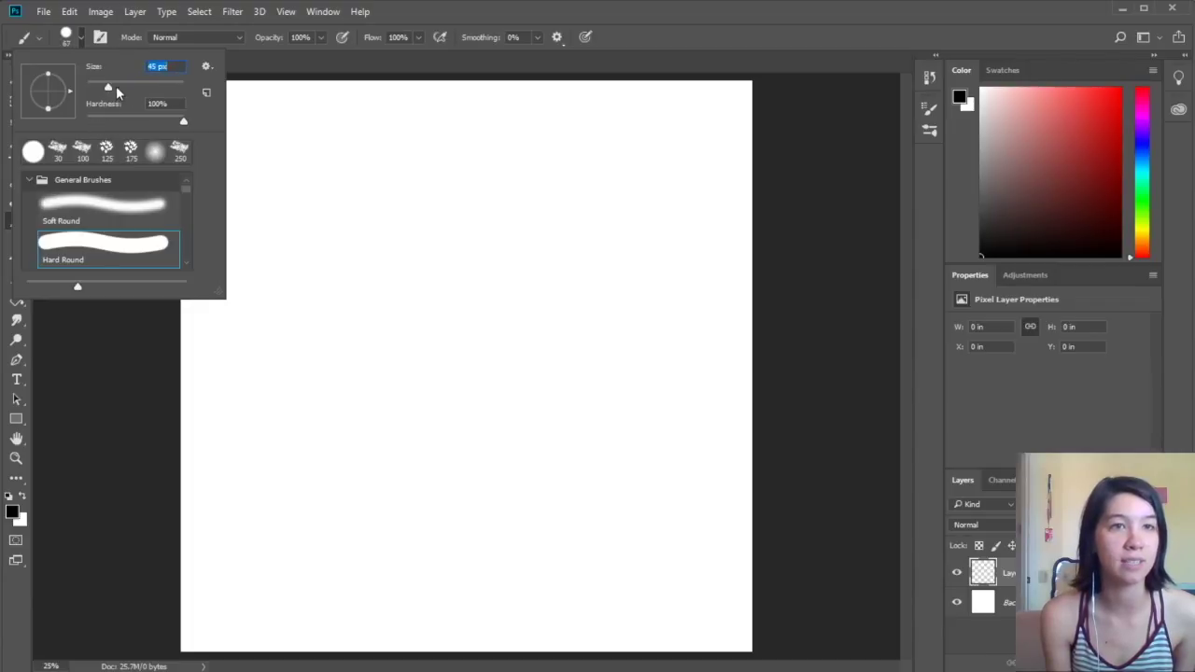
left_click(78, 41)
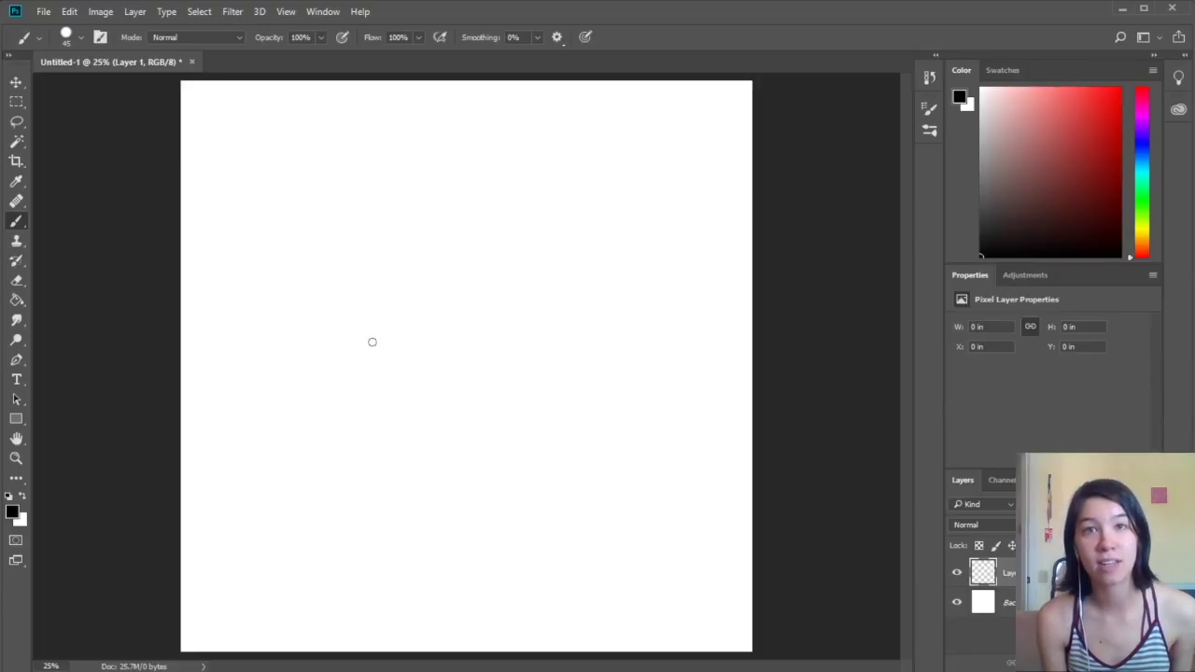
Paint a large black wavy line across the canvas and two dots with a curved mouth line above it.
mouse_move(353, 371)
left_mouse_down()
mouse_move(385, 348)
mouse_move(435, 262)
mouse_move(479, 377)
mouse_move(526, 287)
mouse_move(583, 345)
mouse_move(660, 352)
left_mouse_up()
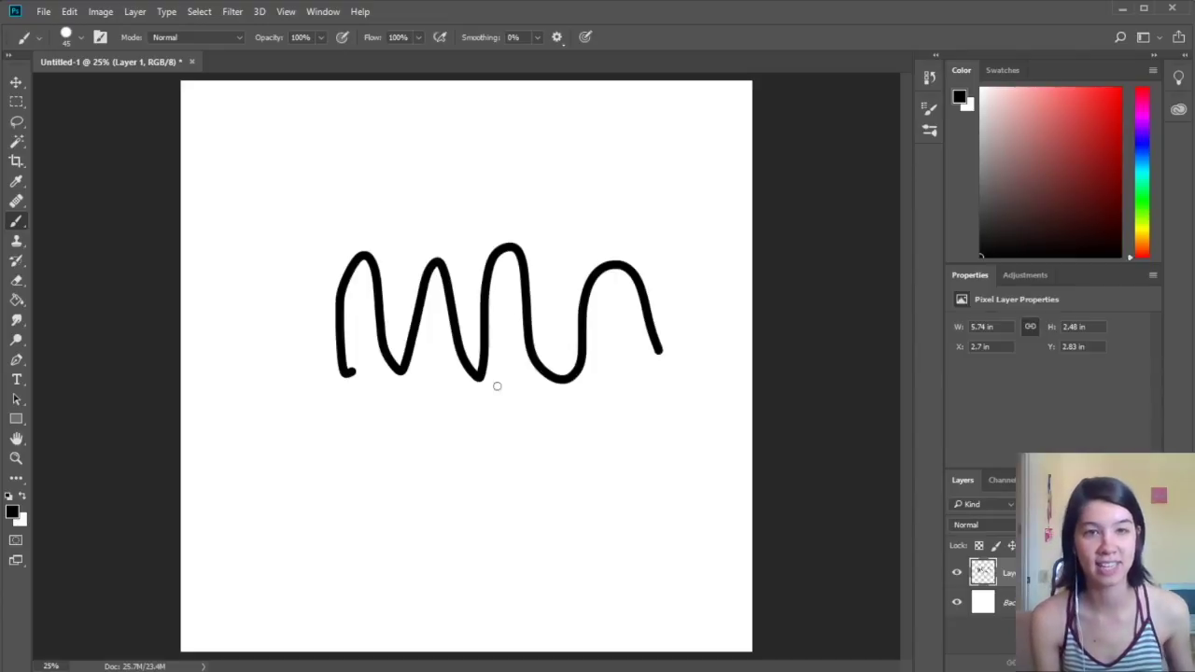
left_click(551, 180)
left_click(588, 180)
left_click_drag(566, 201, 662, 221)
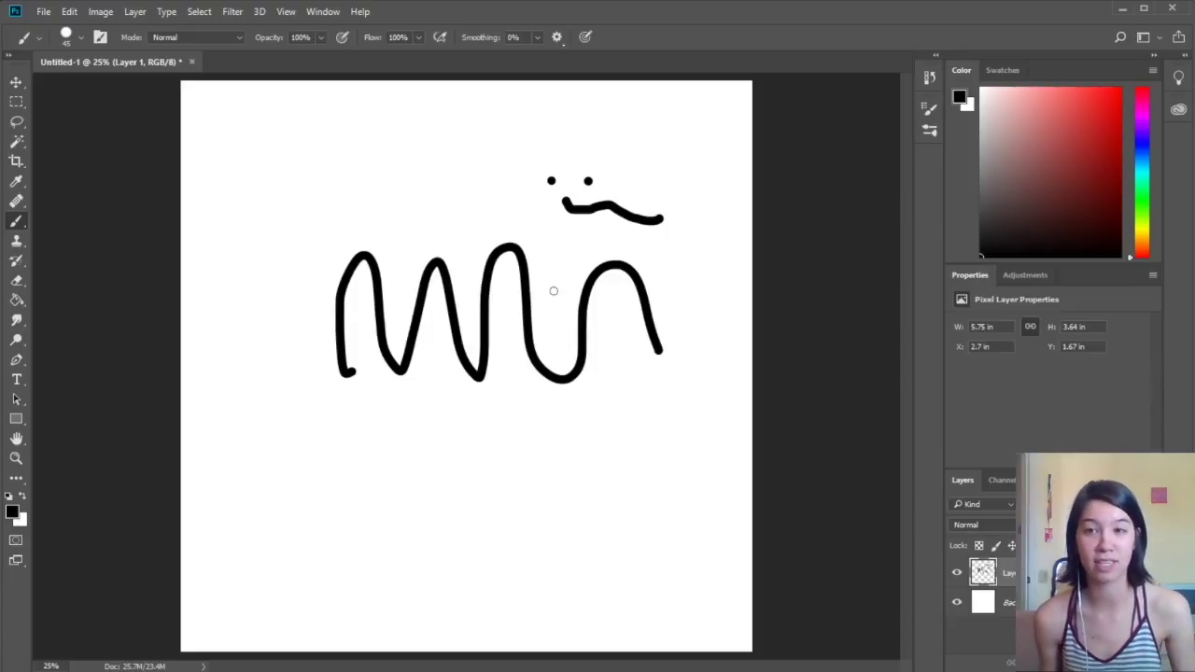
Enable pen pressure for brush size and paint two black squiggles of varying thickness around the dots.
left_click(590, 38)
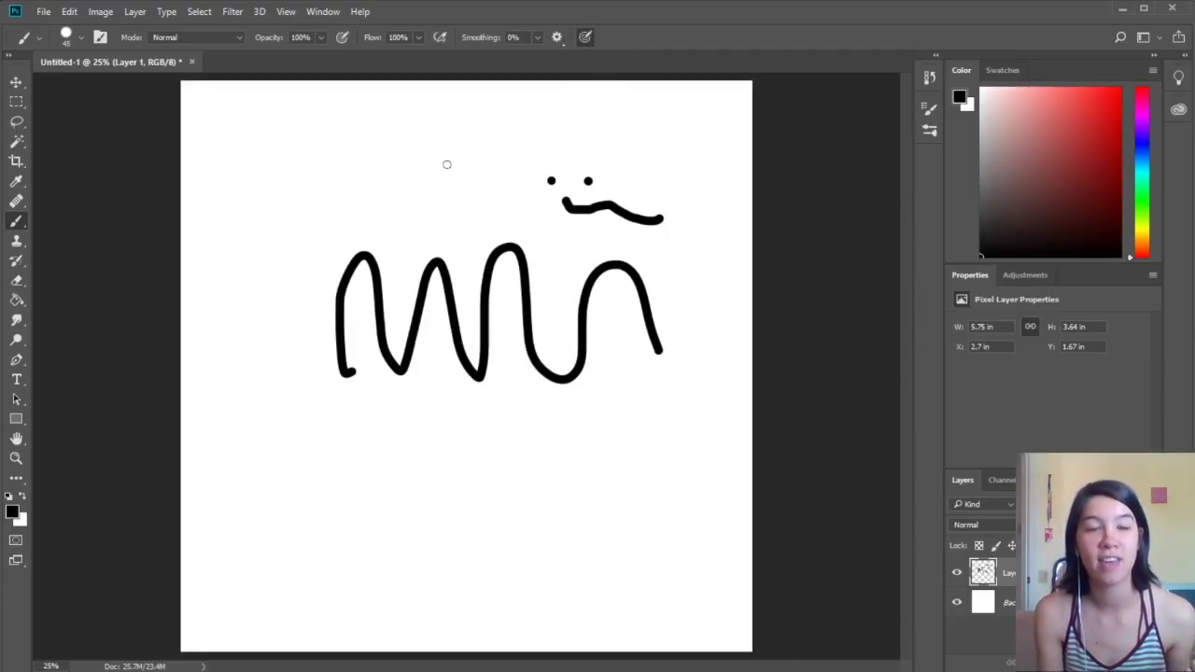
mouse_move(435, 180)
left_mouse_down()
mouse_move(482, 138)
mouse_move(480, 191)
mouse_move(499, 189)
mouse_move(548, 131)
mouse_move(543, 186)
left_mouse_up()
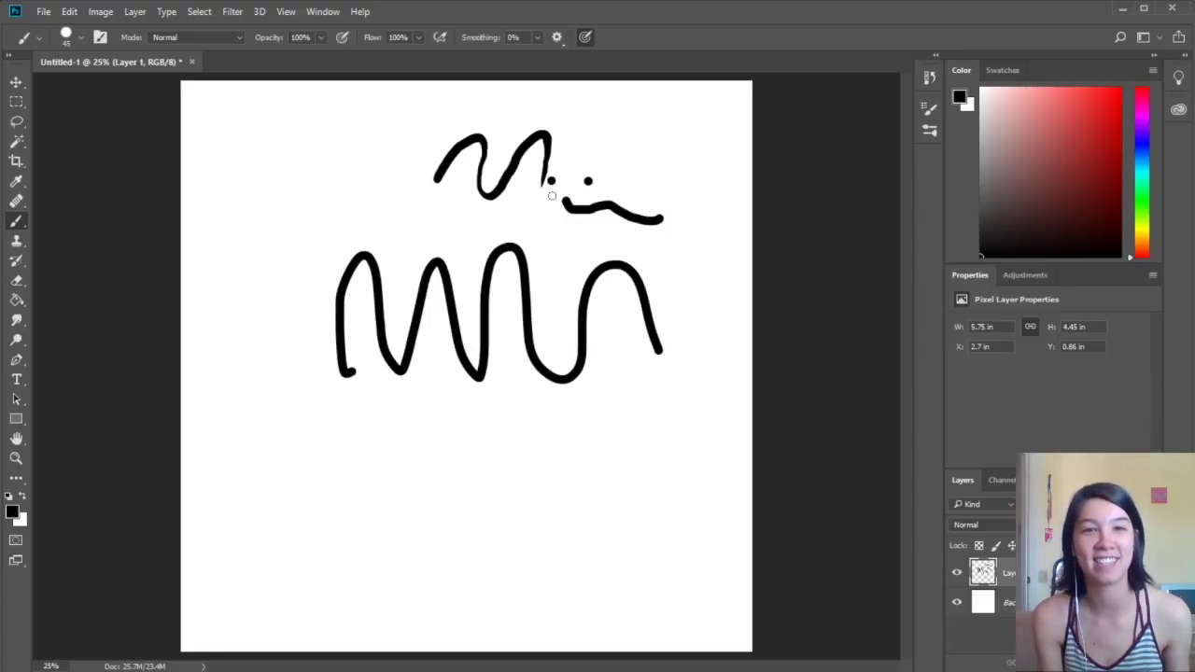
mouse_move(531, 224)
left_mouse_down()
mouse_move(559, 218)
mouse_move(555, 258)
mouse_move(588, 256)
mouse_move(592, 295)
left_mouse_up()
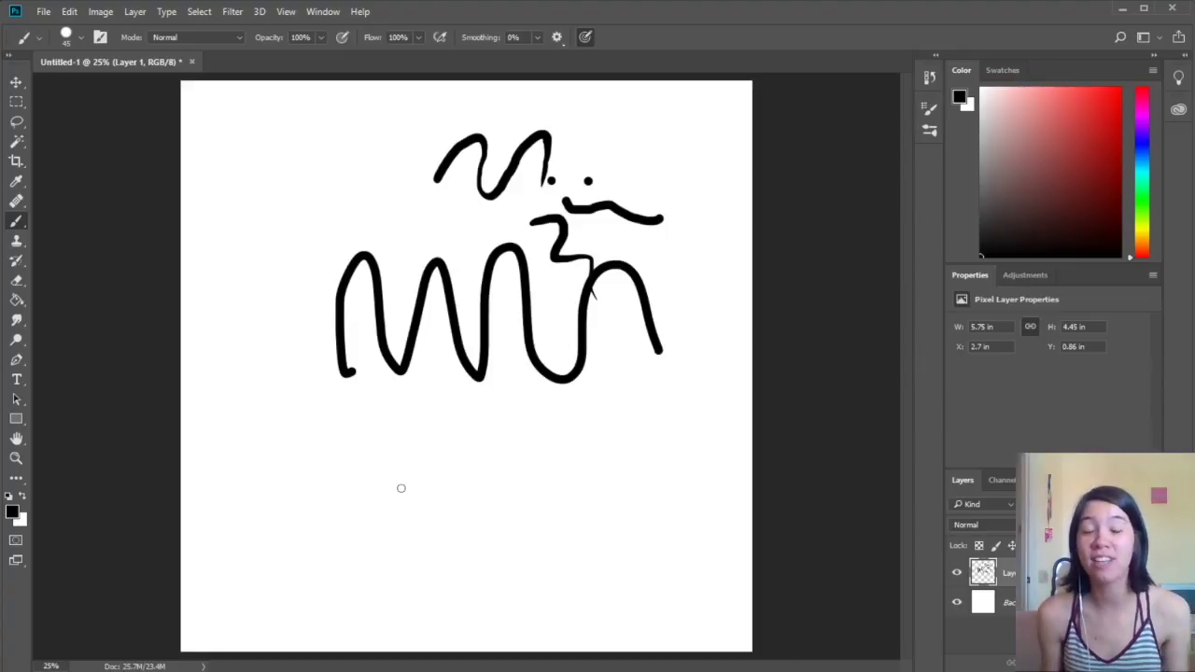
Paint a black smiley face with two looped ears below the large wavy line.
mouse_move(539, 457)
left_mouse_down()
mouse_move(446, 547)
mouse_move(532, 455)
mouse_move(488, 496)
left_mouse_up()
mouse_move(512, 483)
left_mouse_down()
mouse_move(511, 495)
mouse_move(533, 502)
left_mouse_up()
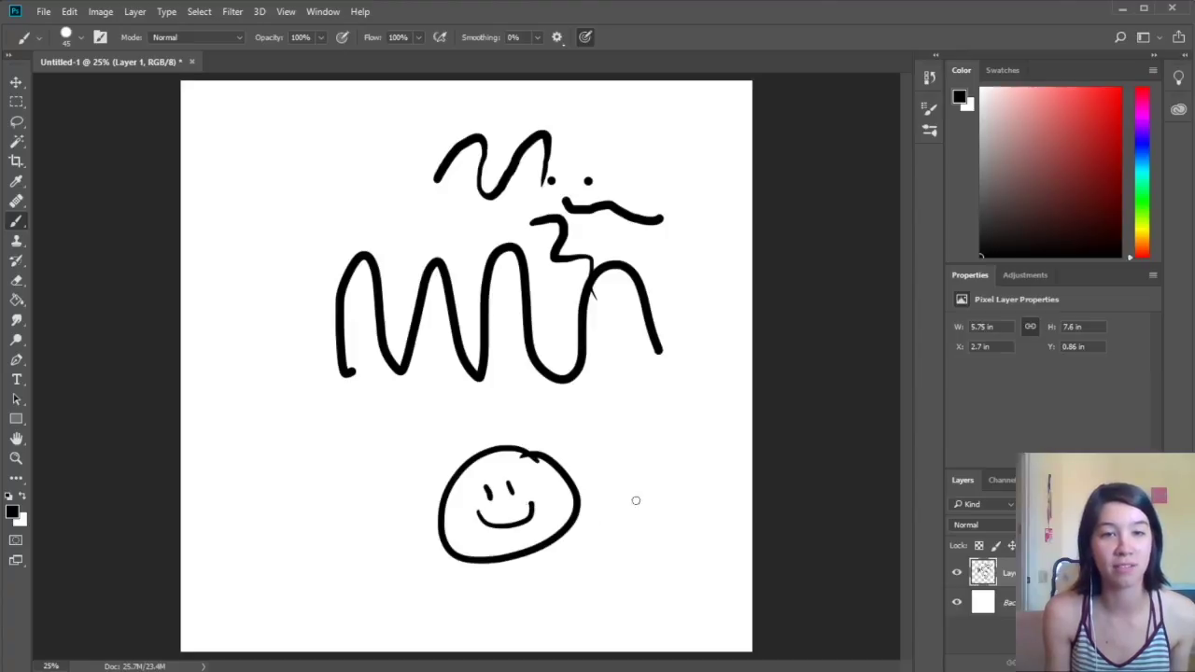
mouse_move(429, 440)
left_mouse_down()
mouse_move(529, 416)
mouse_move(534, 455)
left_mouse_up()
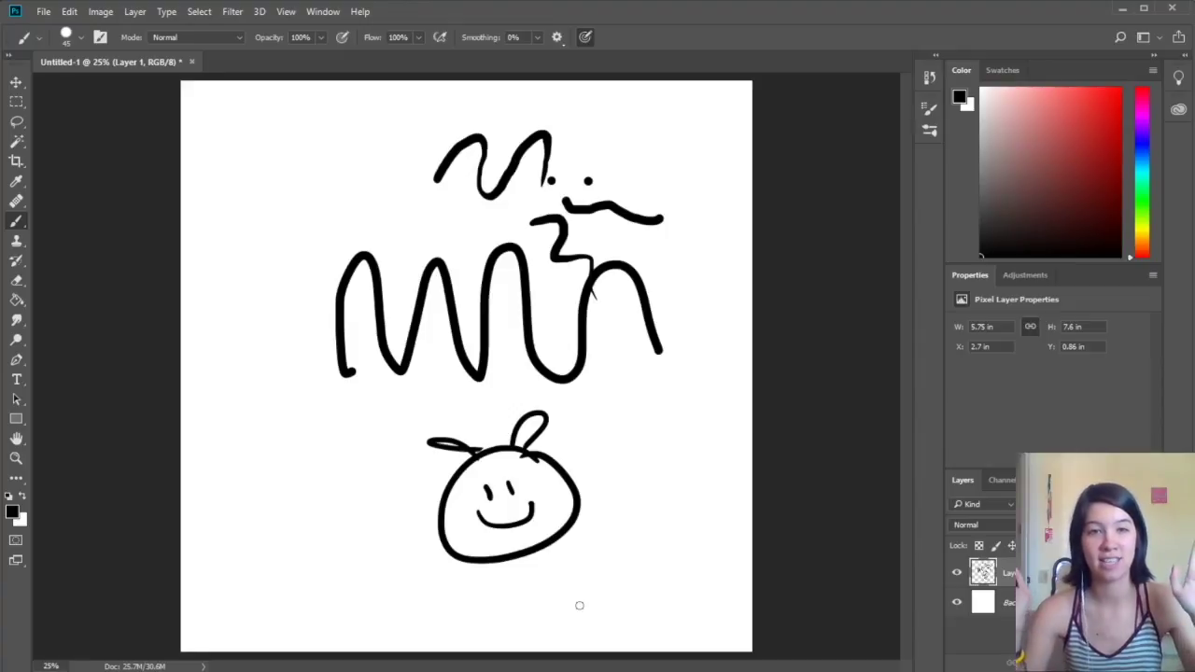
Try out several hues for the foreground color, set it to a bright orange-red, and return to the Brush tool.
left_click(13, 511)
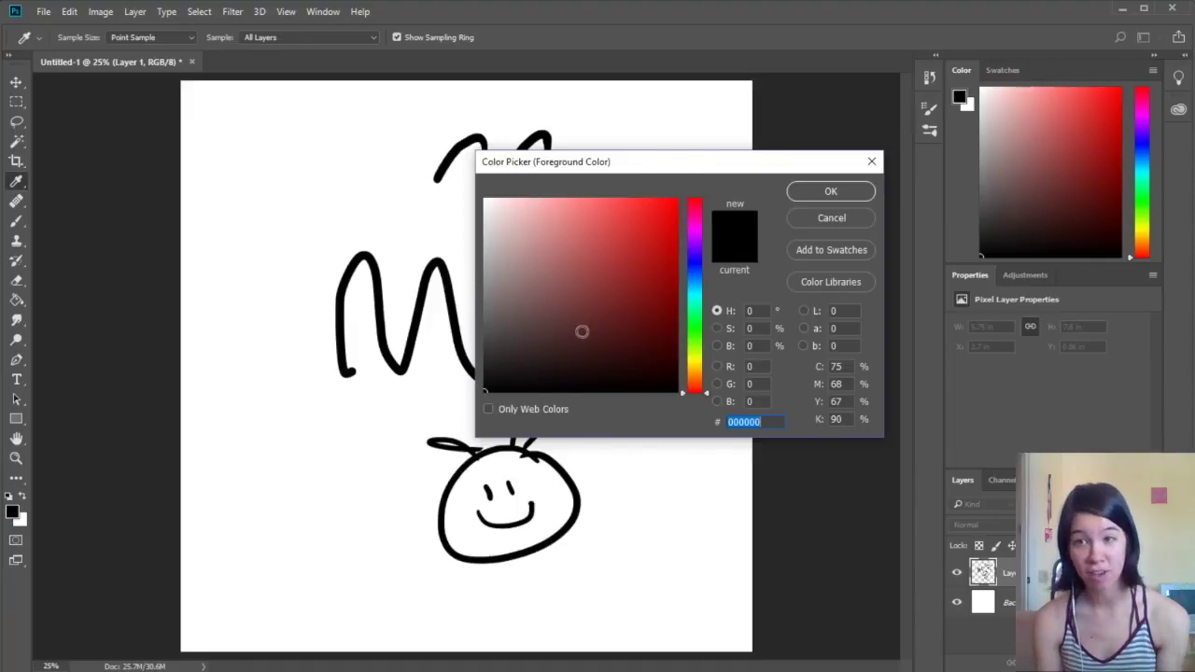
left_click(593, 253)
left_click_drag(695, 280, 696, 392)
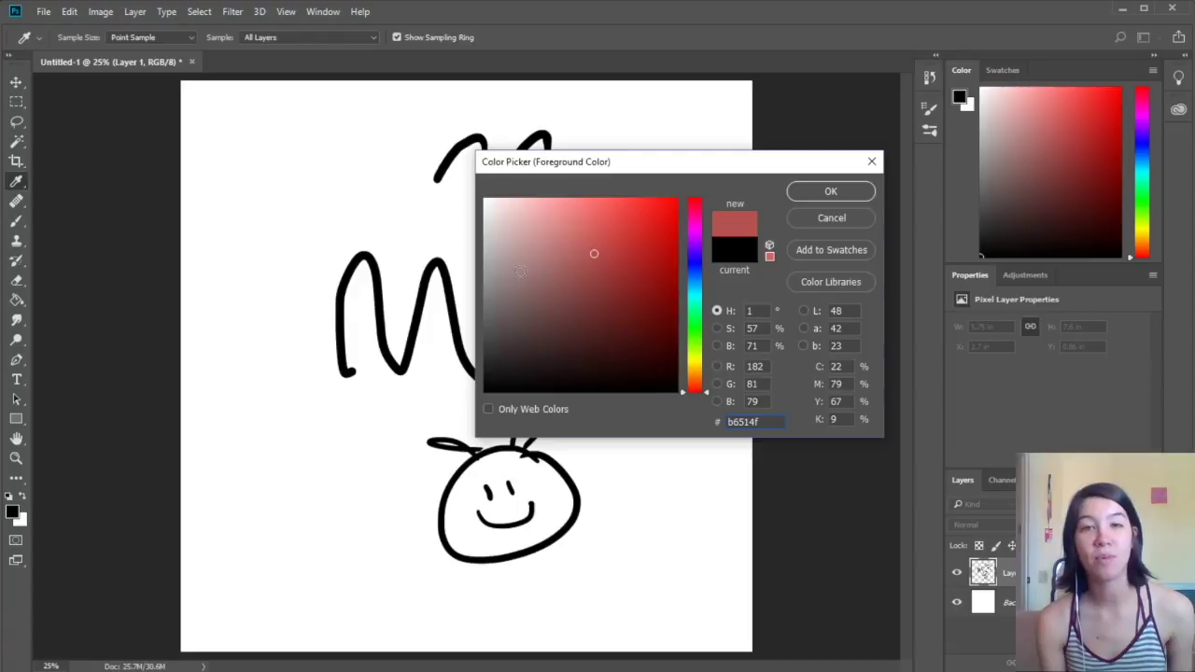
left_click(696, 262)
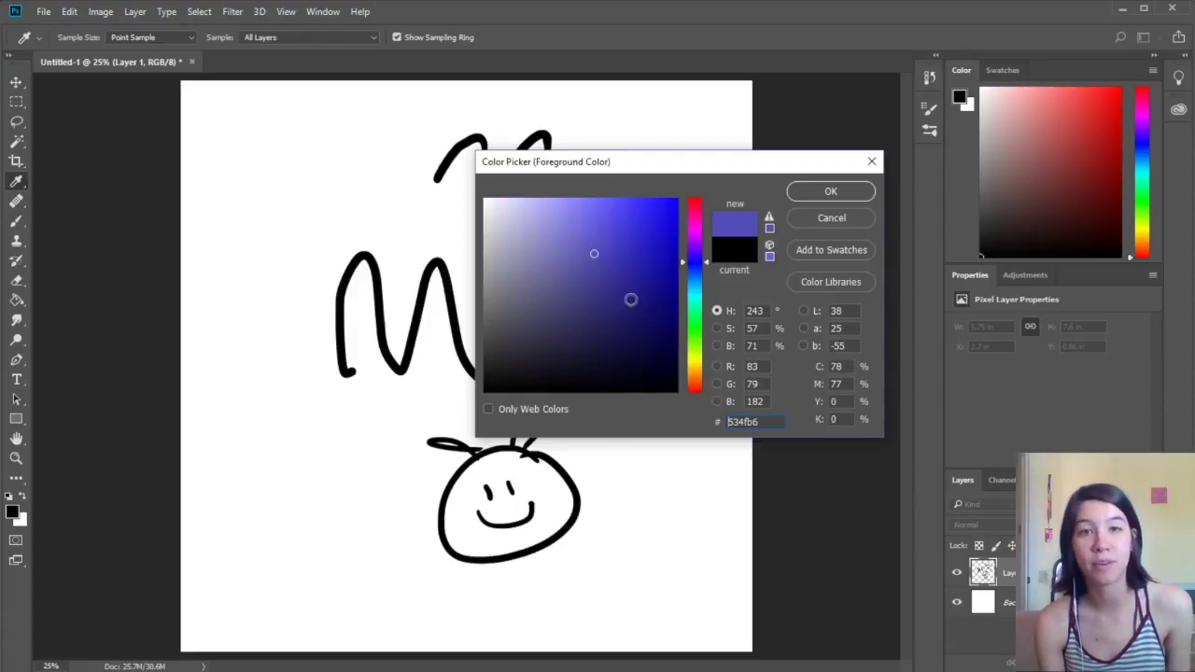
mouse_move(592, 251)
left_mouse_down()
mouse_move(507, 229)
mouse_move(562, 239)
mouse_move(637, 315)
mouse_move(656, 352)
mouse_move(635, 342)
mouse_move(621, 286)
mouse_move(655, 230)
left_mouse_up()
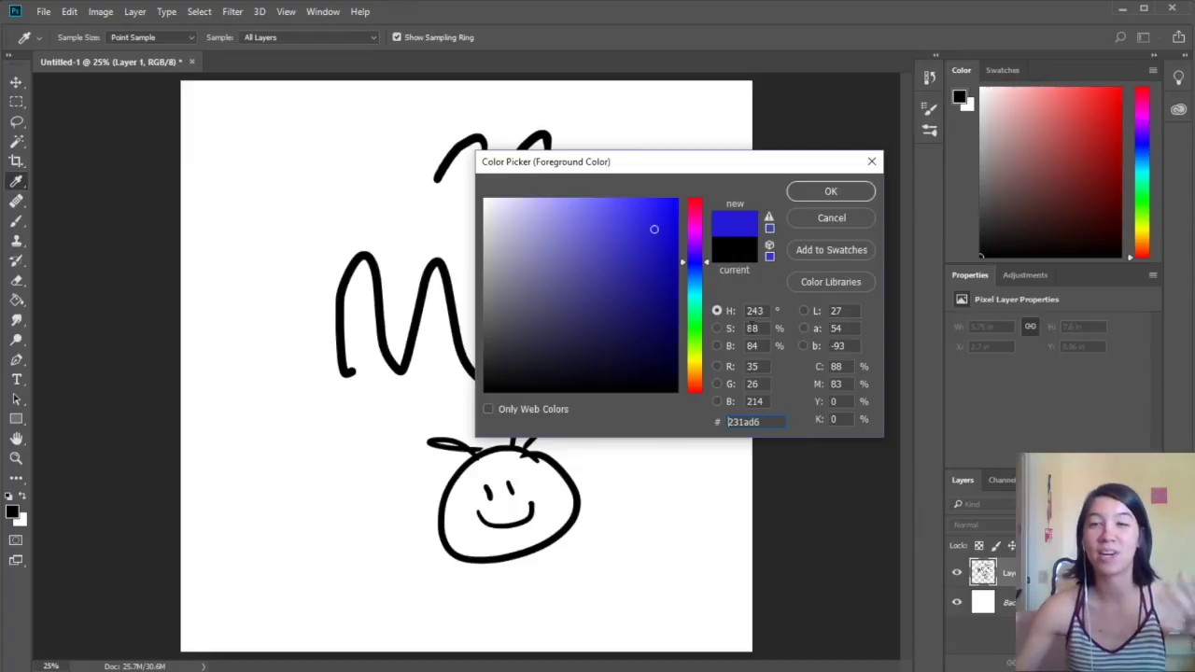
left_click(695, 360)
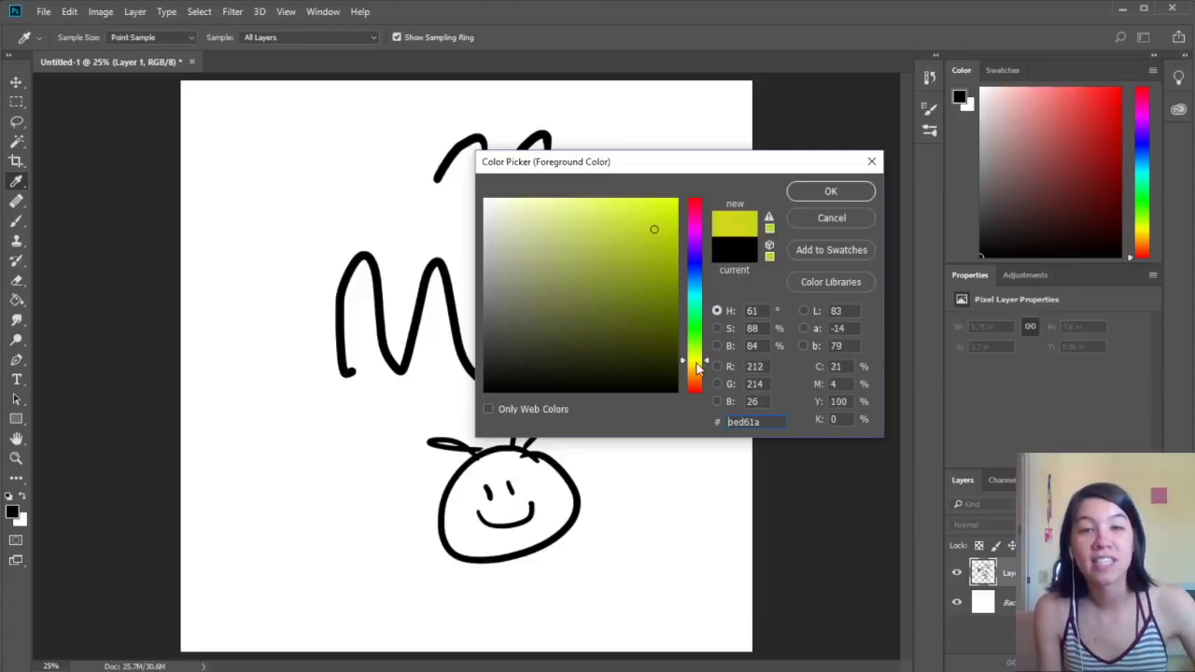
left_click_drag(625, 296, 667, 368)
left_click(696, 372)
left_click(697, 384)
mouse_move(635, 271)
left_mouse_down()
mouse_move(645, 211)
mouse_move(651, 233)
left_mouse_up()
left_click(830, 191)
key("b")
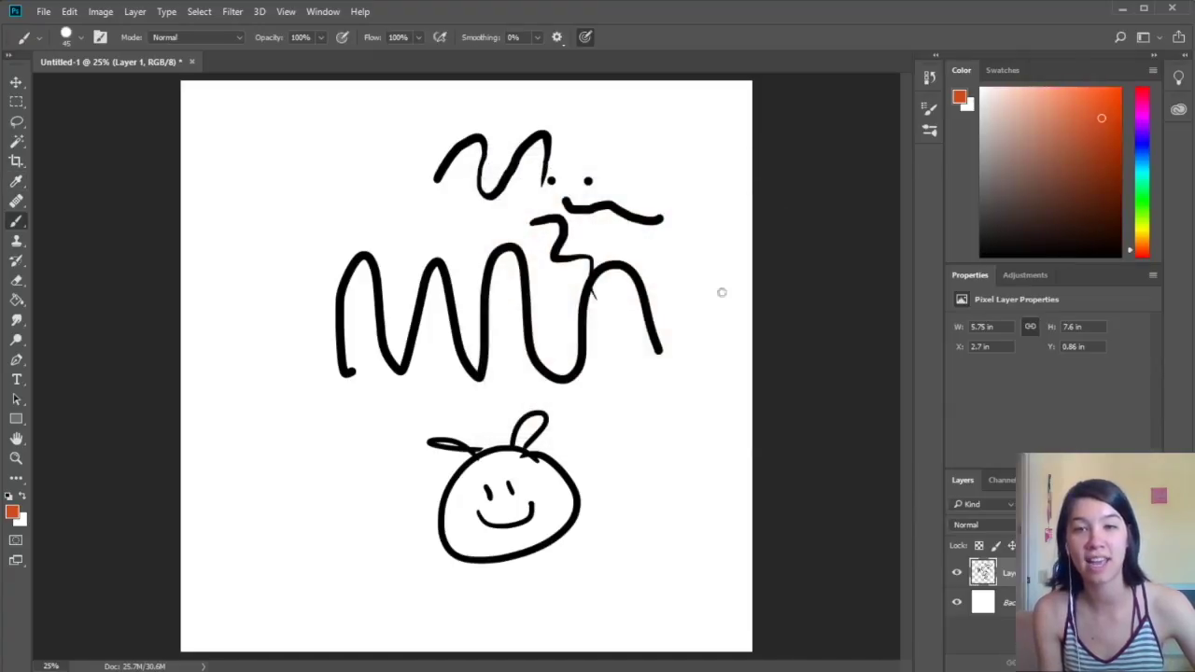
Paint an orange zigzag over the large wavy line, swap to white, and paint a white zigzag over the orange one.
mouse_move(333, 306)
left_mouse_down()
mouse_move(371, 302)
mouse_move(481, 254)
left_mouse_up()
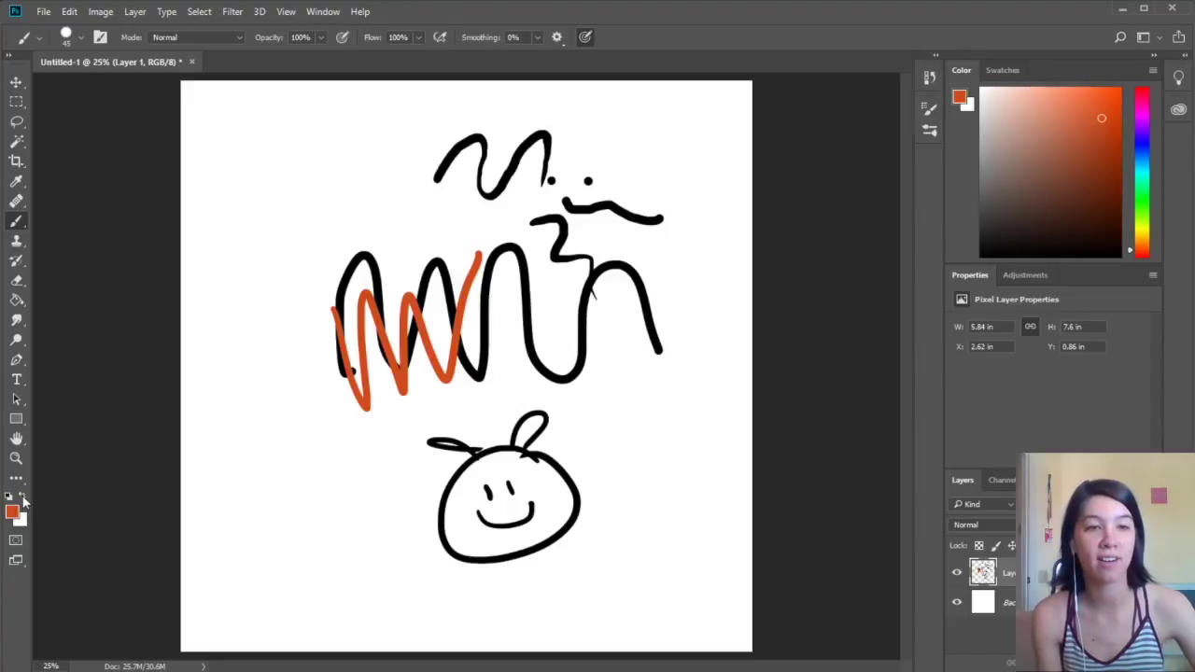
left_click(23, 499)
mouse_move(374, 323)
left_mouse_down()
mouse_move(399, 384)
mouse_move(408, 311)
mouse_move(461, 378)
left_mouse_up()
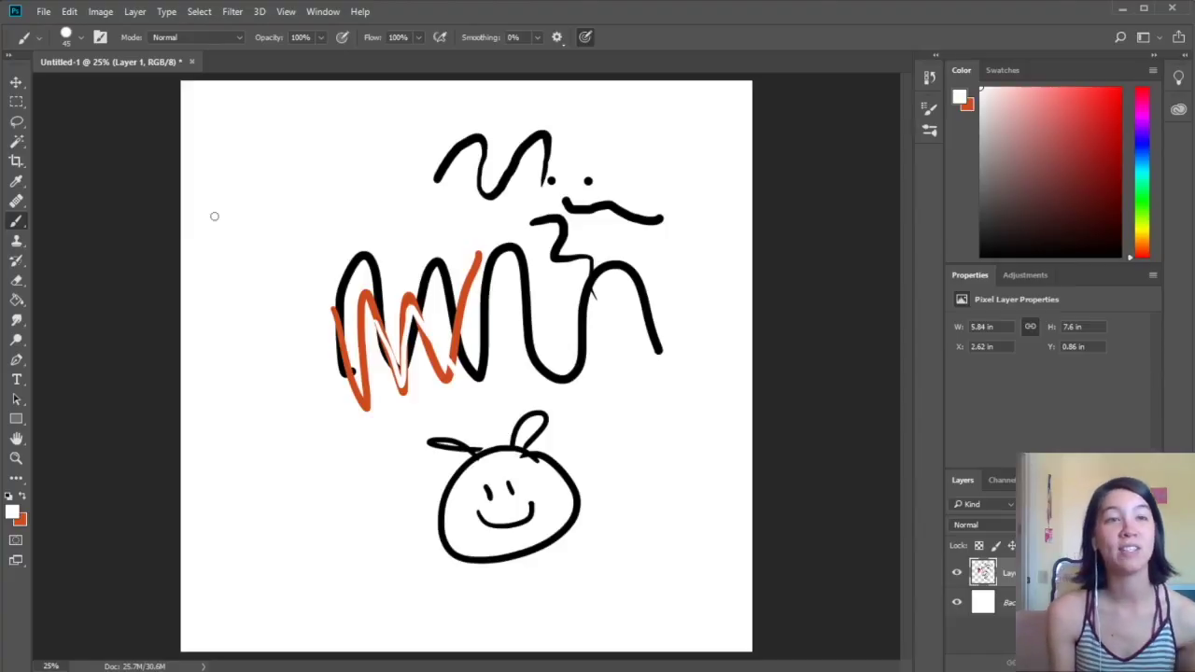
Undo and redo the white zigzag, and step back through the history to remove both the white and orange zigzags.
left_click(69, 11)
left_click(102, 28)
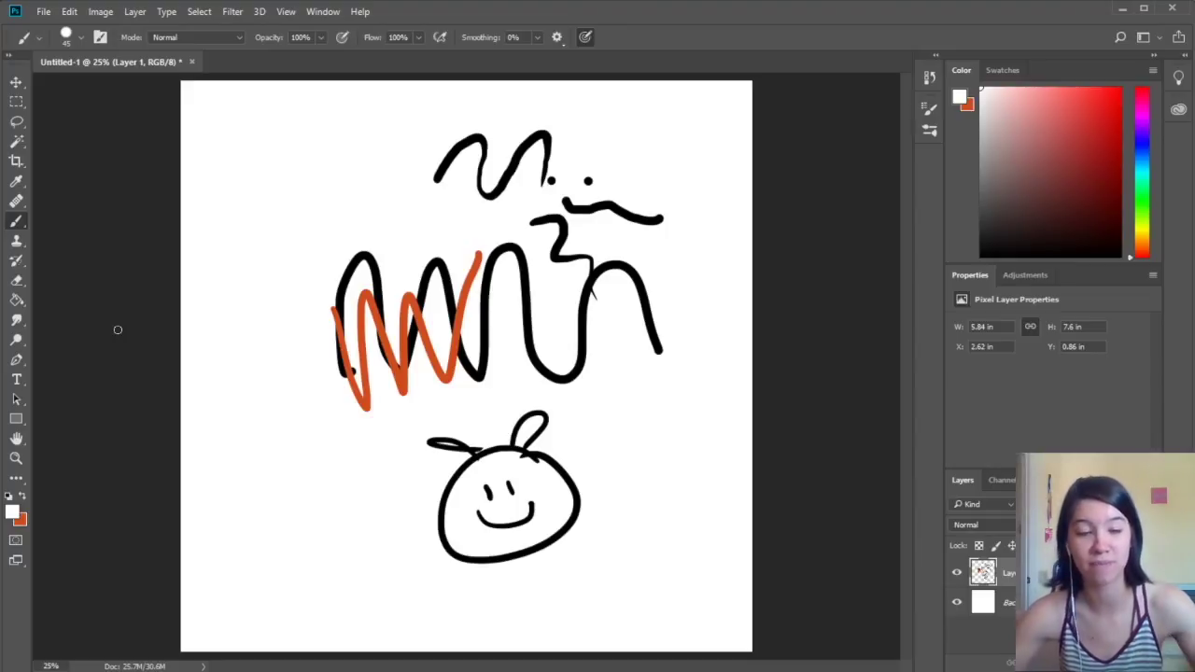
key("ctrl+z")
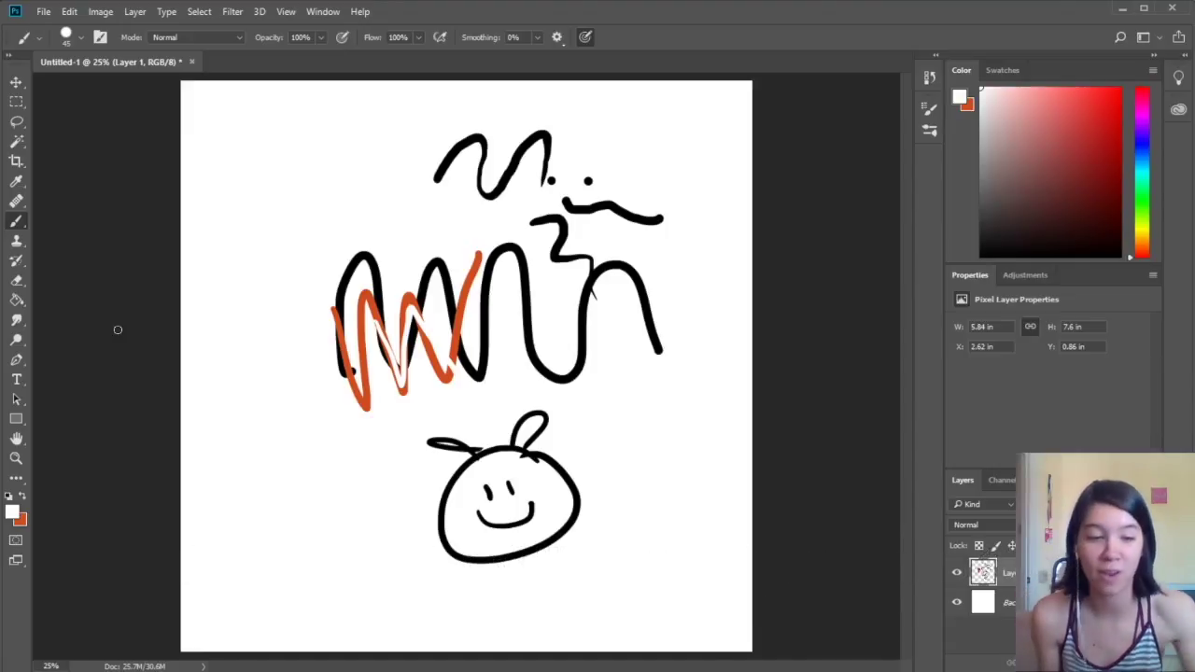
key("ctrl+alt+z")
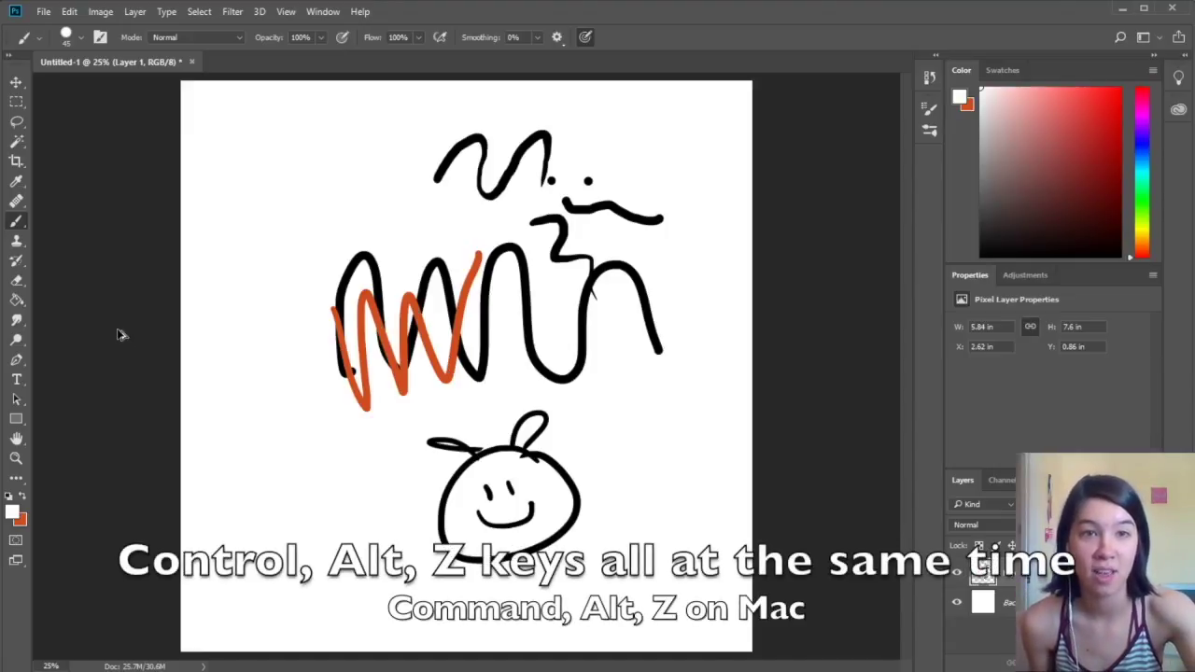
key("ctrl+alt+z")
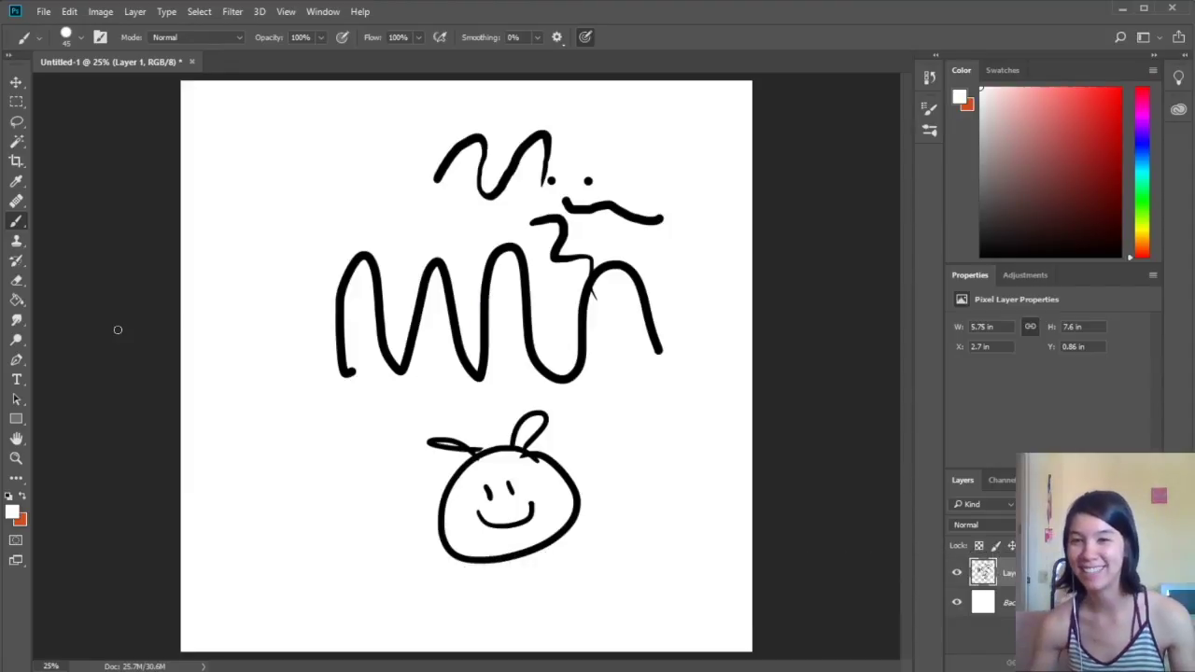
Swap the foreground back to orange and paint a five-petal flower beside the smiley face and a star farther out.
left_click(27, 496)
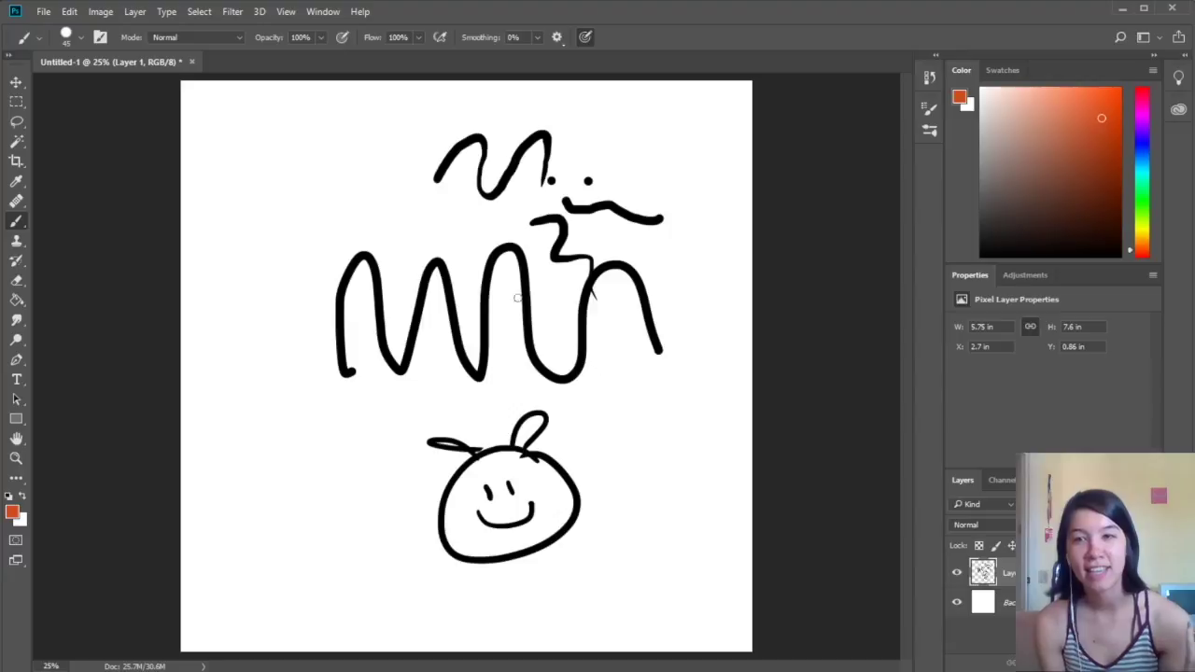
mouse_move(371, 478)
left_mouse_down()
mouse_move(391, 427)
mouse_move(370, 458)
mouse_move(326, 440)
mouse_move(366, 469)
mouse_move(313, 485)
mouse_move(383, 465)
left_mouse_up()
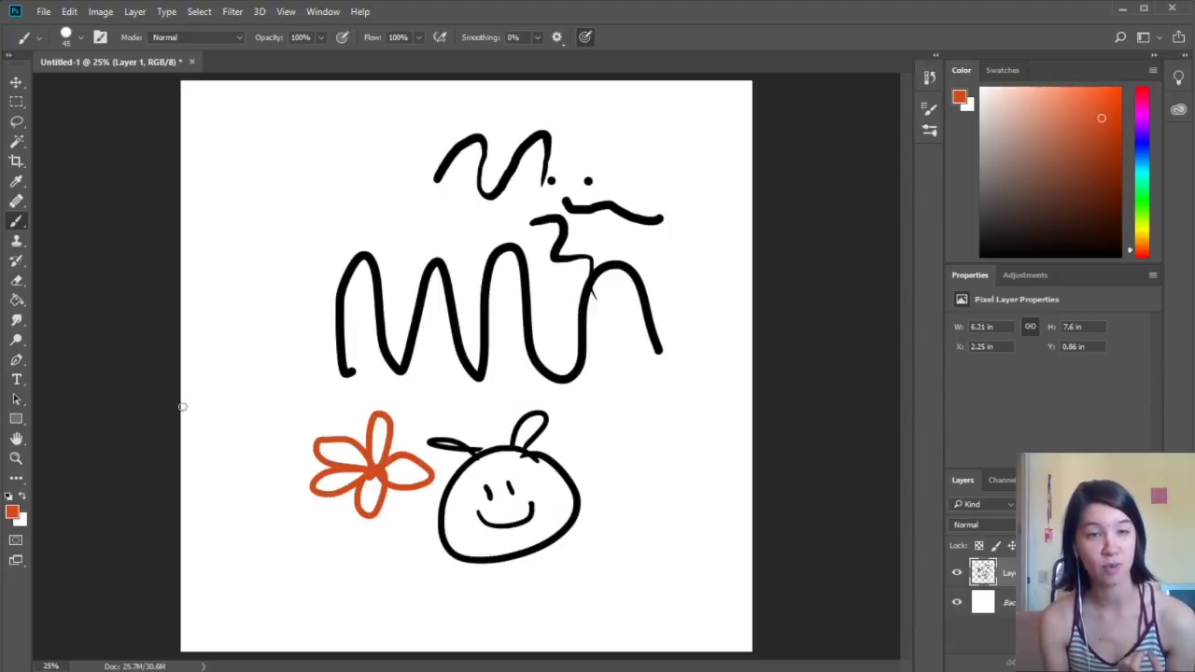
mouse_move(214, 456)
left_mouse_down()
mouse_move(250, 418)
mouse_move(216, 461)
left_mouse_up()
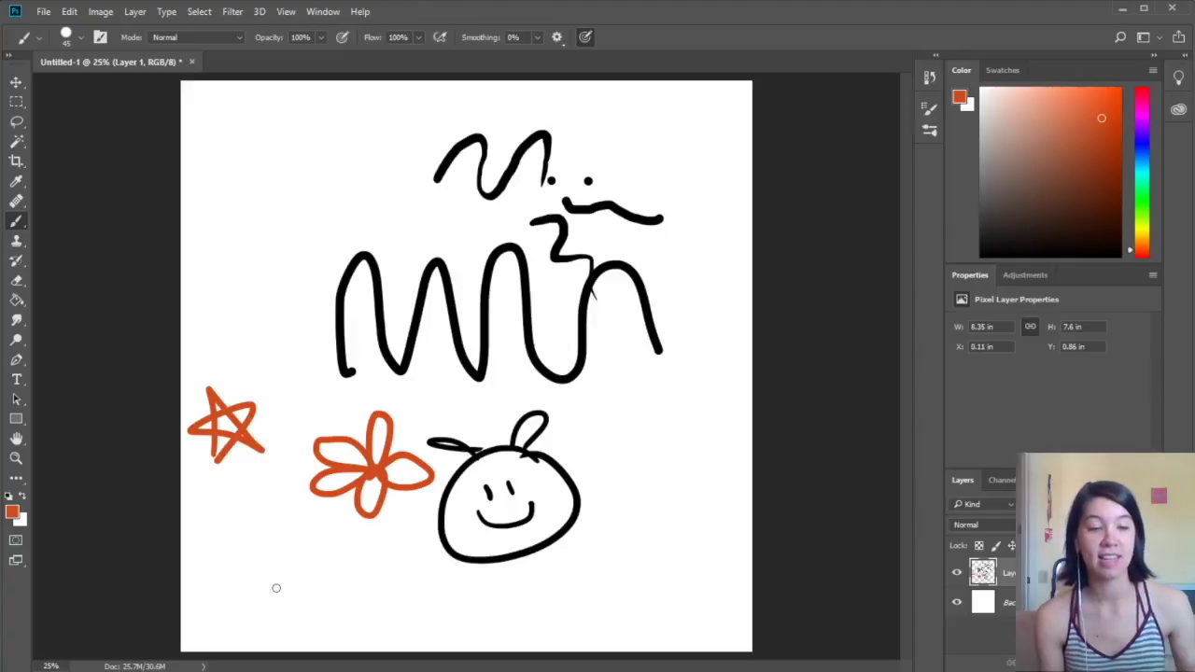
Undo and redo the orange star repeatedly, and step back through the history to remove both the star and the flower.
key("ctrl+z")
key("ctrl+z")
key("ctrl+z")
key("ctrl+z")
key("ctrl+z")
key("ctrl+z")
key("ctrl+z")
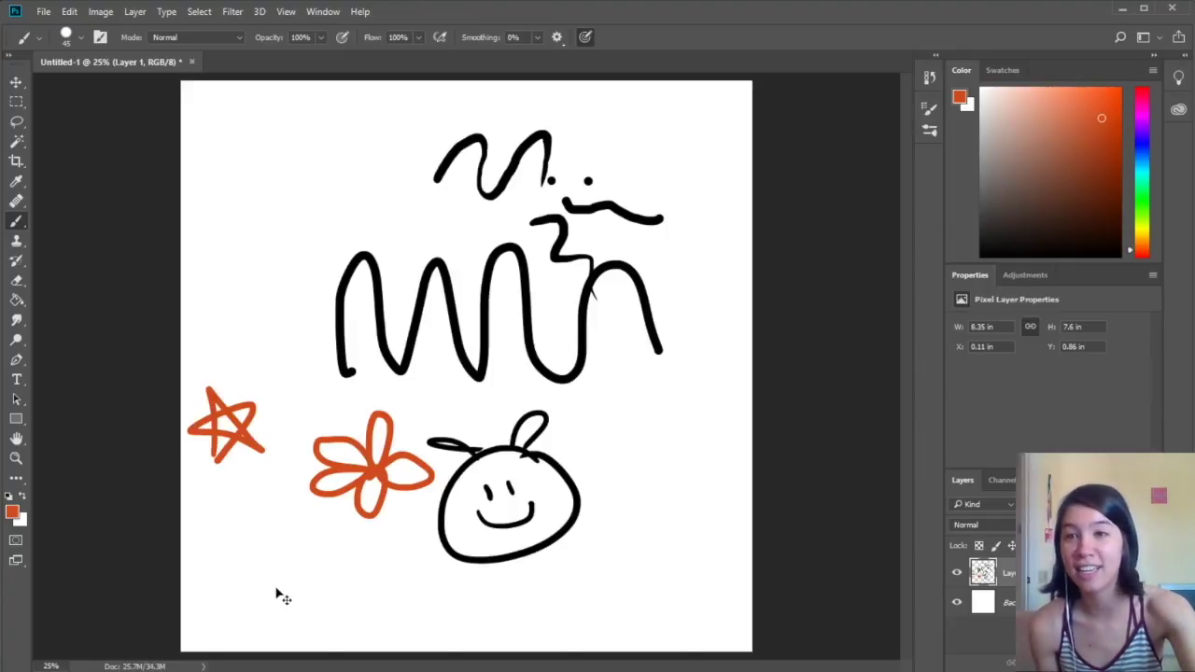
key("ctrl+z")
key("ctrl+z")
key("ctrl+z")
key("ctrl+z")
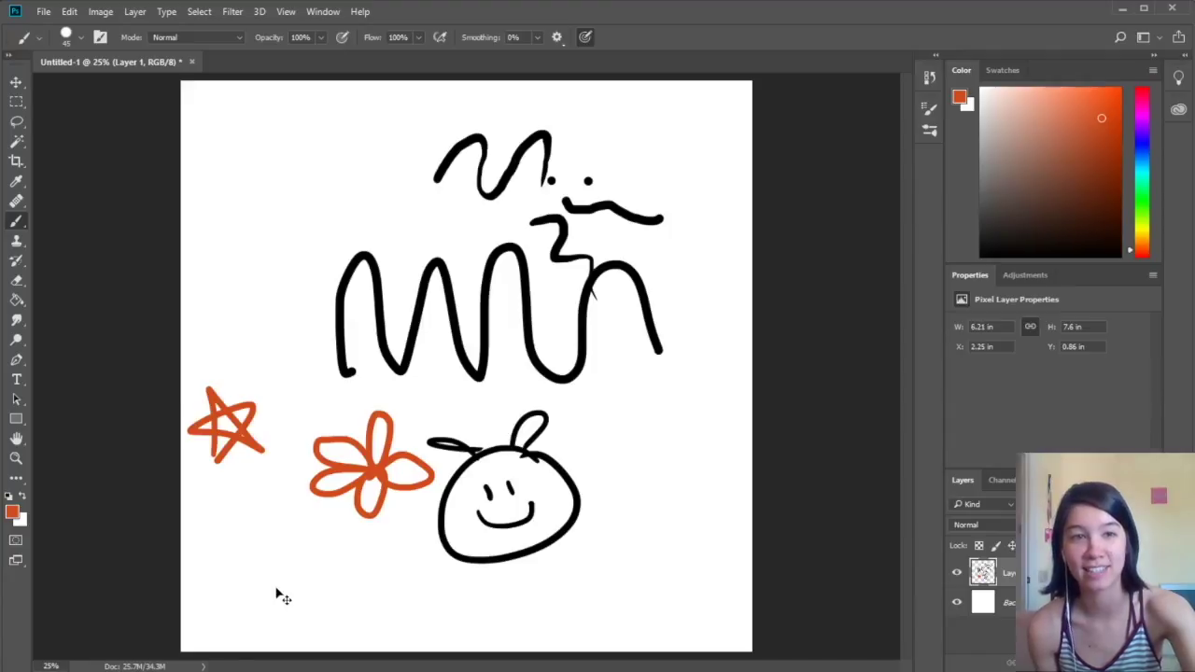
key("ctrl+z")
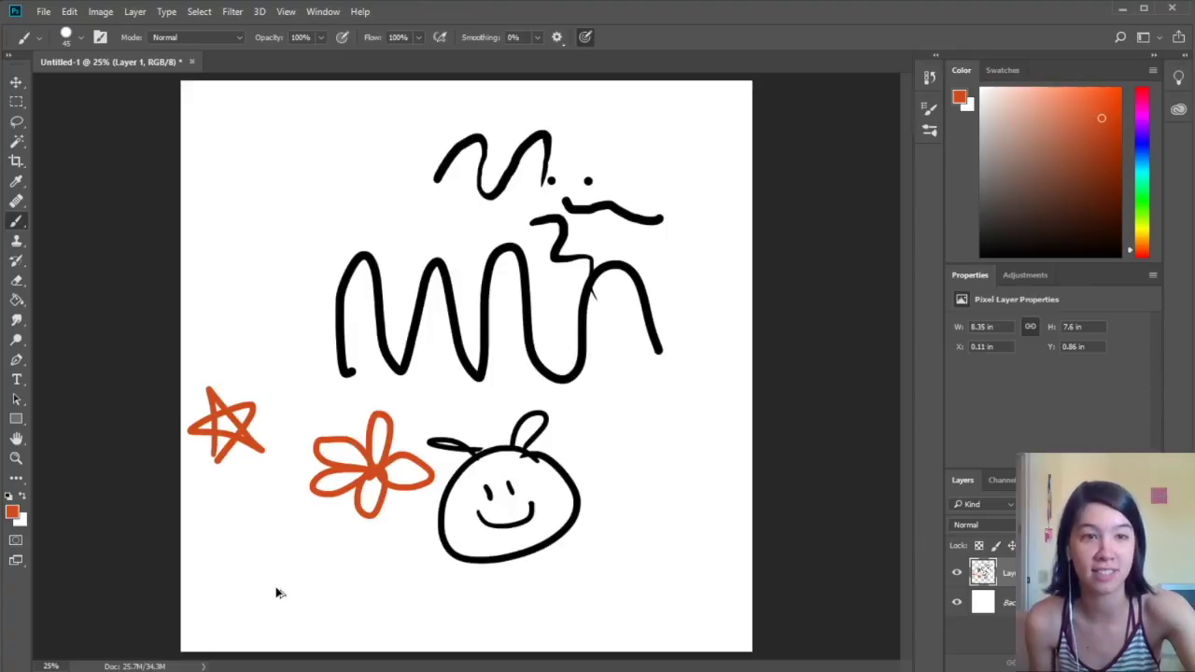
key("ctrl+z")
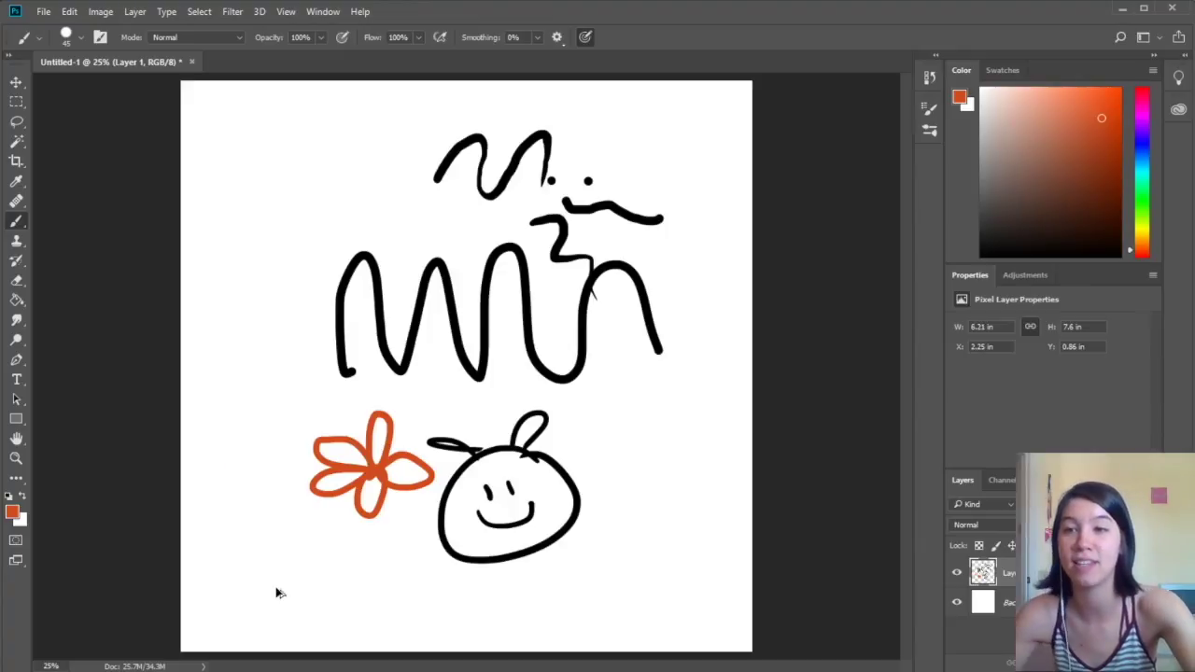
key("ctrl+z")
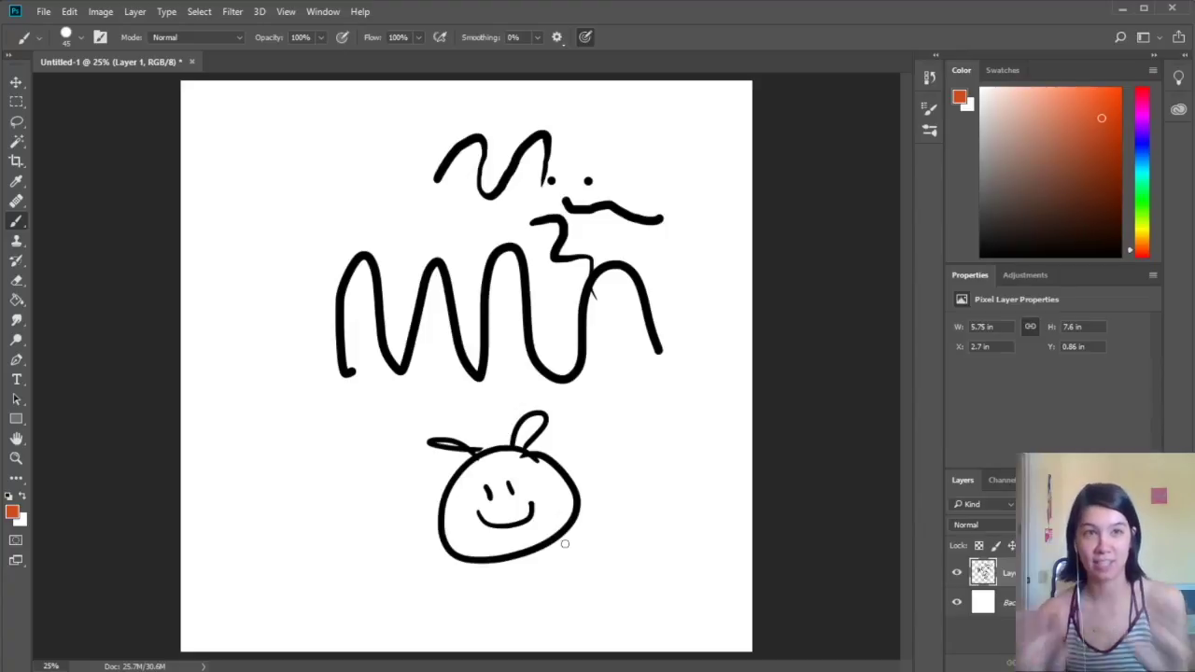
Check the brush size and hardness settings, and enlarge the brush to 100 px.
left_click(78, 38)
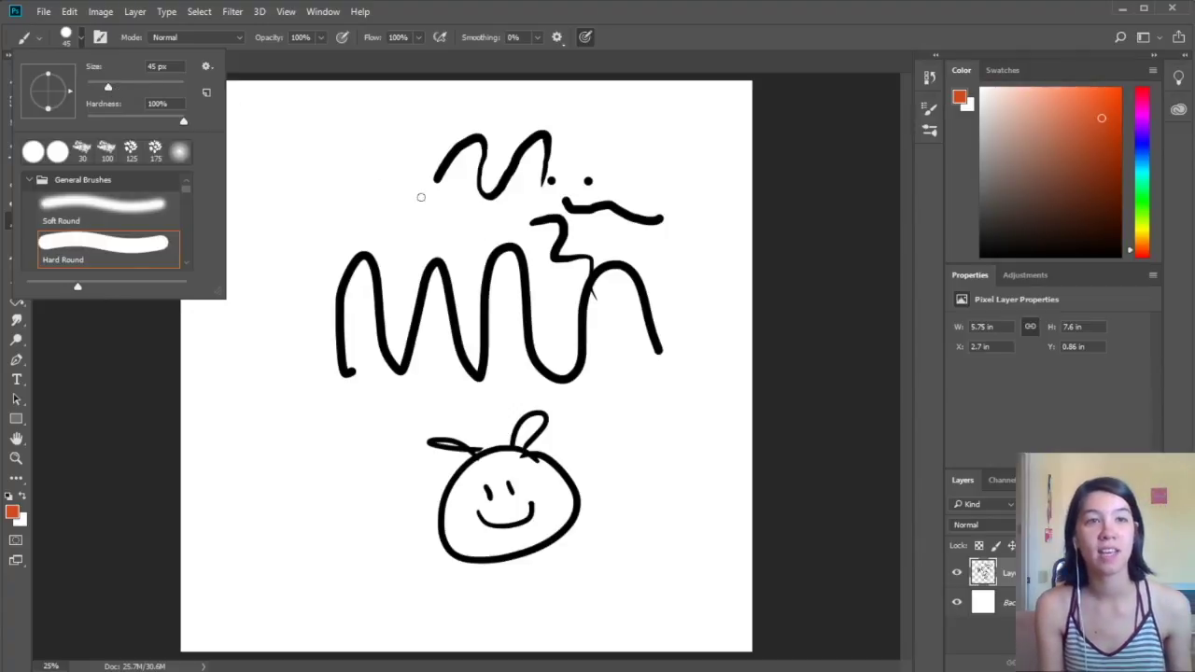
left_click(79, 37)
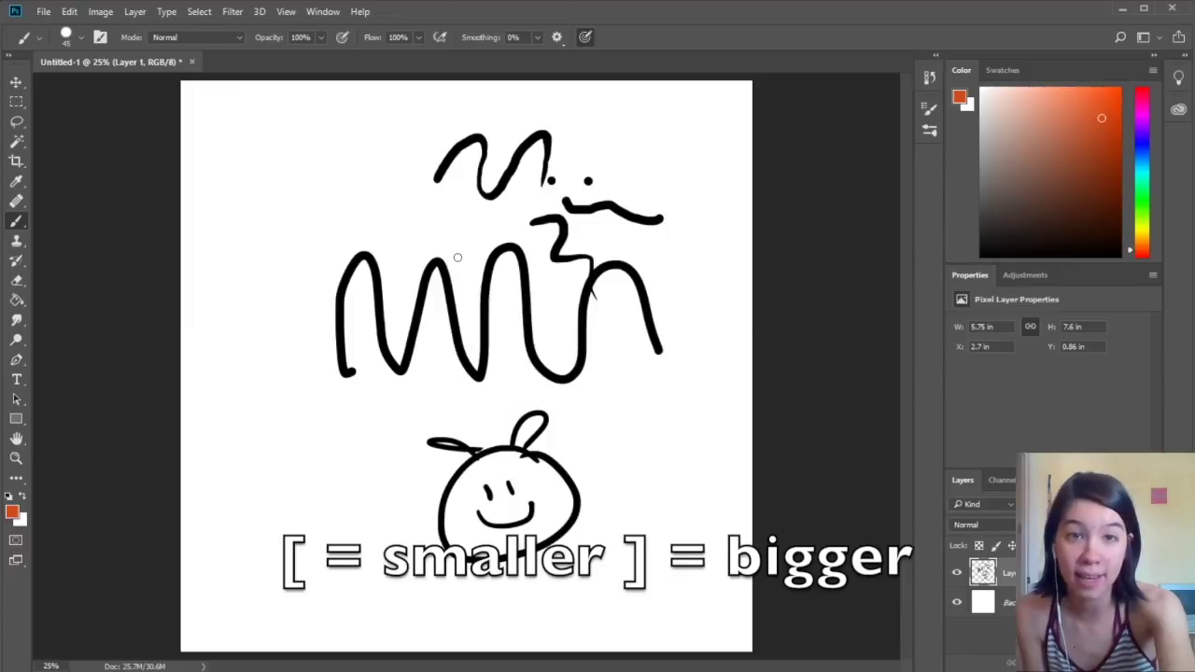
key("bracketright")
key("bracketright")
key("bracketright")
key("bracketright")
key("bracketright")
key("bracketright")
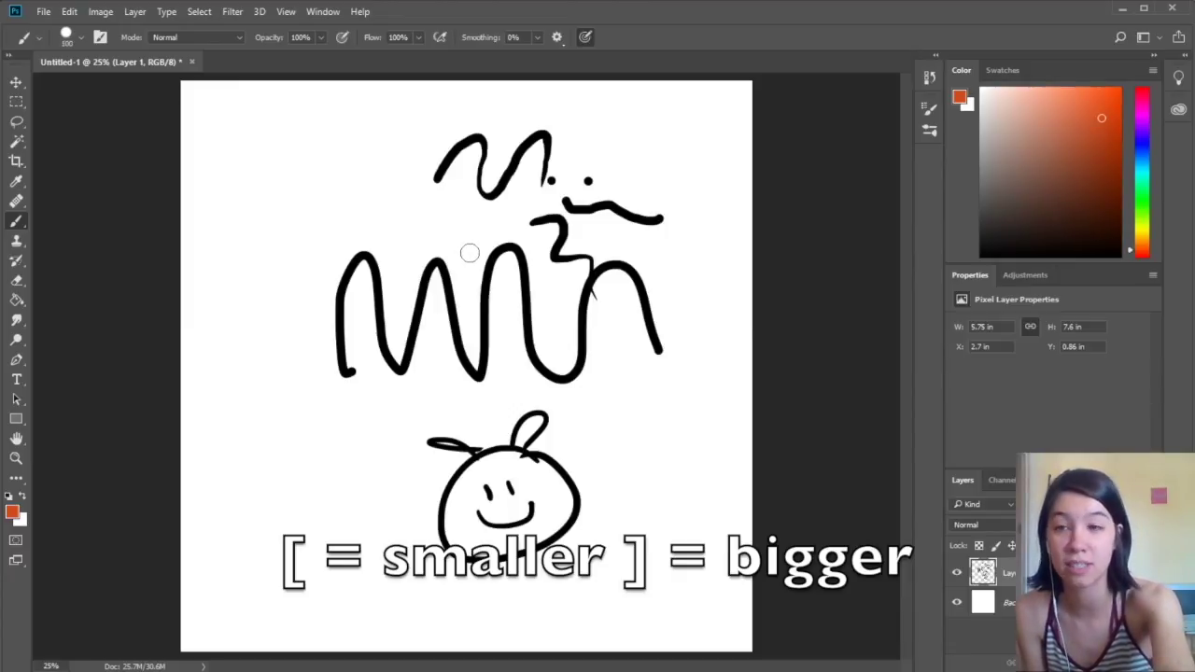
Vary the brush size slightly and reduce it to 45 px.
key("bracketleft")
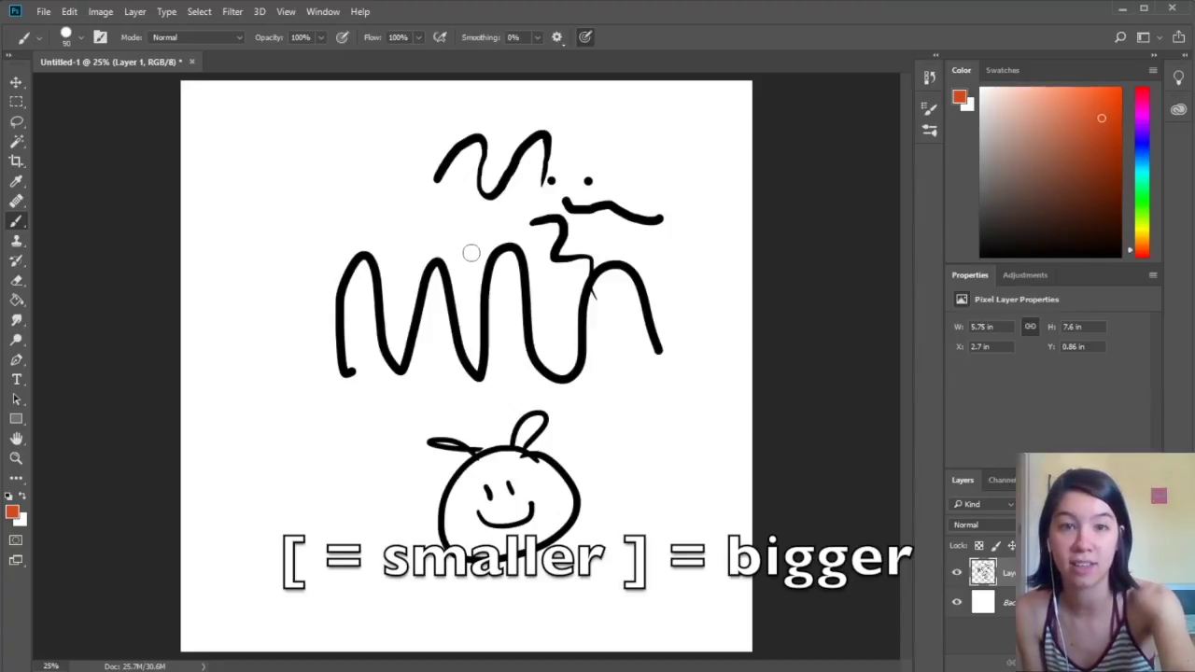
key("bracketright")
key("bracketleft")
key("bracketleft")
key("bracketleft")
key("bracketleft")
key("bracketleft")
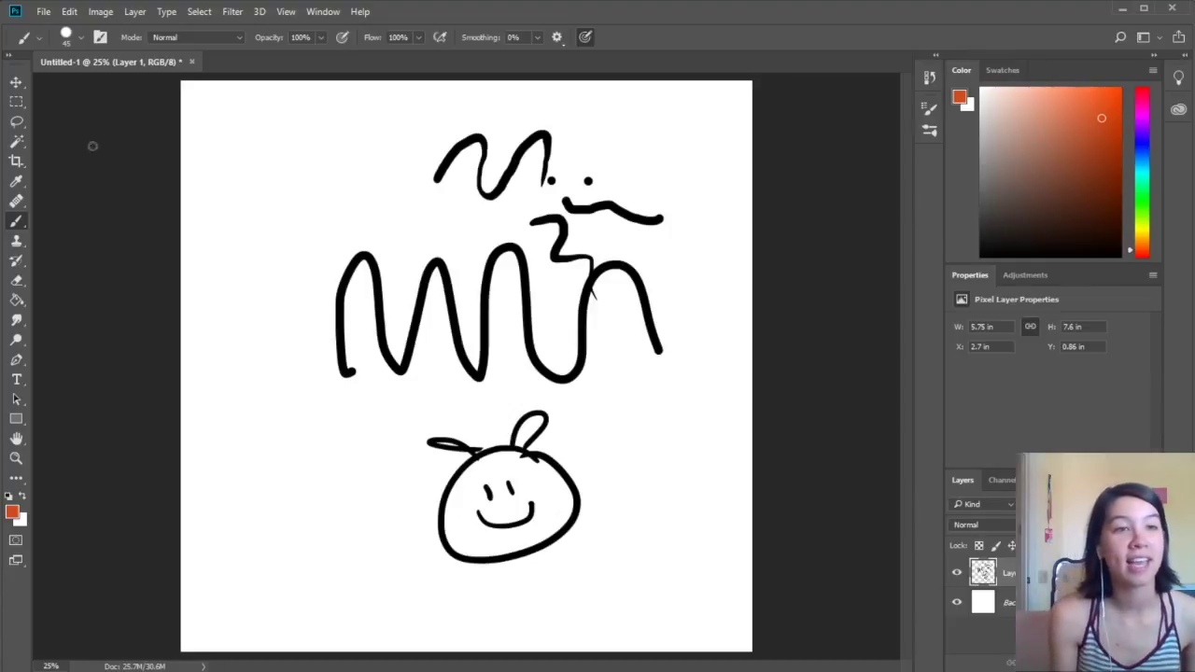
Sample black from the large wavy line with the Eyedropper, and paint an S-shaped curve beside the smiley face with the Brush tool.
left_click(17, 183)
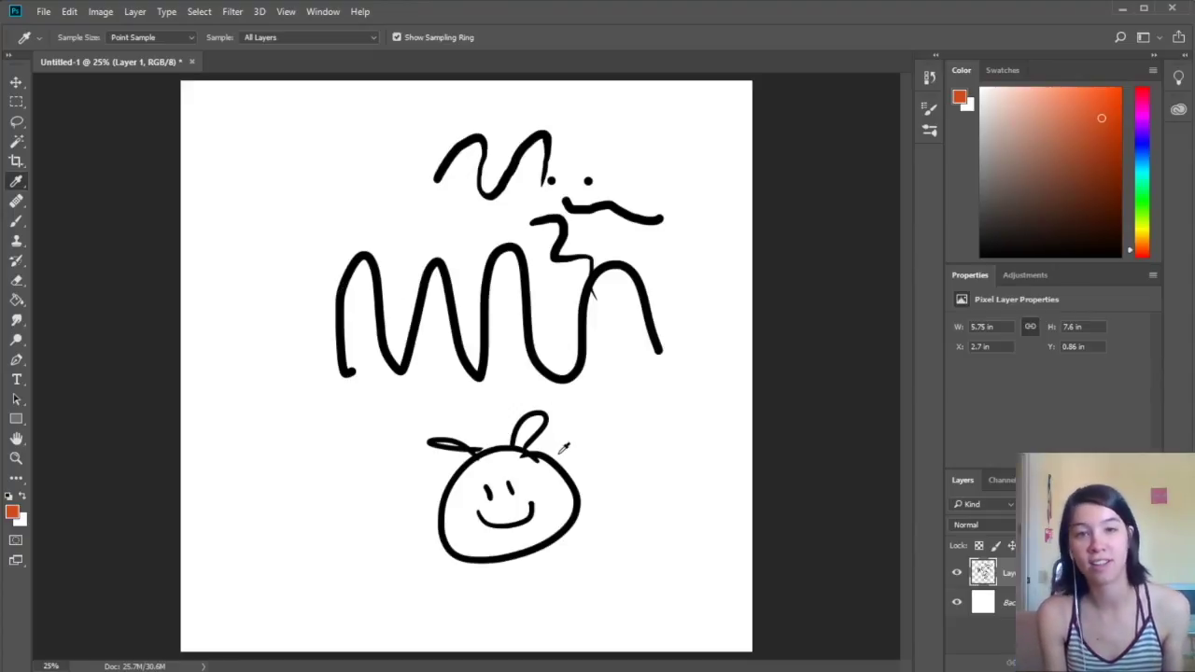
left_click(527, 308)
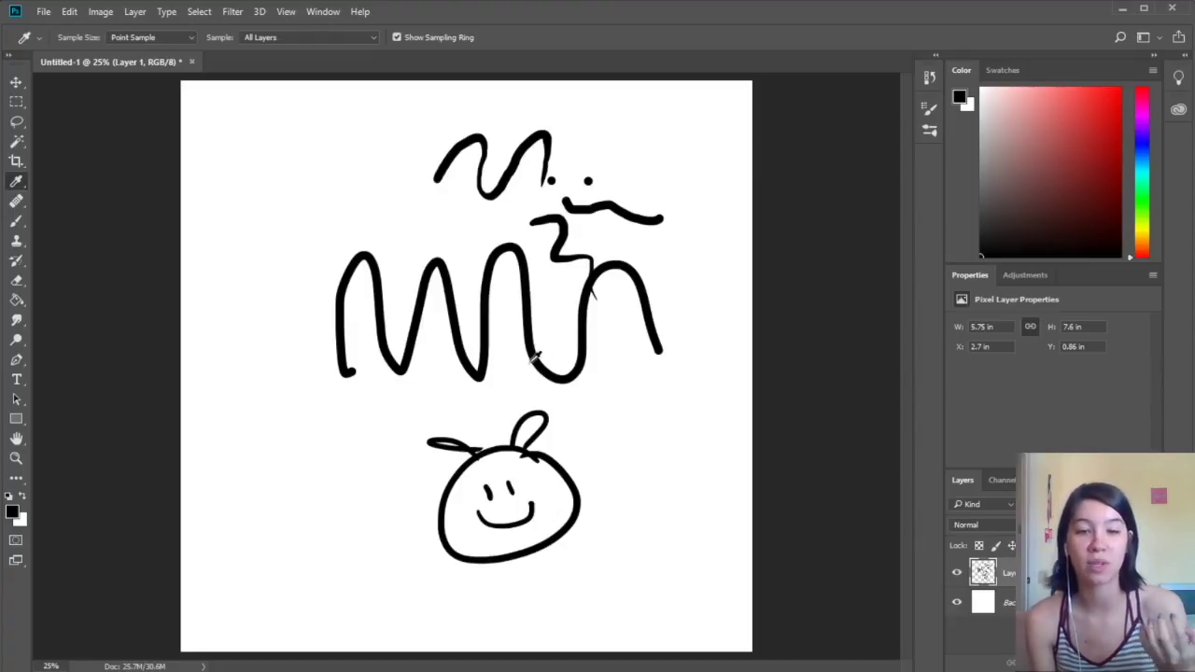
key("b")
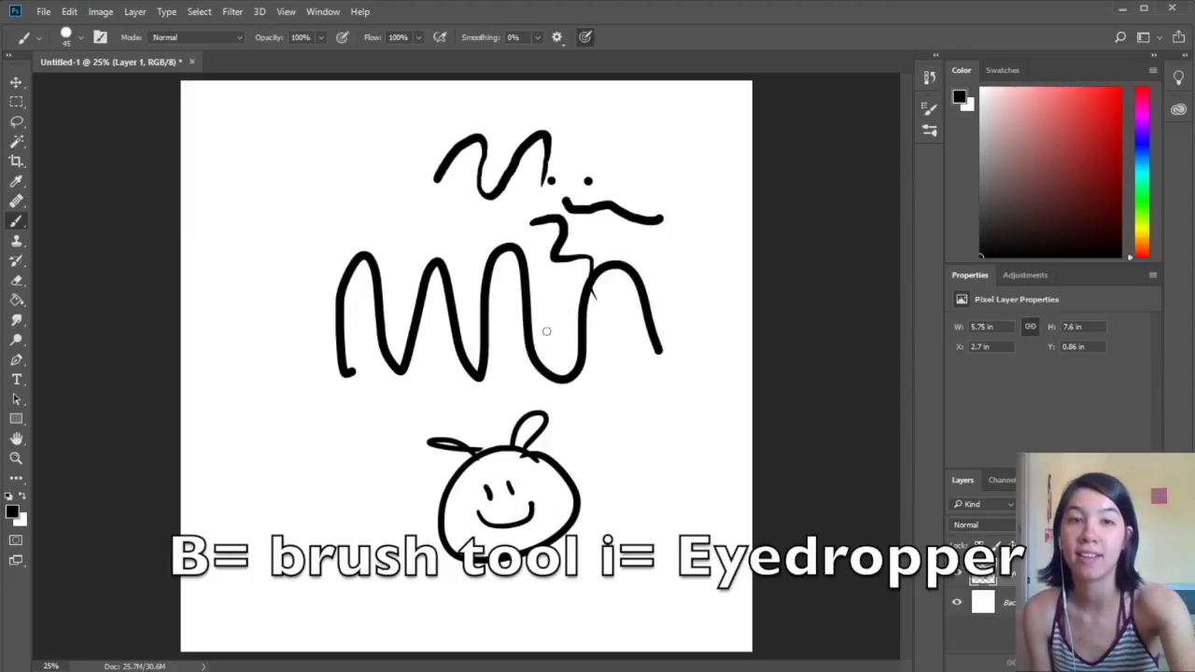
key("i")
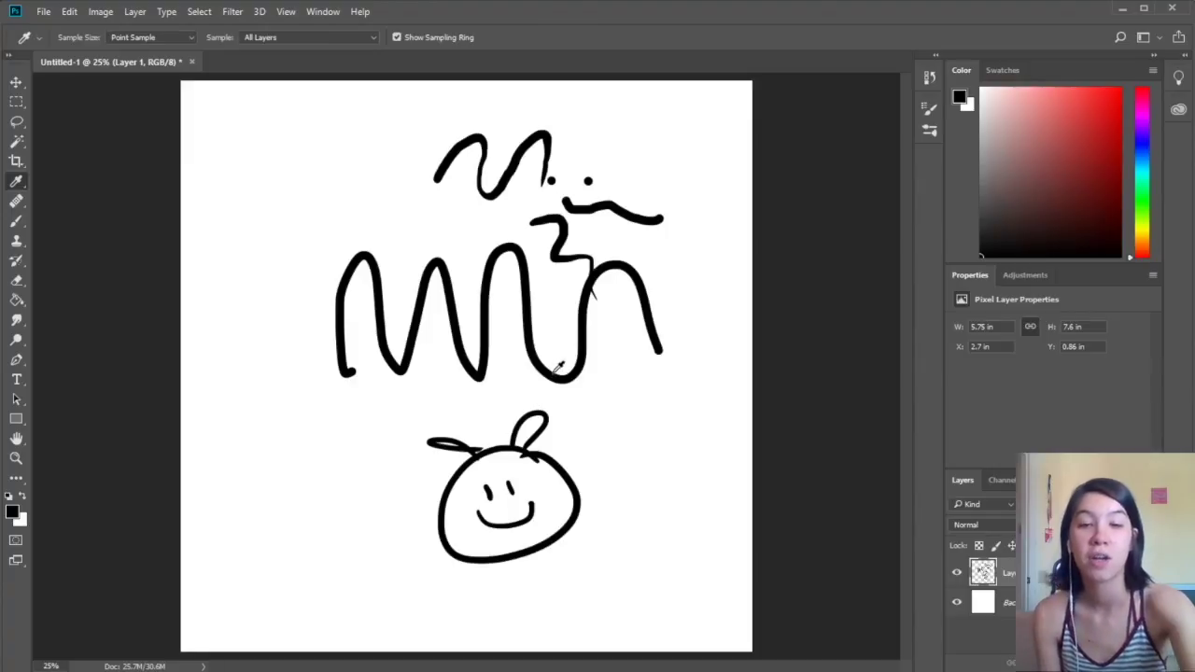
key("b")
mouse_move(630, 357)
left_mouse_down()
mouse_move(646, 483)
mouse_move(613, 479)
left_mouse_up()
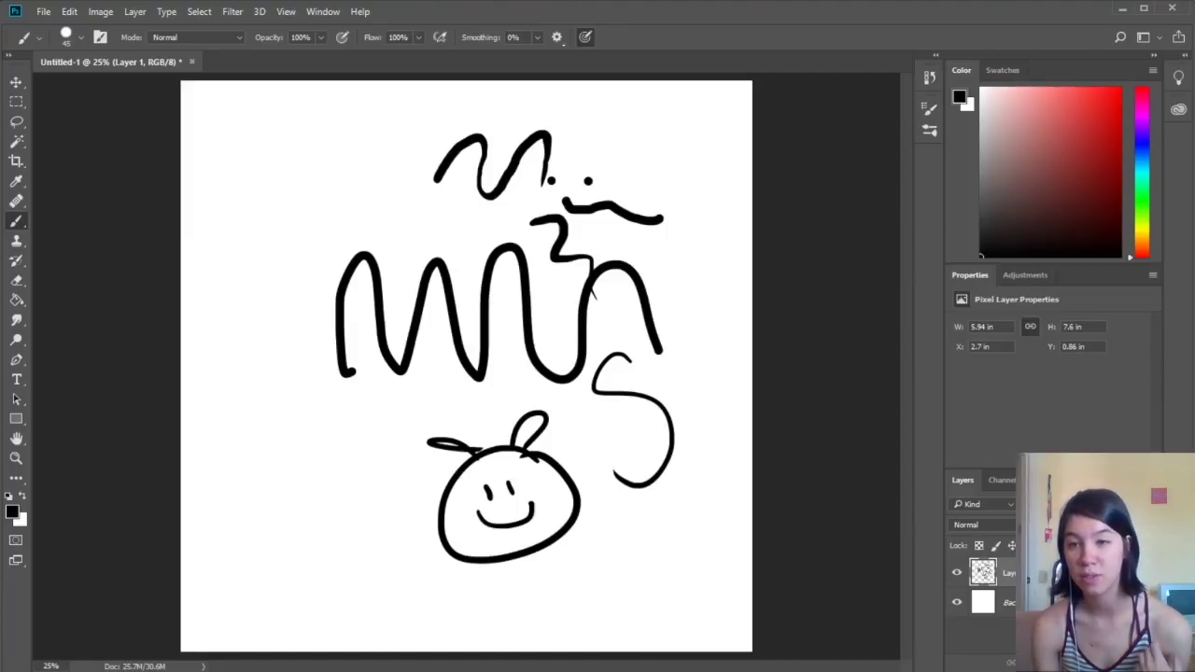
Add two new layers above Layer 1, move Layer 2 beneath Layer 1, and leave Layer 2 selected.
key("ctrl+shift+alt+n")
key("ctrl+shift+alt+n")
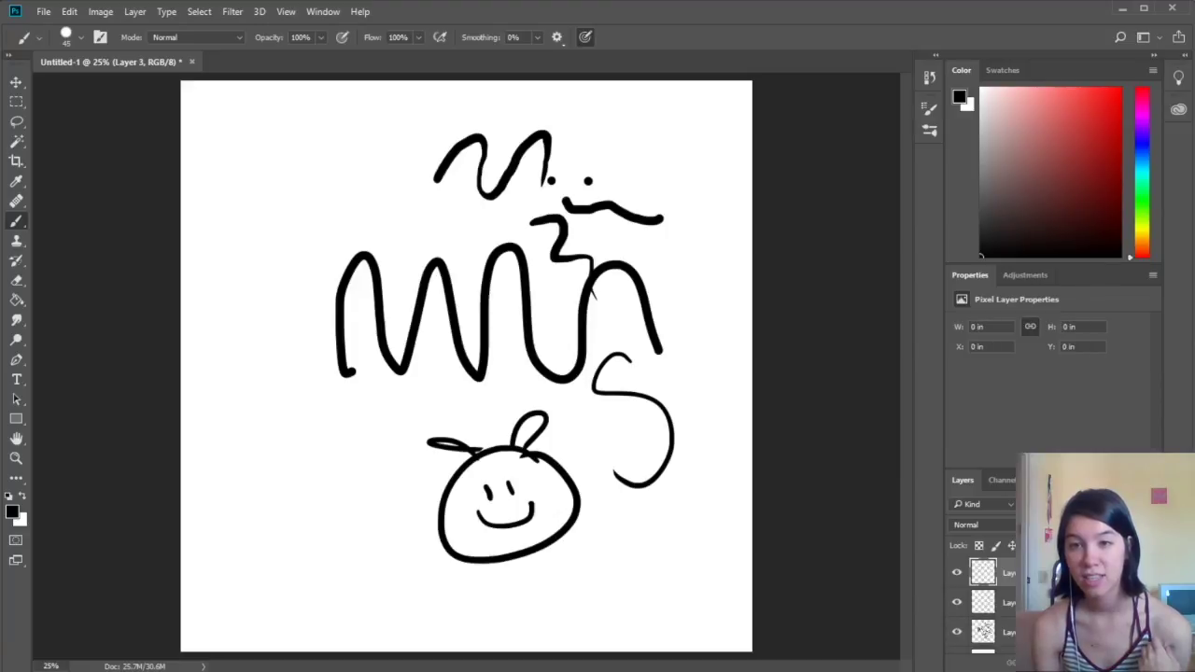
key("alt+[")
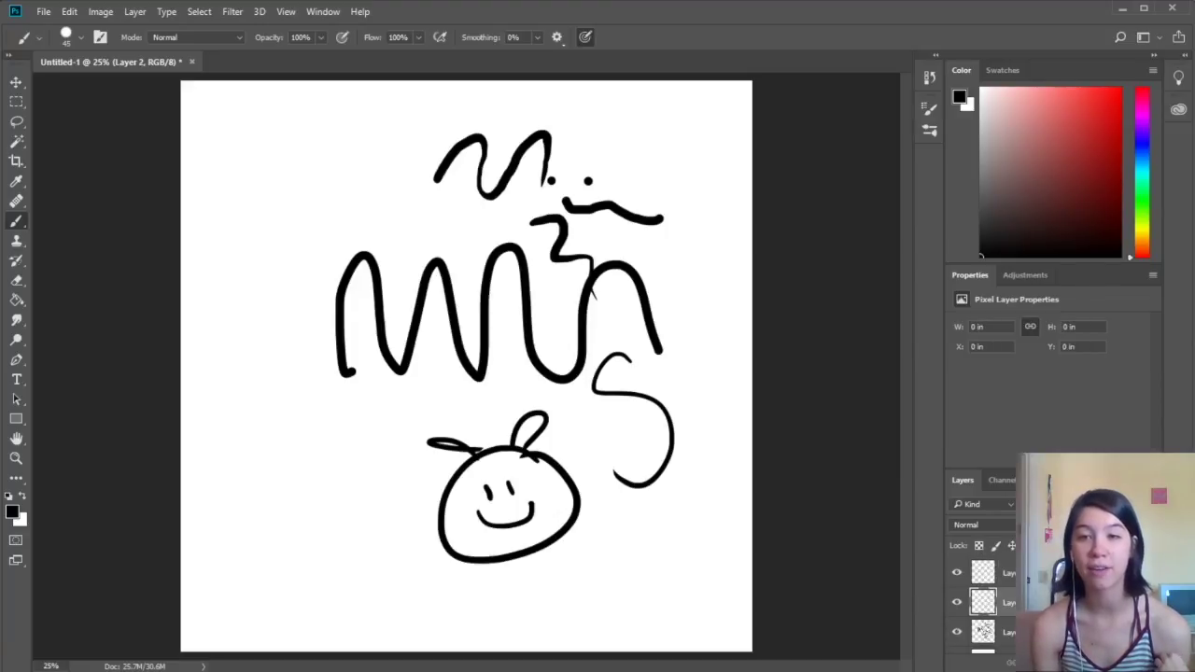
scroll(982, 603, "down", 1)
scroll(983, 602, "up", 1)
scroll(983, 602, "down", 1)
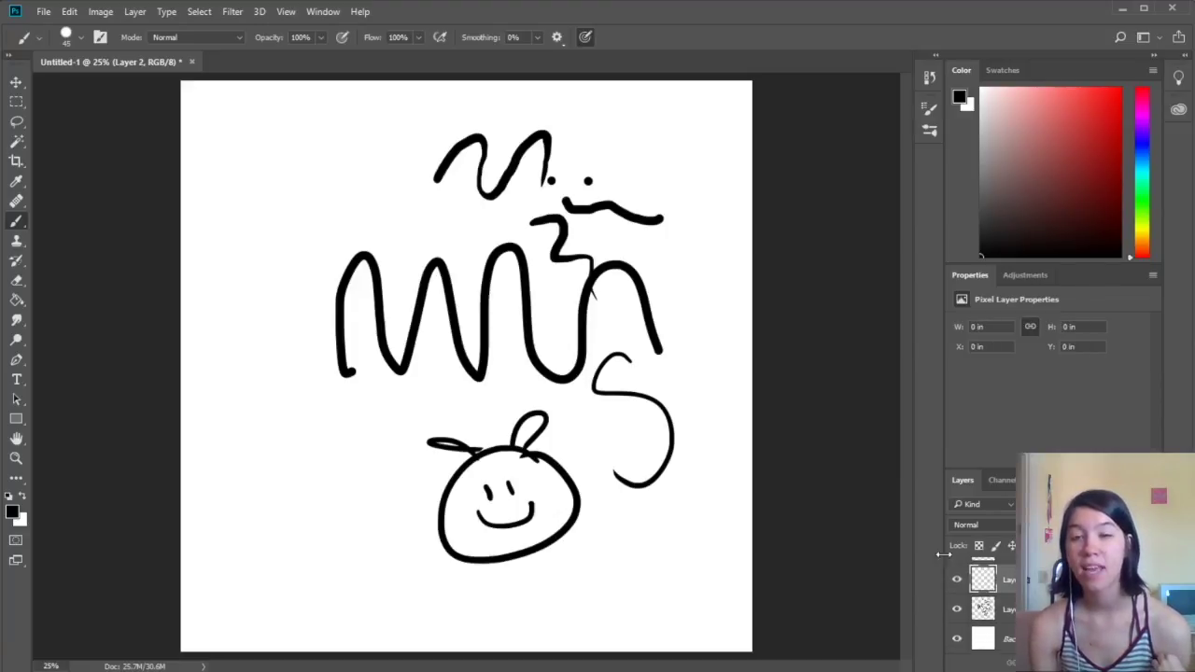
left_click_drag(989, 580, 989, 622)
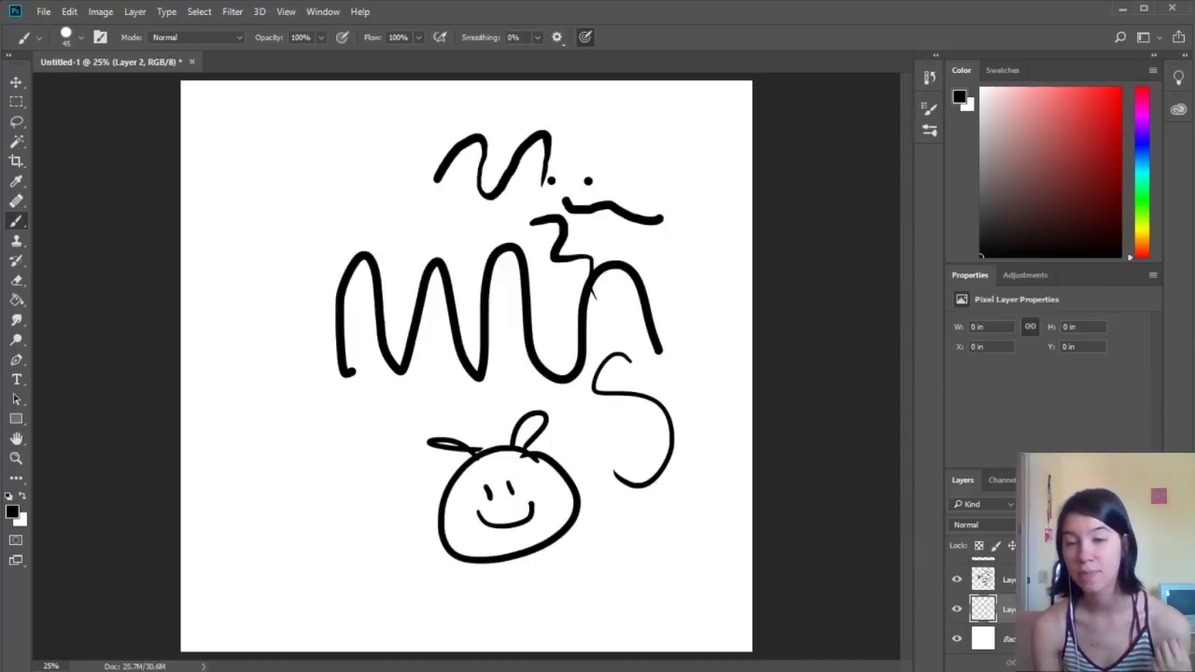
left_click(1006, 579)
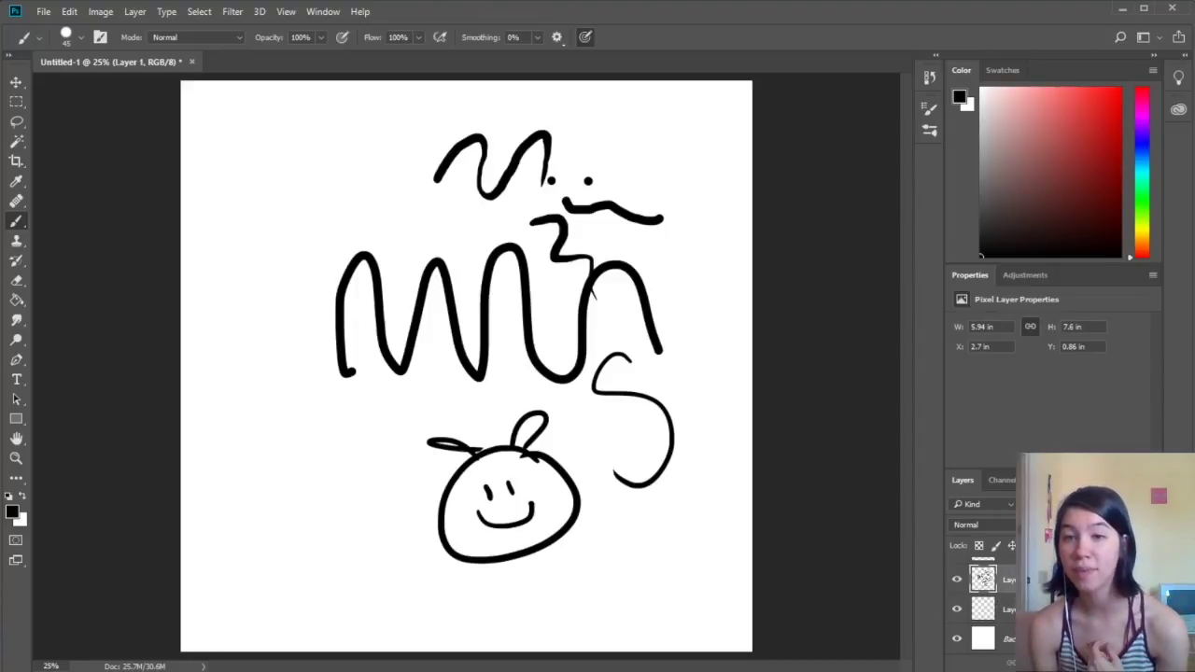
left_click(1009, 610)
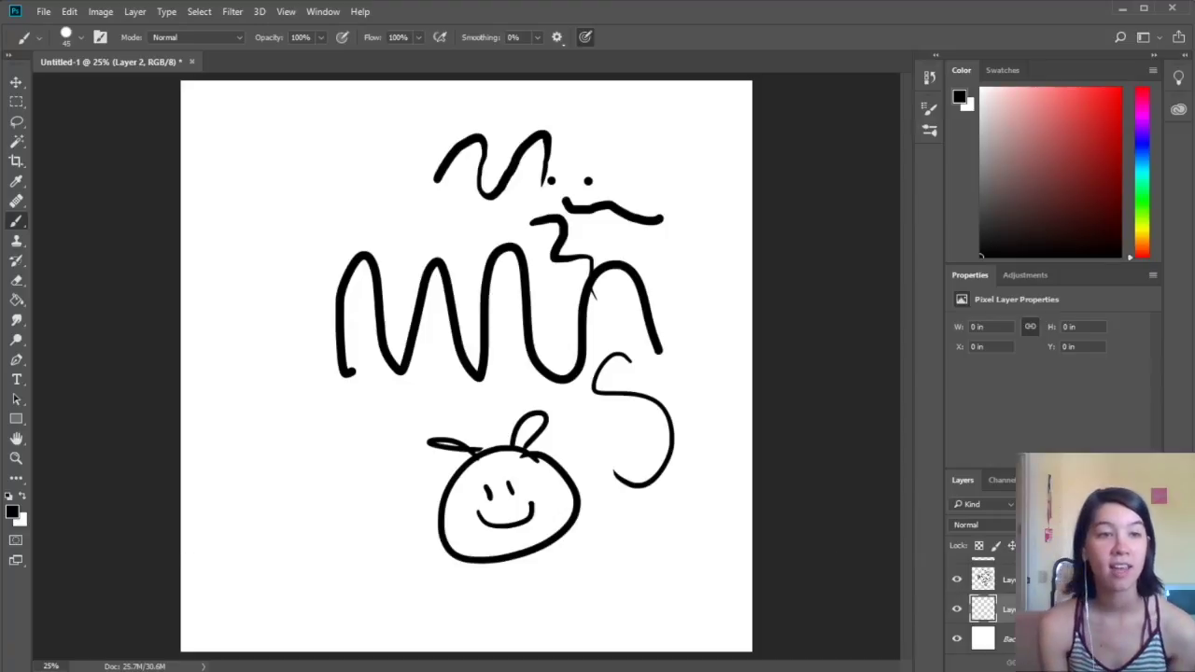
Set the foreground color to a medium green, and color in the smiley face and its two leaf shapes on Layer 2.
left_click(12, 512)
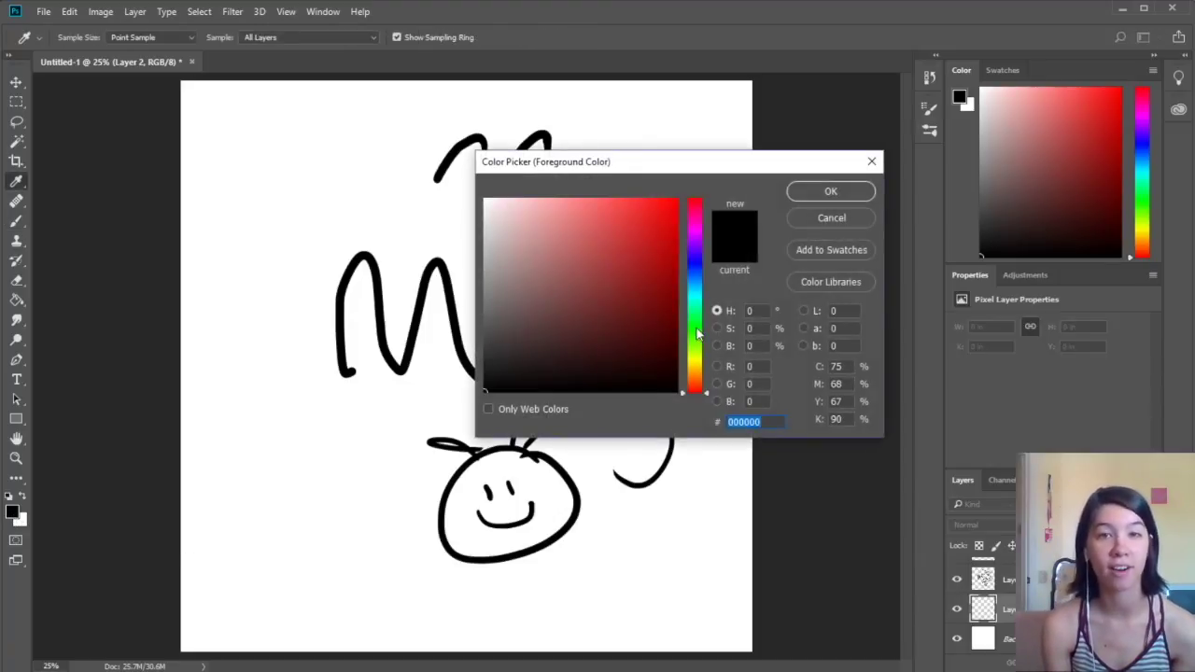
left_click(694, 325)
left_click(632, 276)
left_click(831, 192)
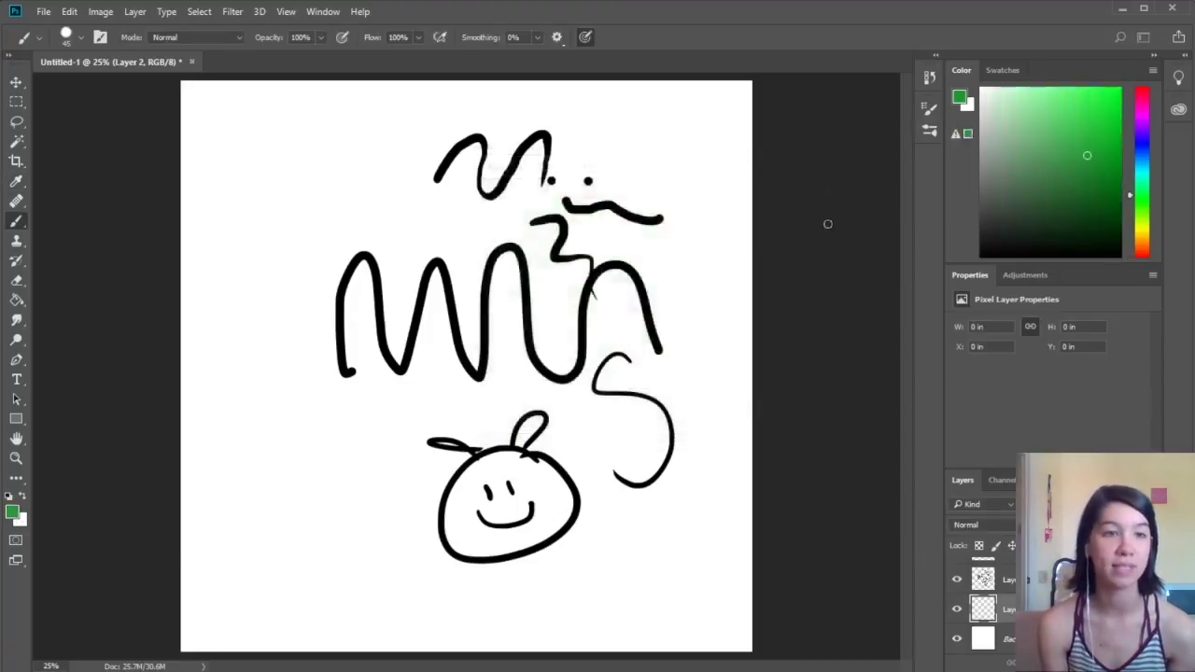
mouse_move(474, 484)
left_mouse_down()
mouse_move(471, 562)
mouse_move(472, 481)
mouse_move(477, 551)
mouse_move(496, 461)
mouse_move(534, 513)
mouse_move(571, 527)
mouse_move(528, 434)
left_mouse_up()
left_click_drag(459, 449, 428, 443)
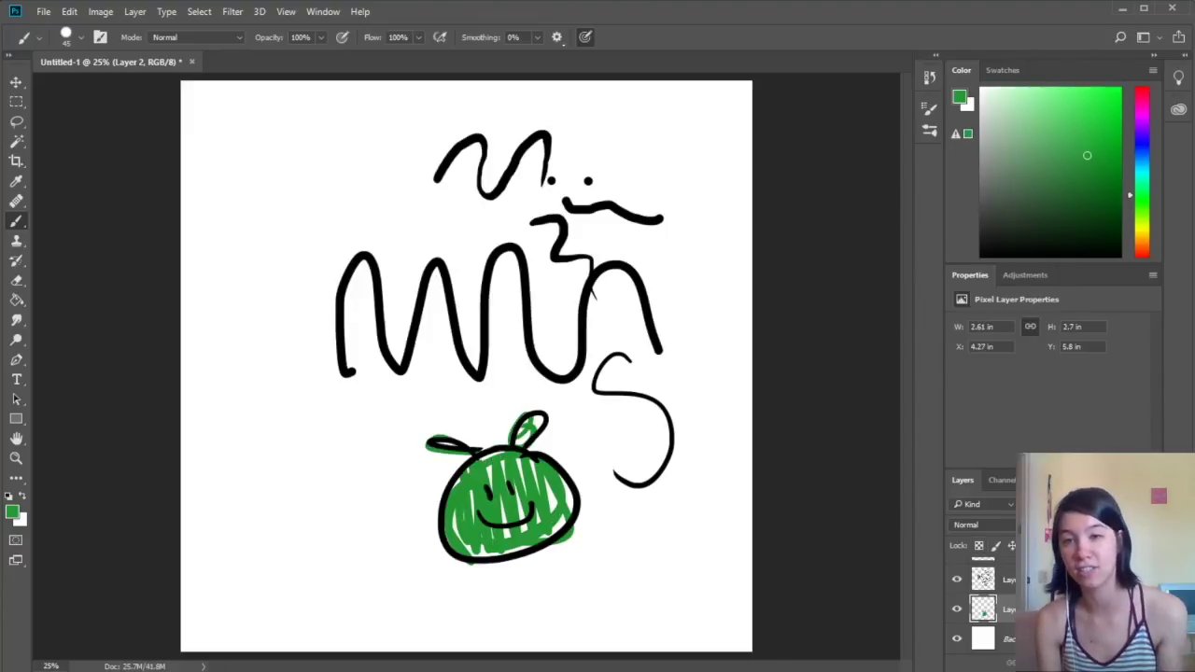
Try the green layer above the line art layer, and put the line art back on top.
left_click_drag(984, 609, 983, 566)
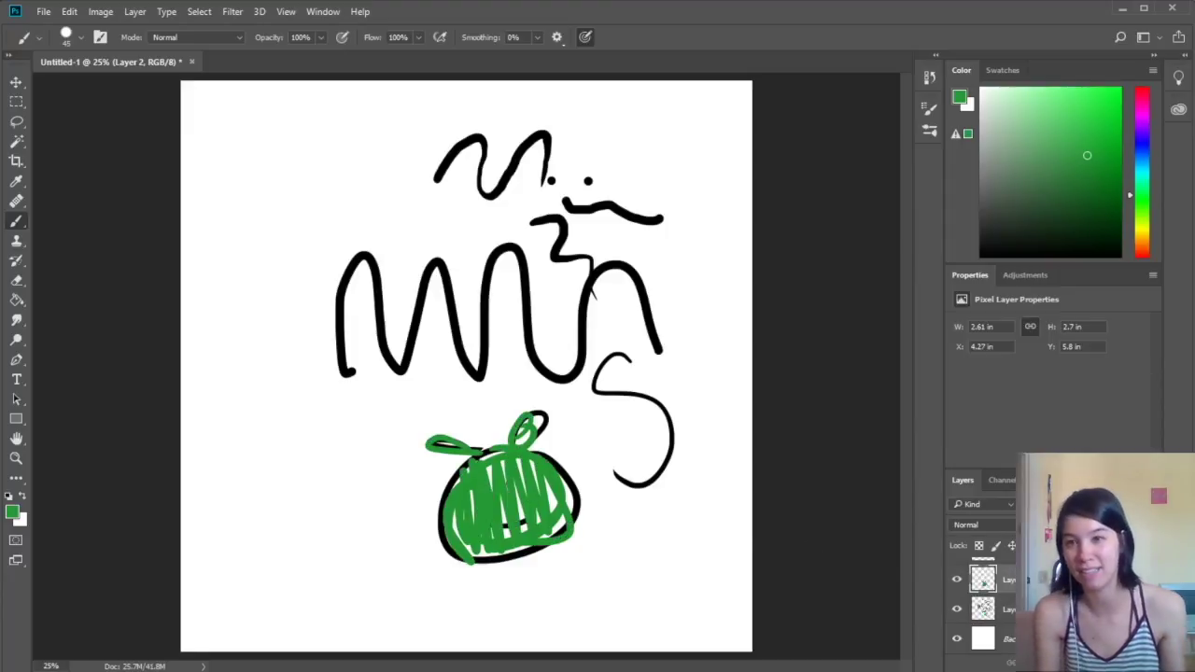
left_click_drag(983, 609, 983, 566)
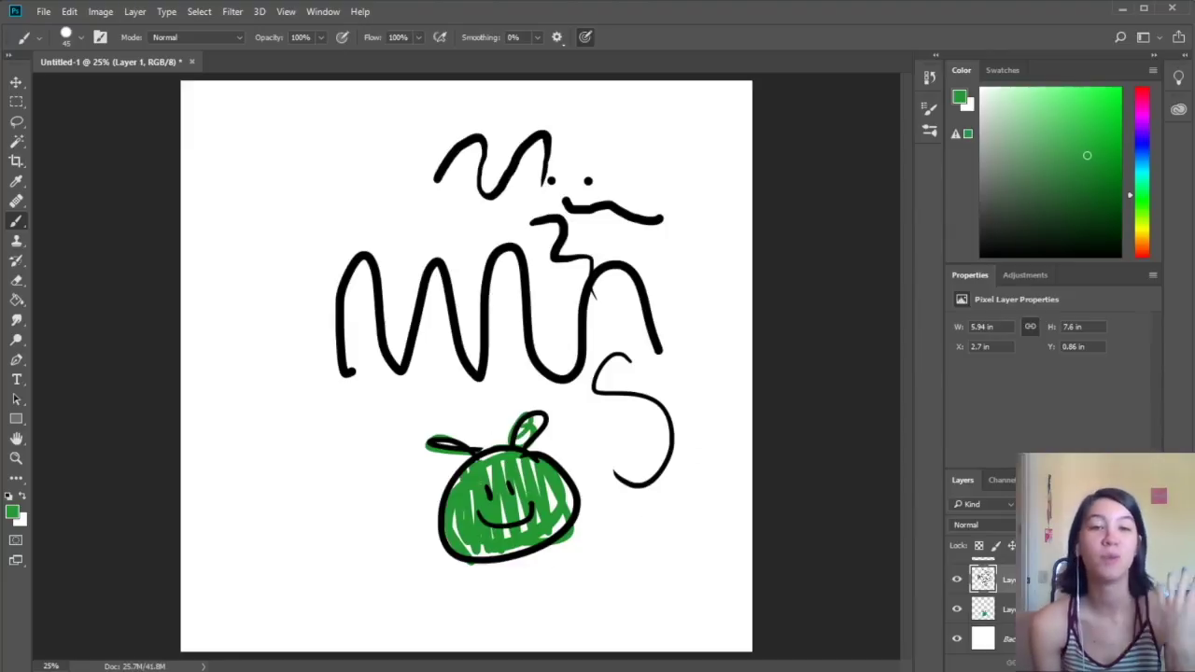
Hide the green Layer 2 and add a new empty layer directly above it.
left_click(956, 610)
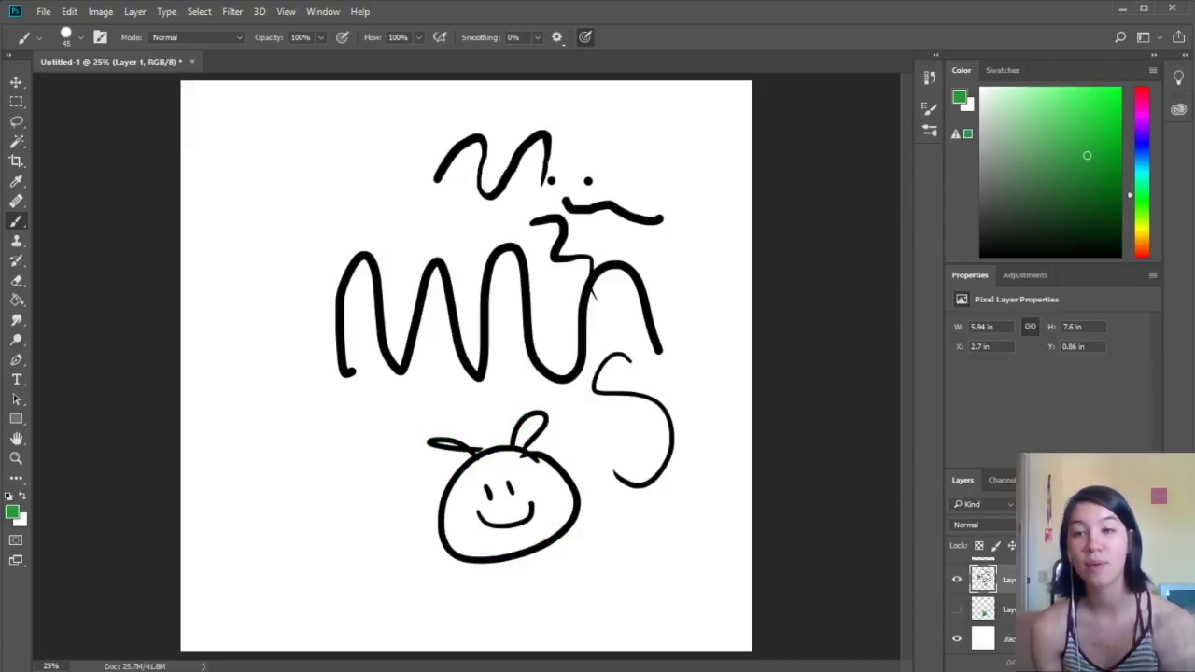
left_click(1050, 609)
left_click(1115, 662)
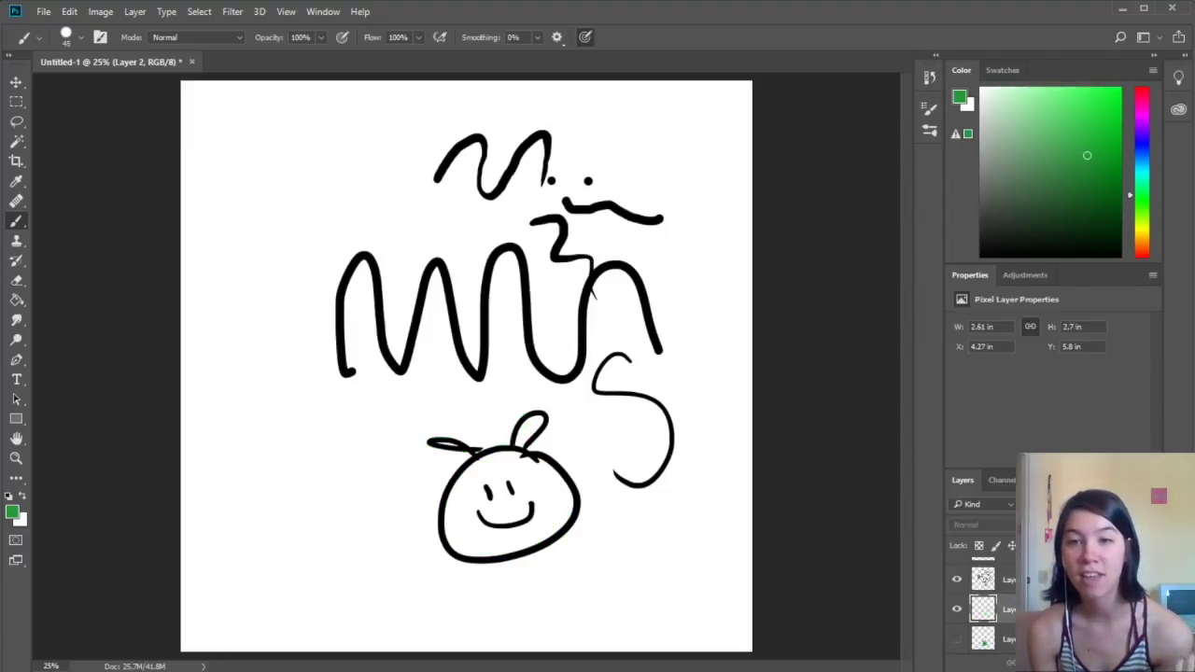
Set the foreground color to orange c77322 and color in the smiley face on the new layer beneath the line art.
left_click(12, 512)
left_click(699, 377)
left_click_drag(645, 258, 645, 240)
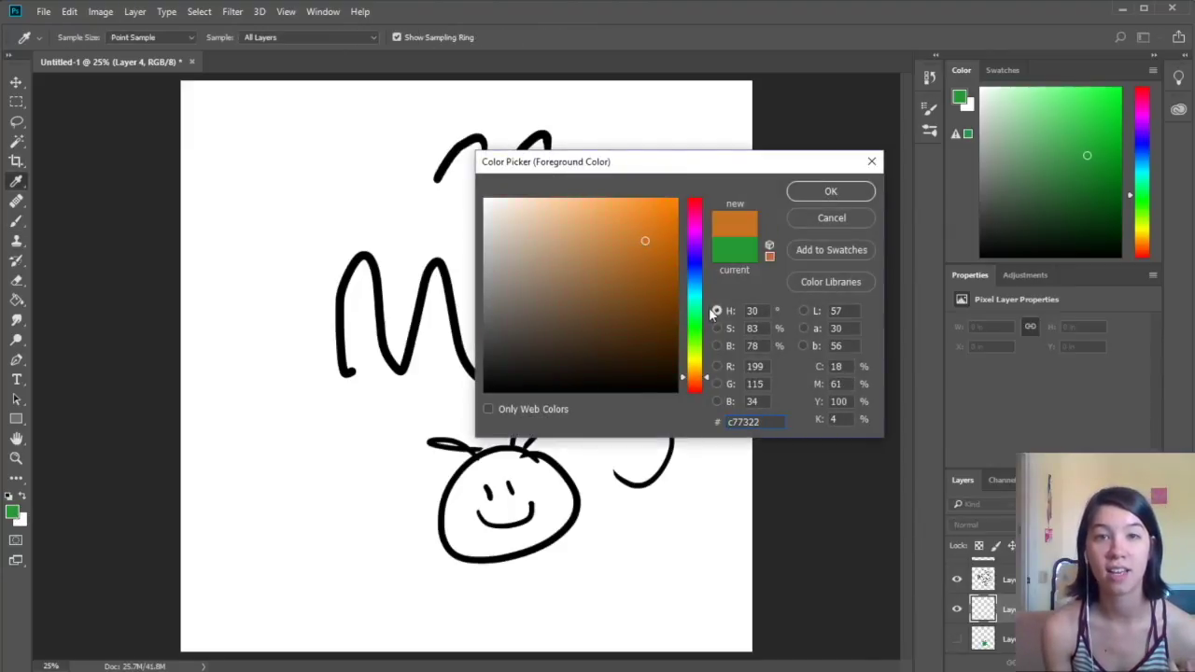
left_click(813, 194)
mouse_move(461, 543)
left_mouse_down()
mouse_move(478, 476)
mouse_move(494, 465)
mouse_move(519, 547)
mouse_move(560, 504)
mouse_move(486, 549)
mouse_move(516, 549)
mouse_move(458, 486)
mouse_move(538, 486)
mouse_move(523, 514)
left_mouse_up()
Delete the hidden green layer and rename the orange layer to "color".
left_click(1027, 639)
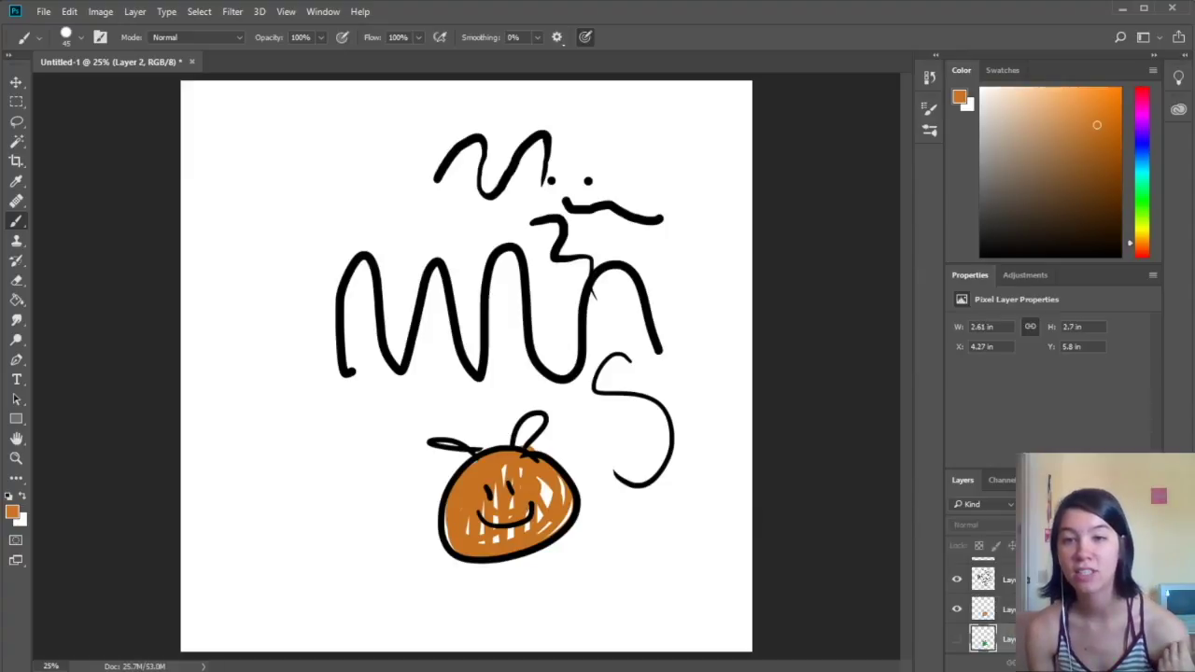
left_click_drag(1037, 640, 1150, 663)
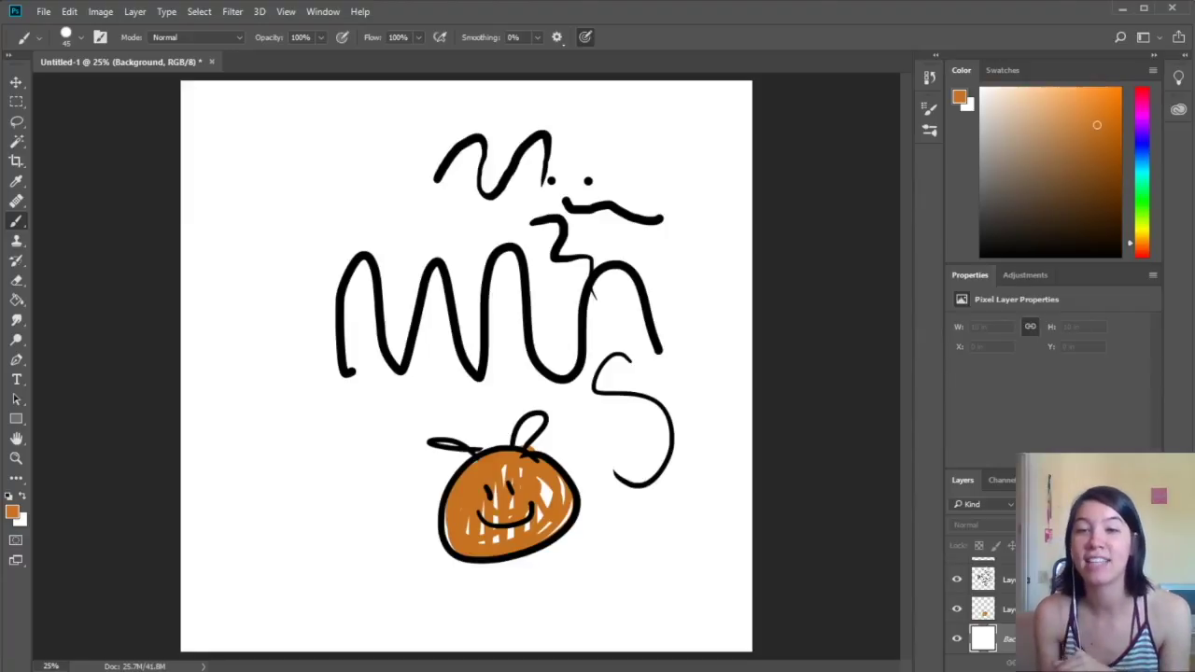
double_click(1009, 610)
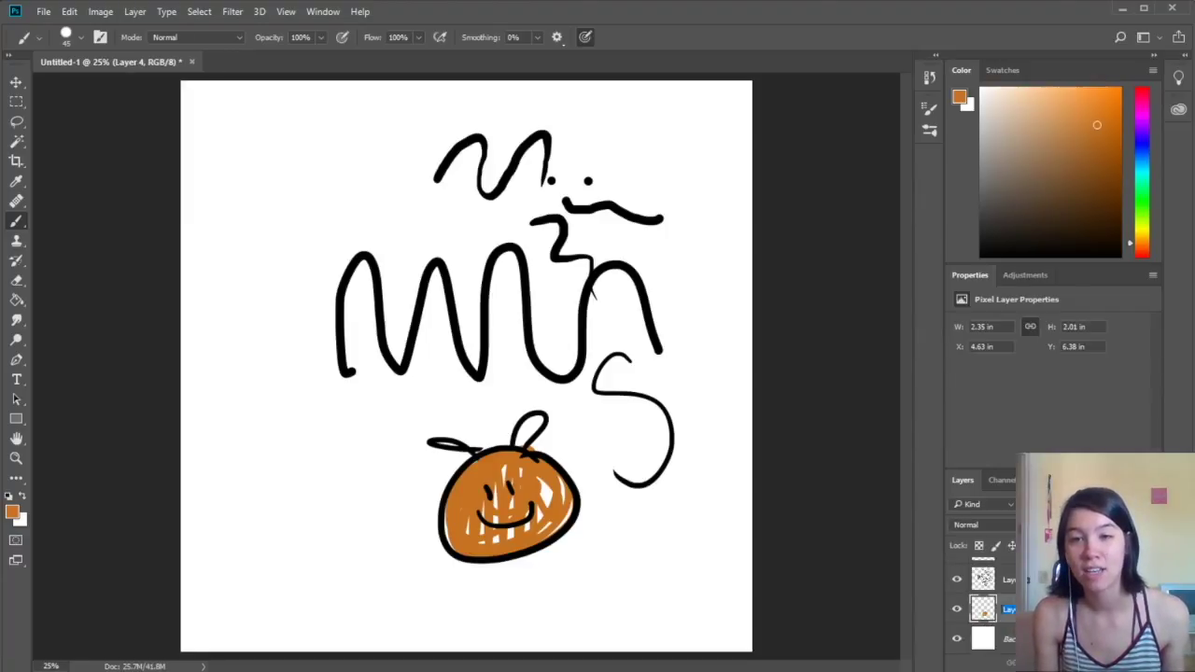
double_click(1010, 580)
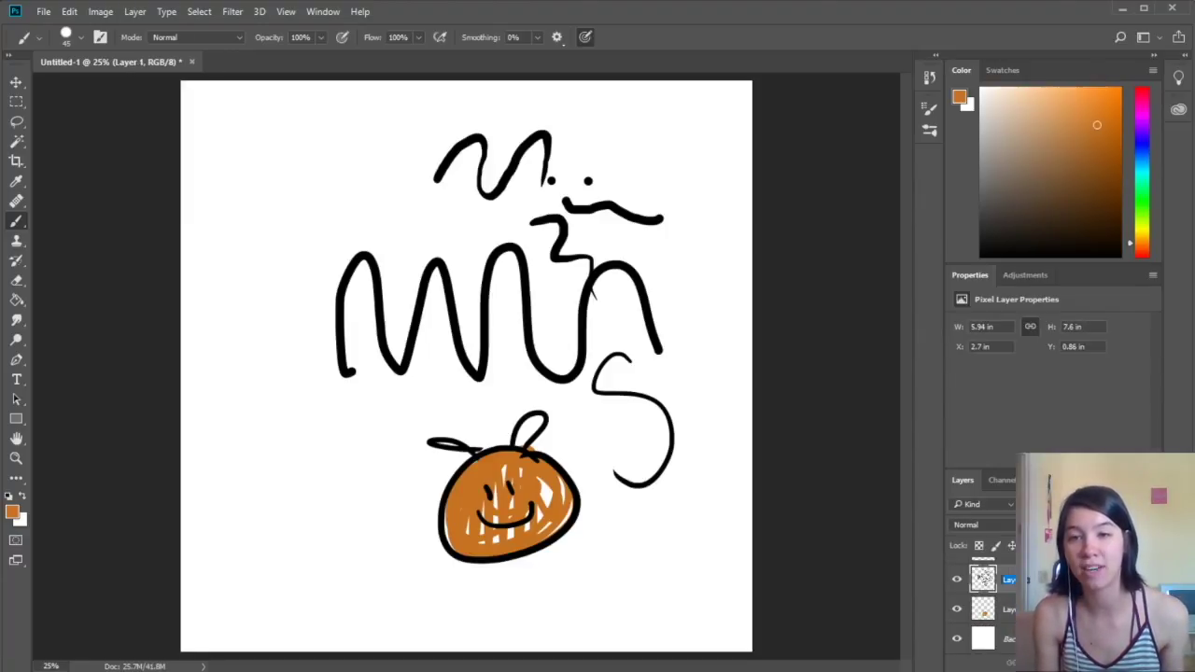
double_click(1010, 609)
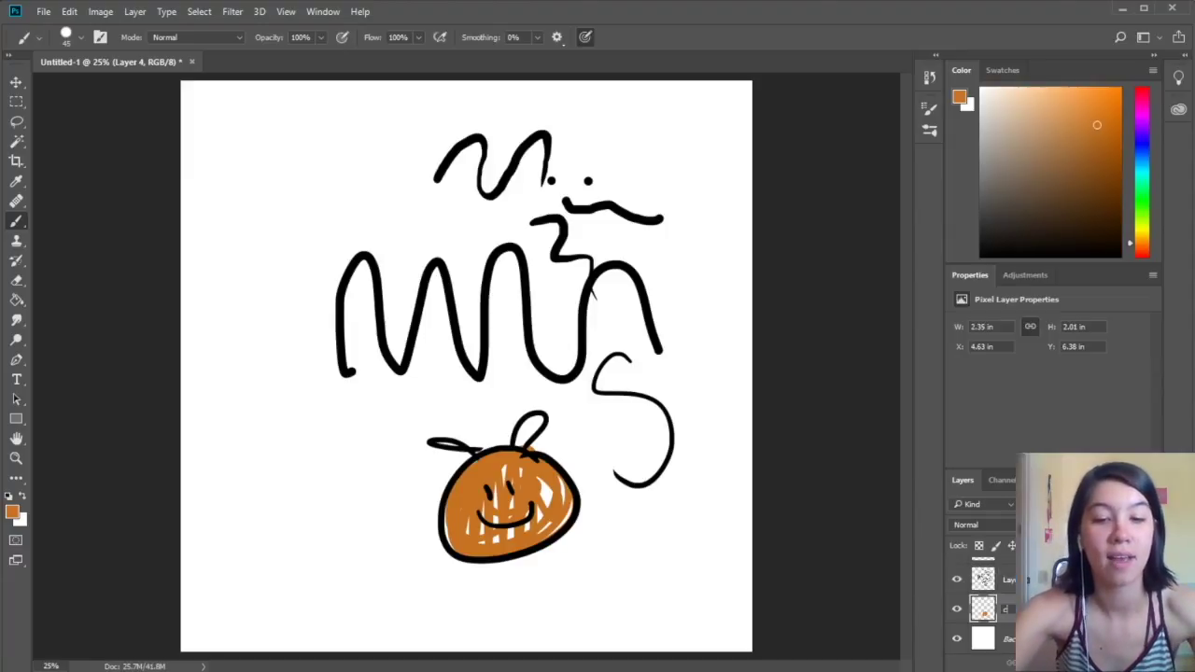
key("Return")
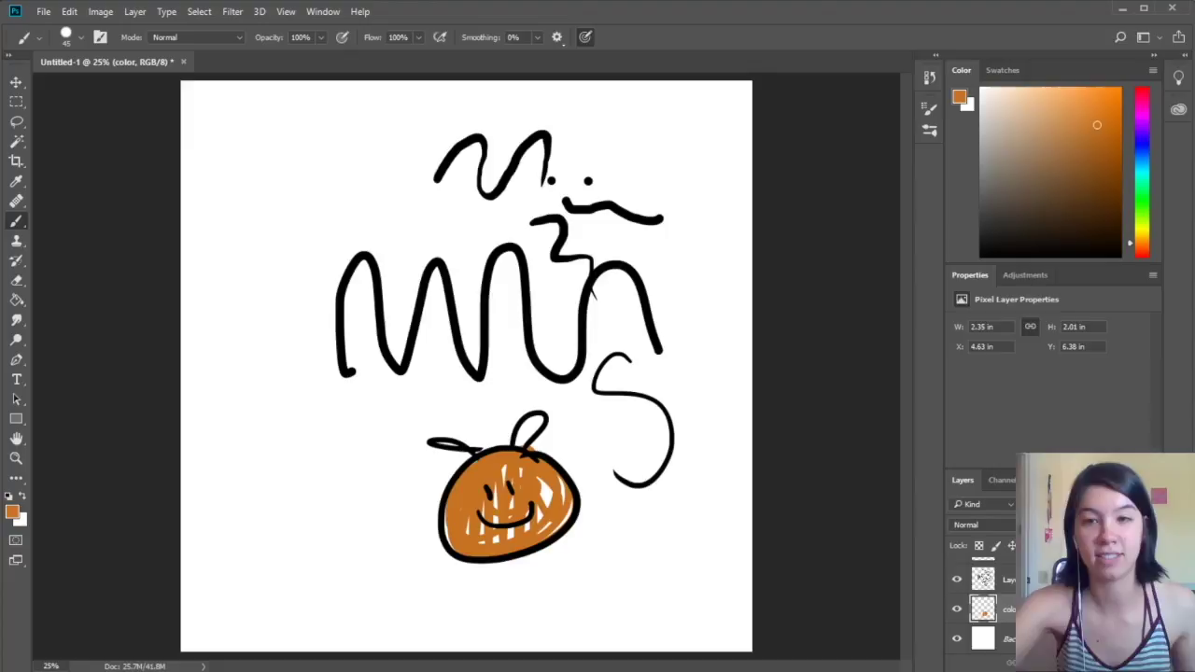
Rename the line art layer to "lineart".
left_click(957, 581)
left_click(957, 581)
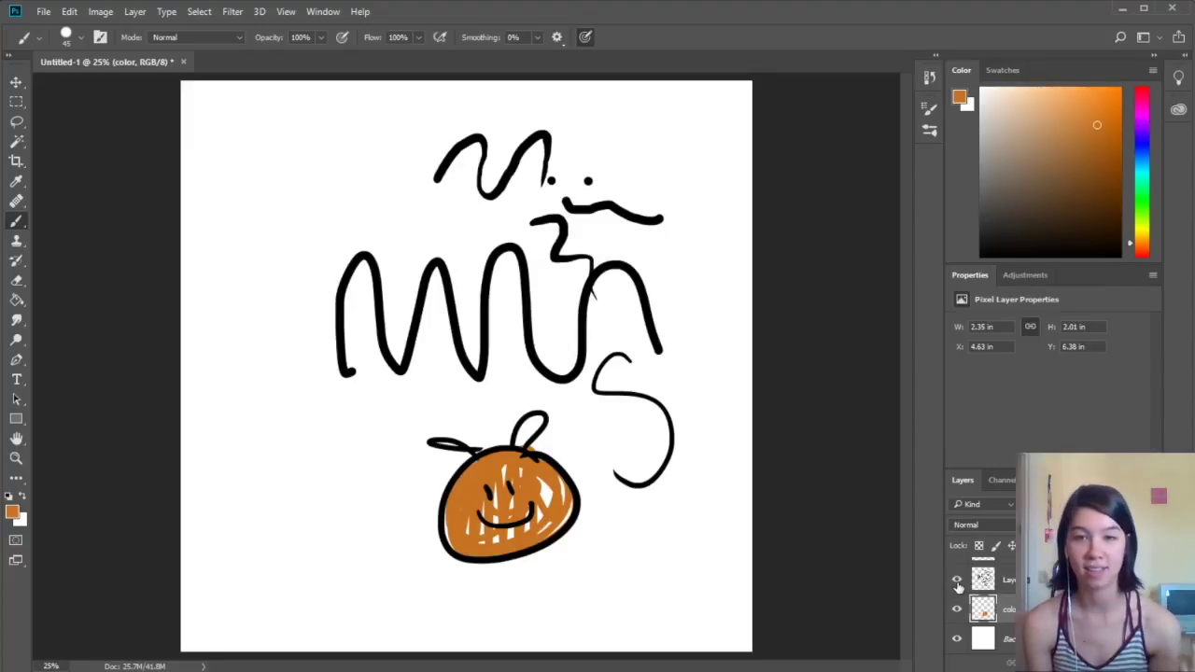
left_click(957, 581)
left_click(957, 580)
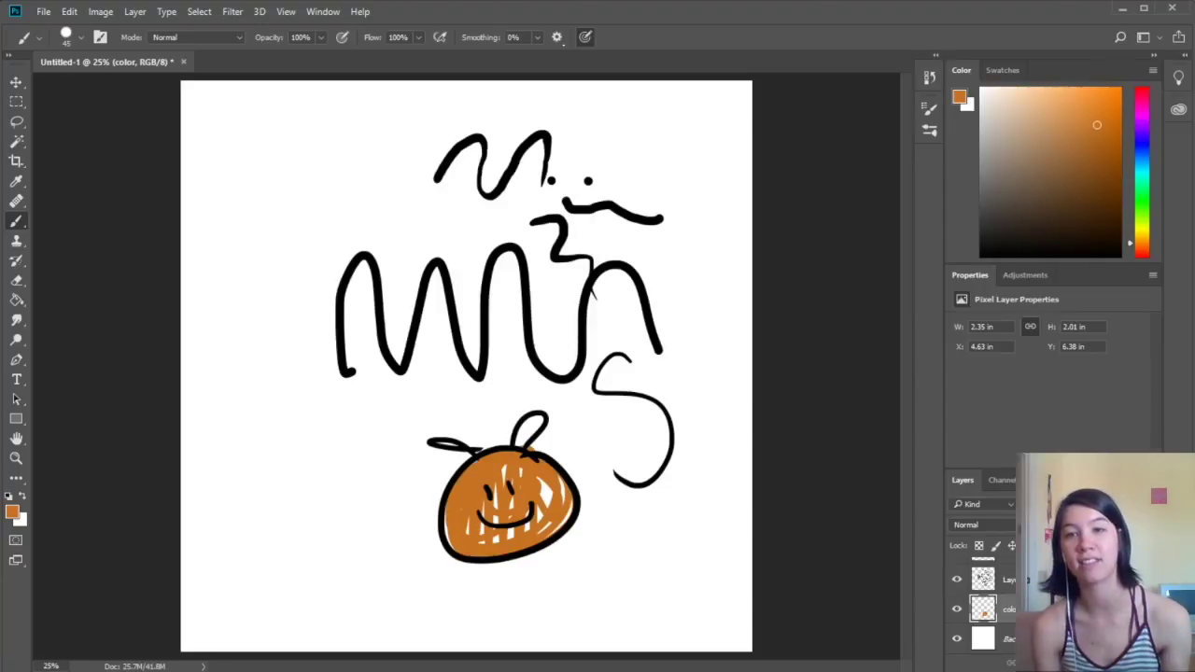
left_click(1010, 583)
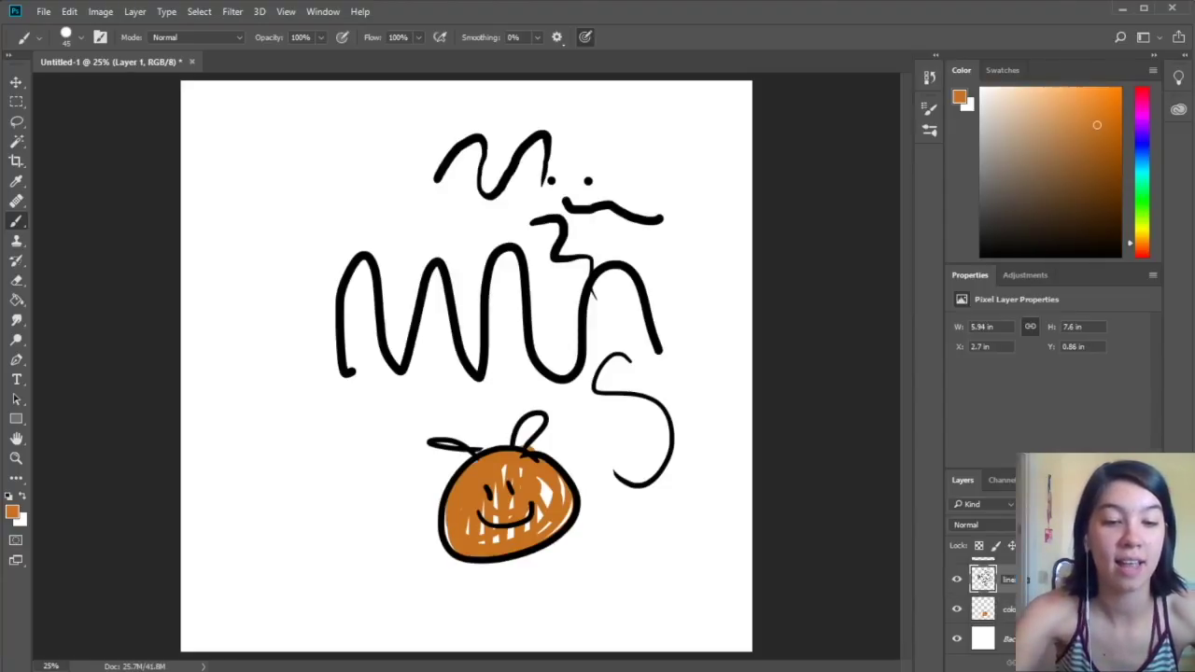
key("Return")
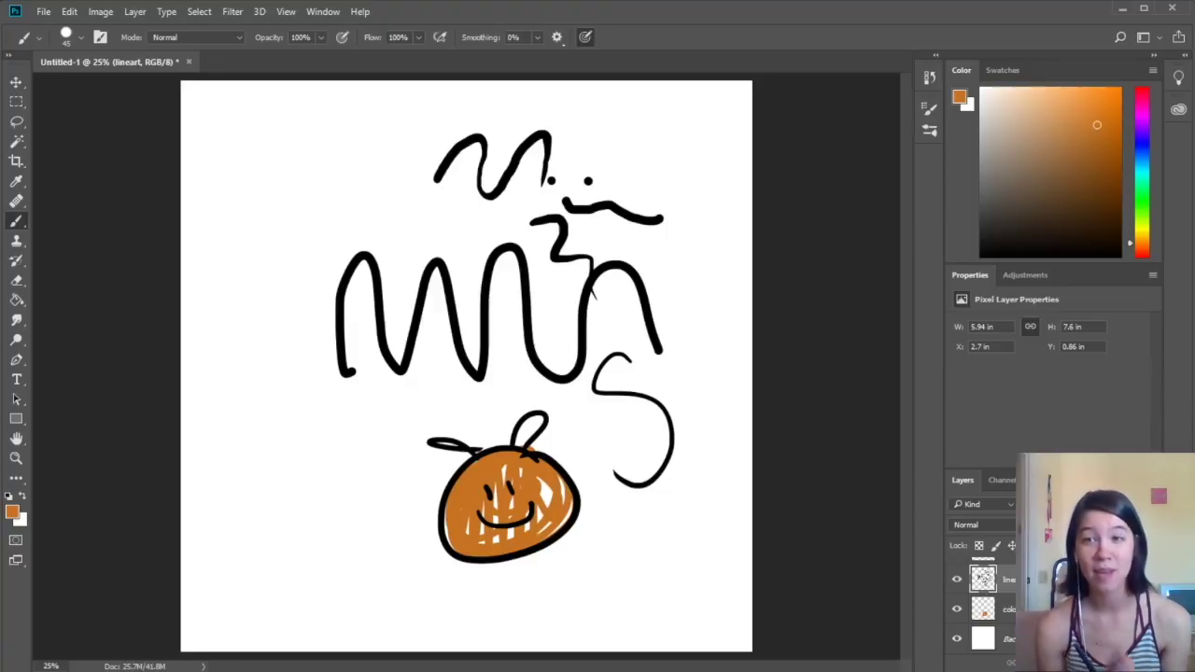
Hide the lineart and color layers and make the empty layer above them active.
left_click(956, 608)
left_click(956, 579)
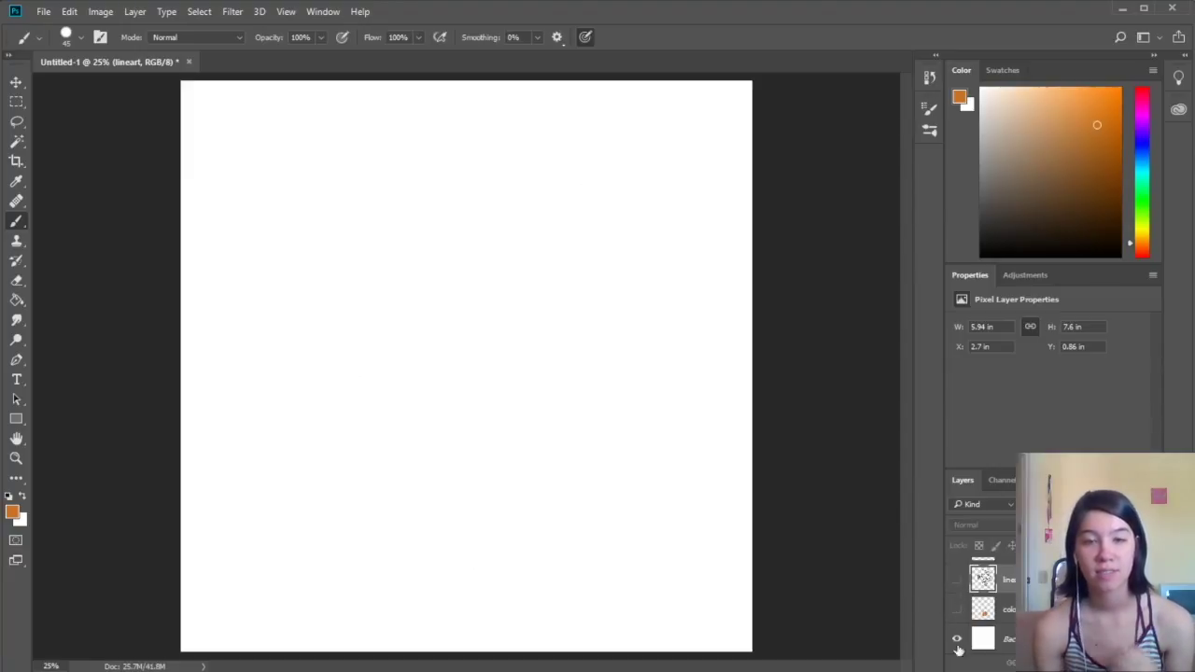
scroll(998, 597, "up", 1)
left_click(1008, 573)
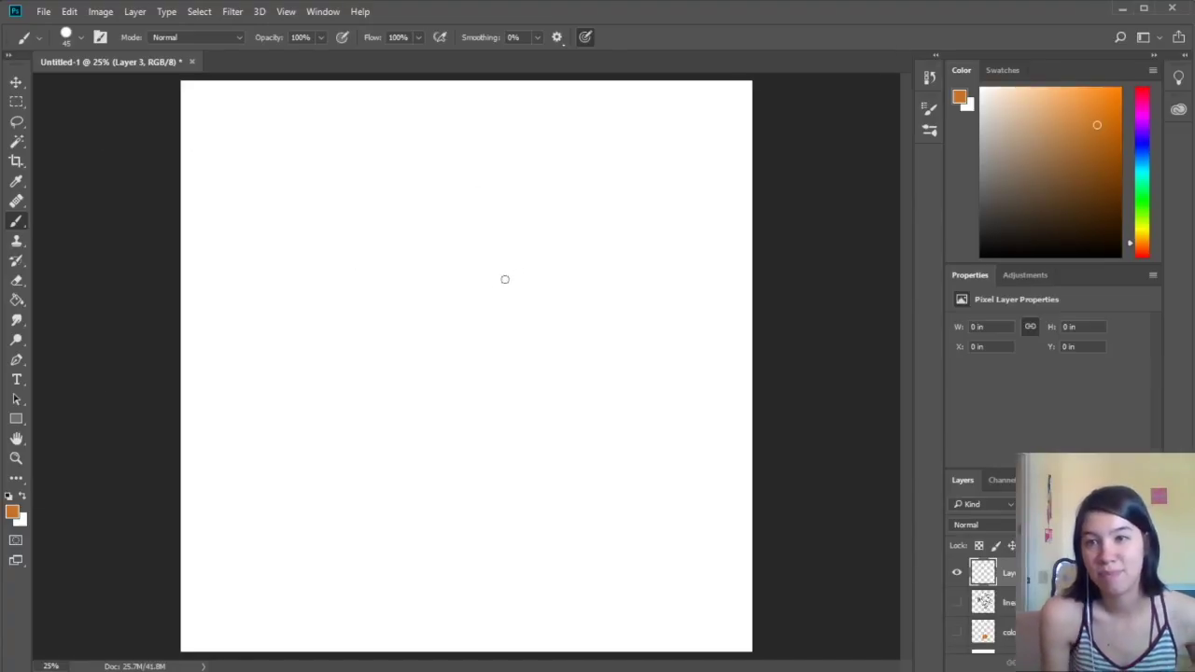
Paint an orange stick figure with a smiling face, about 4.93 in wide and 7.62 in tall, on the empty layer.
mouse_move(504, 190)
left_mouse_down()
mouse_move(414, 315)
mouse_move(484, 182)
left_mouse_up()
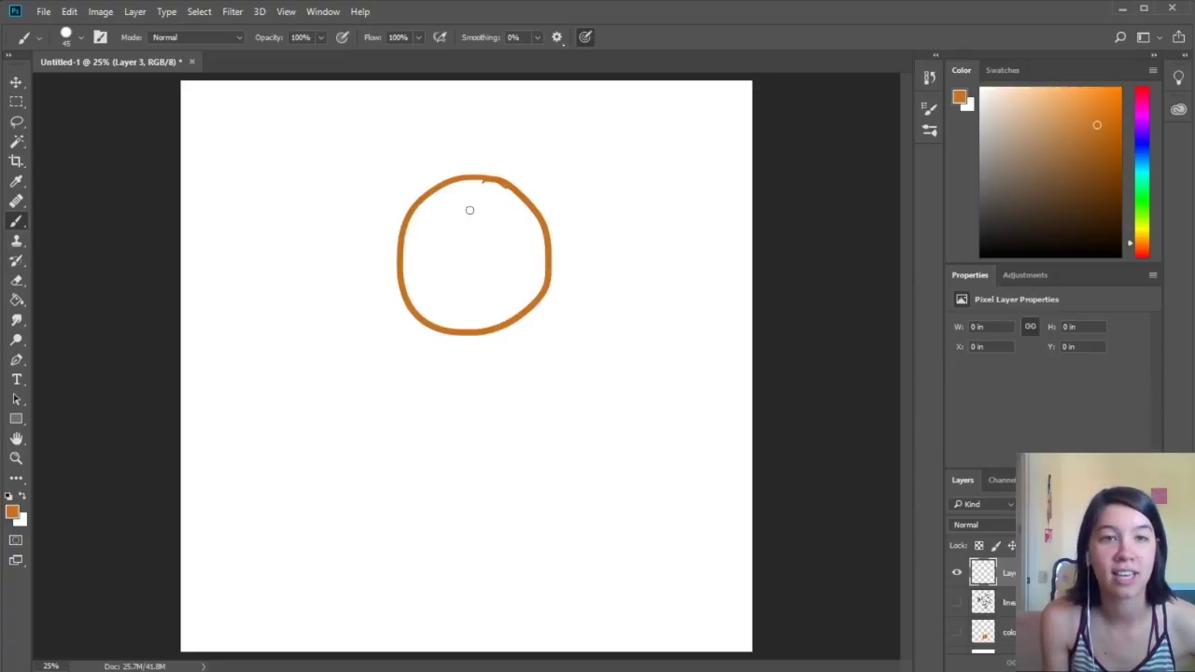
mouse_move(474, 334)
left_mouse_down()
mouse_move(486, 471)
mouse_move(573, 601)
left_mouse_up()
left_click_drag(486, 473, 422, 606)
left_click_drag(353, 379, 484, 437)
left_click_drag(486, 437, 631, 332)
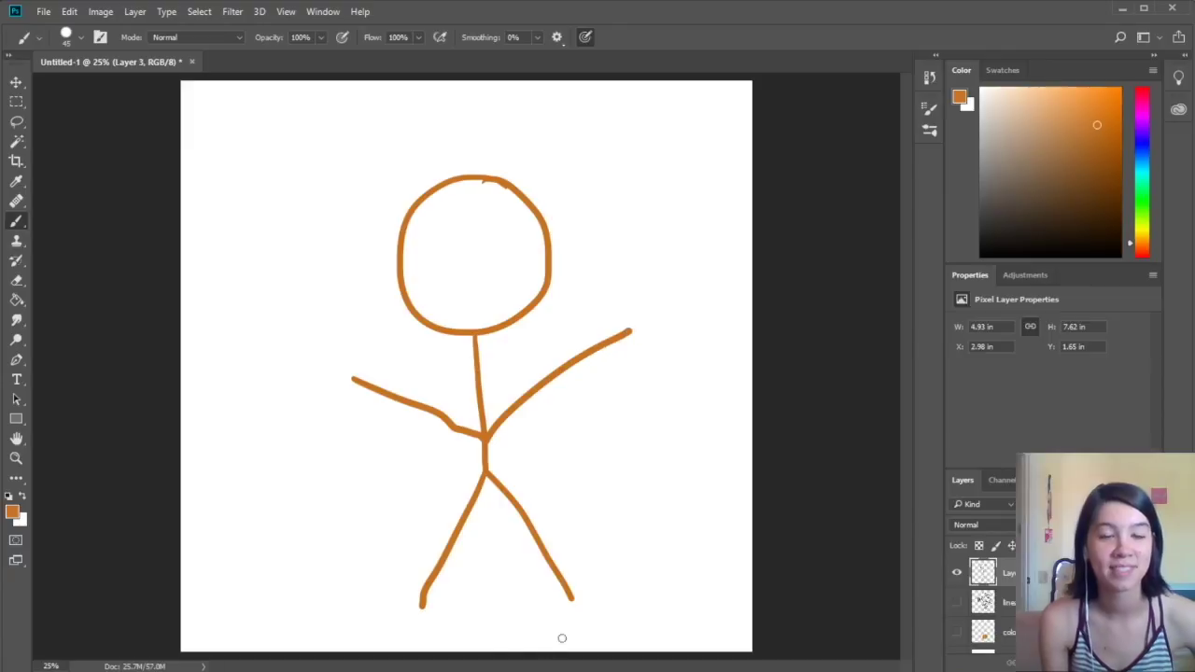
left_click_drag(446, 227, 451, 250)
left_click_drag(476, 226, 503, 279)
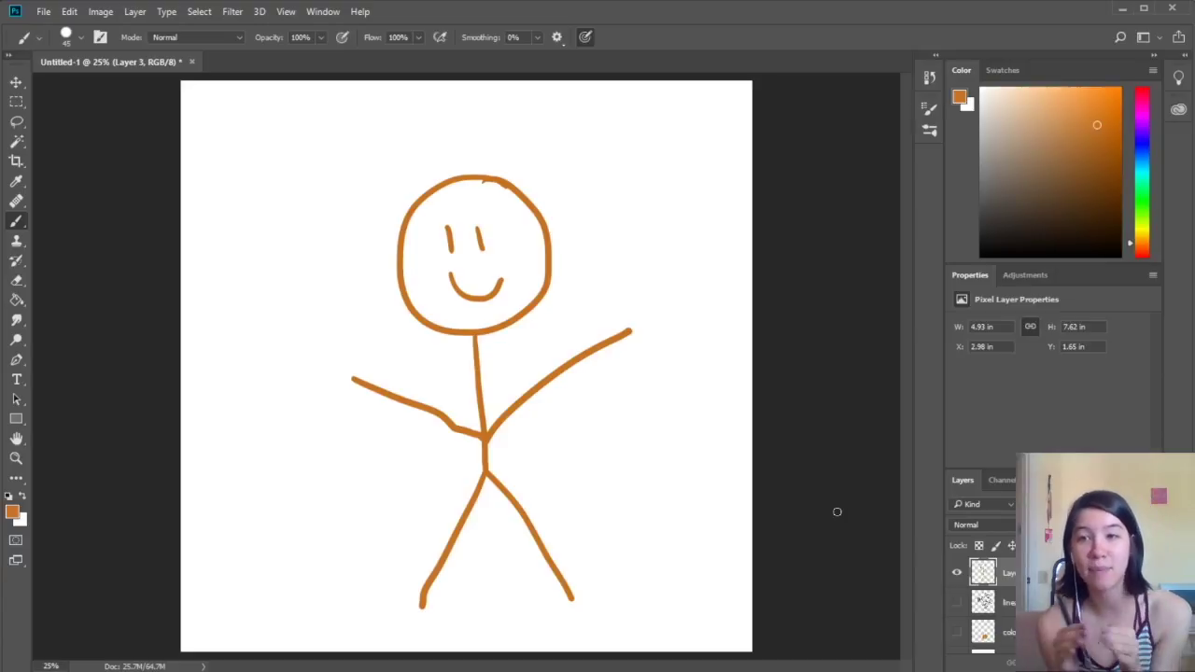
Draw a freehand Lasso selection around the whole stick figure.
left_click(19, 125)
left_click(19, 127)
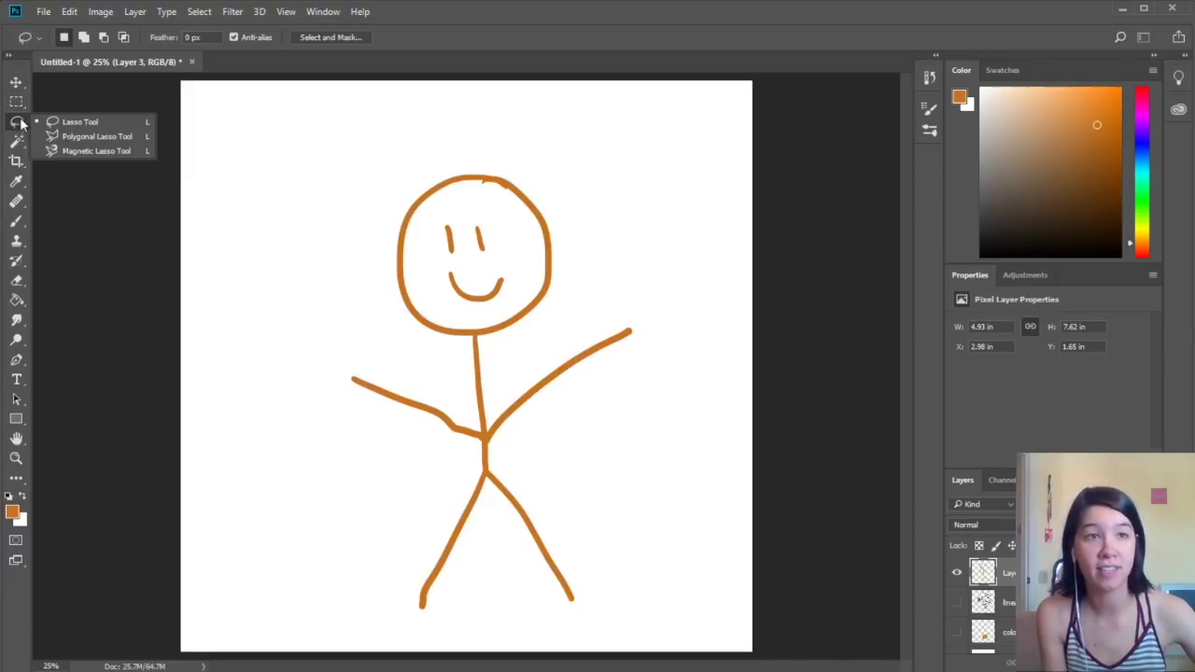
left_click(78, 122)
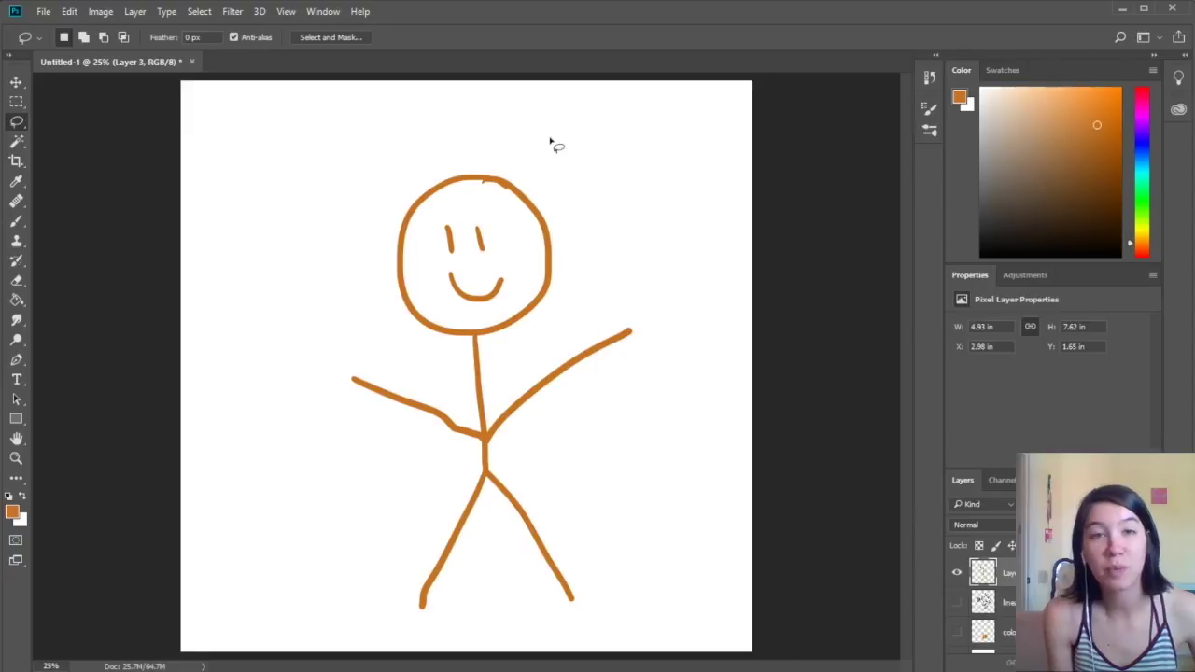
mouse_move(537, 133)
left_mouse_down()
mouse_move(383, 136)
mouse_move(286, 242)
mouse_move(303, 413)
mouse_move(287, 505)
mouse_move(300, 604)
mouse_move(348, 647)
mouse_move(519, 668)
mouse_move(715, 658)
mouse_move(771, 522)
mouse_move(739, 411)
mouse_move(683, 327)
mouse_move(632, 177)
mouse_move(535, 136)
left_mouse_up()
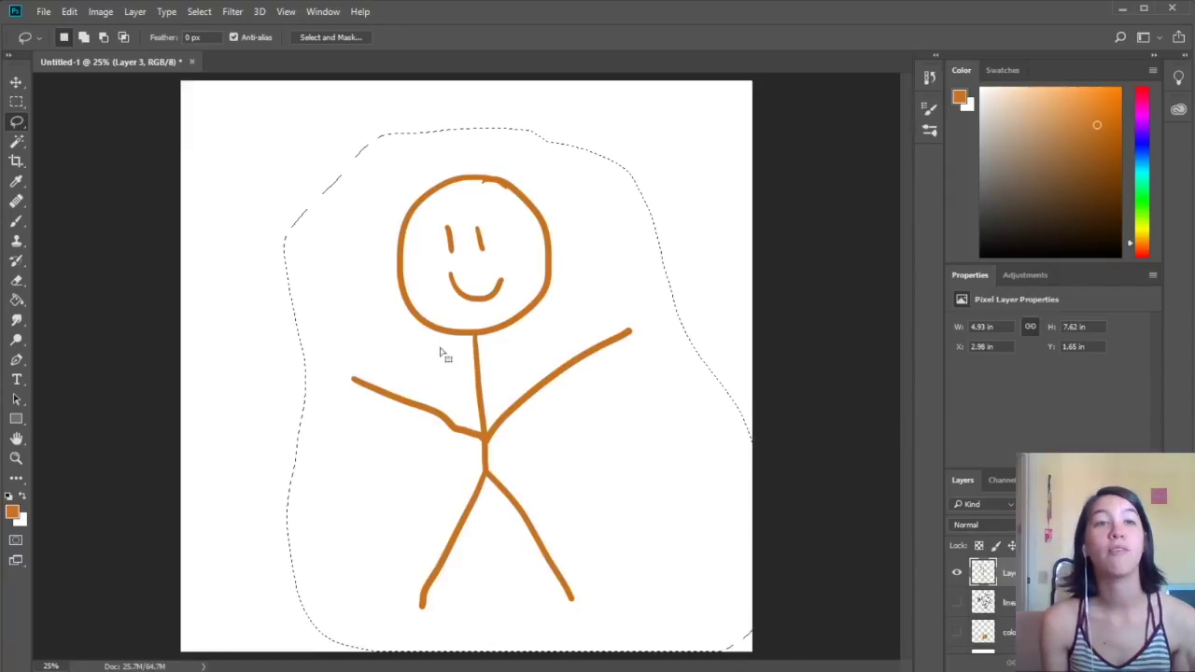
Use Scale to narrow the selected stick figure to 80.18% width and stretch it to 107.56% height.
left_click(69, 13)
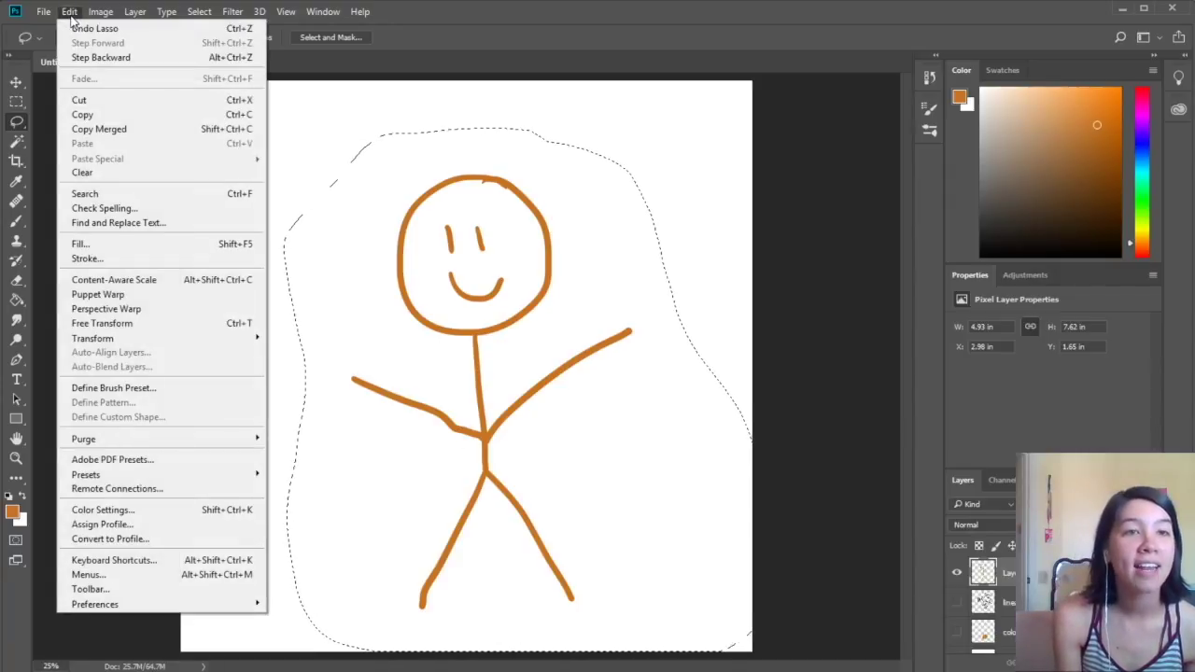
mouse_move(145, 339)
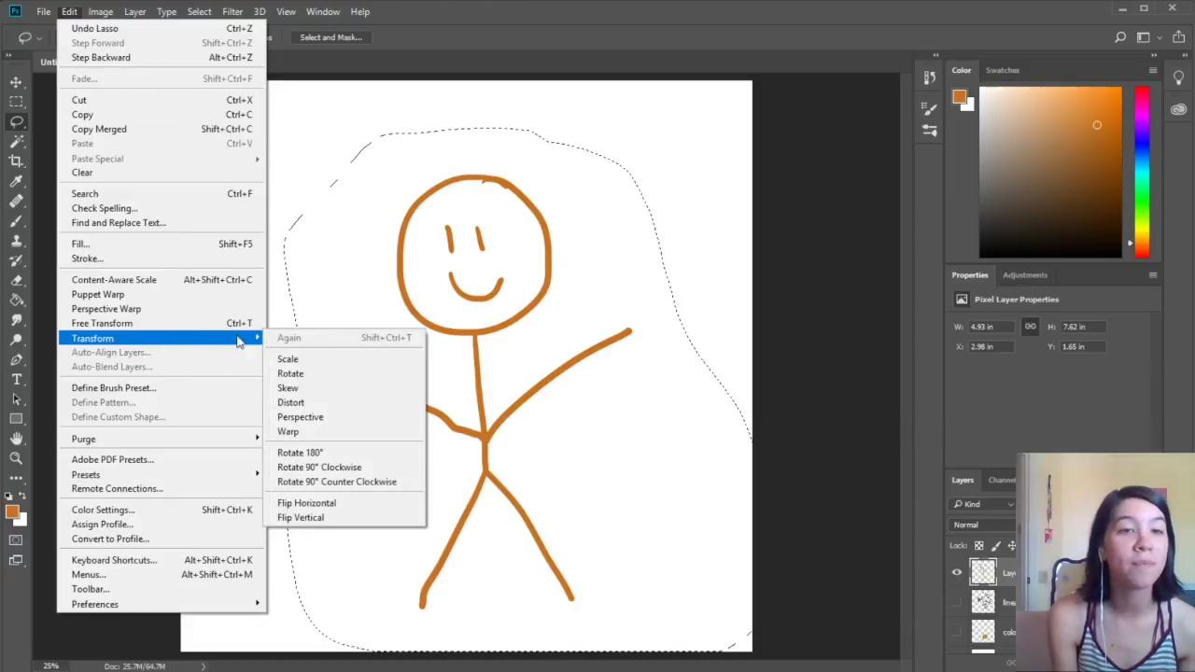
left_click(301, 359)
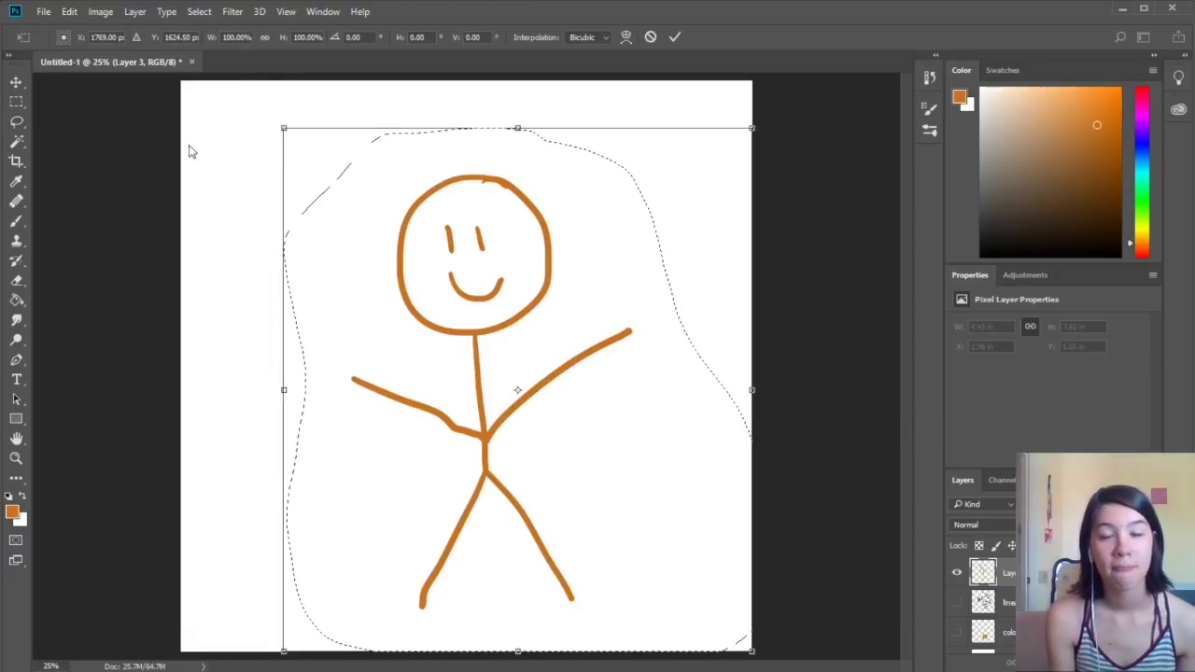
left_click_drag(754, 390, 659, 392)
left_click_drag(471, 128, 472, 88)
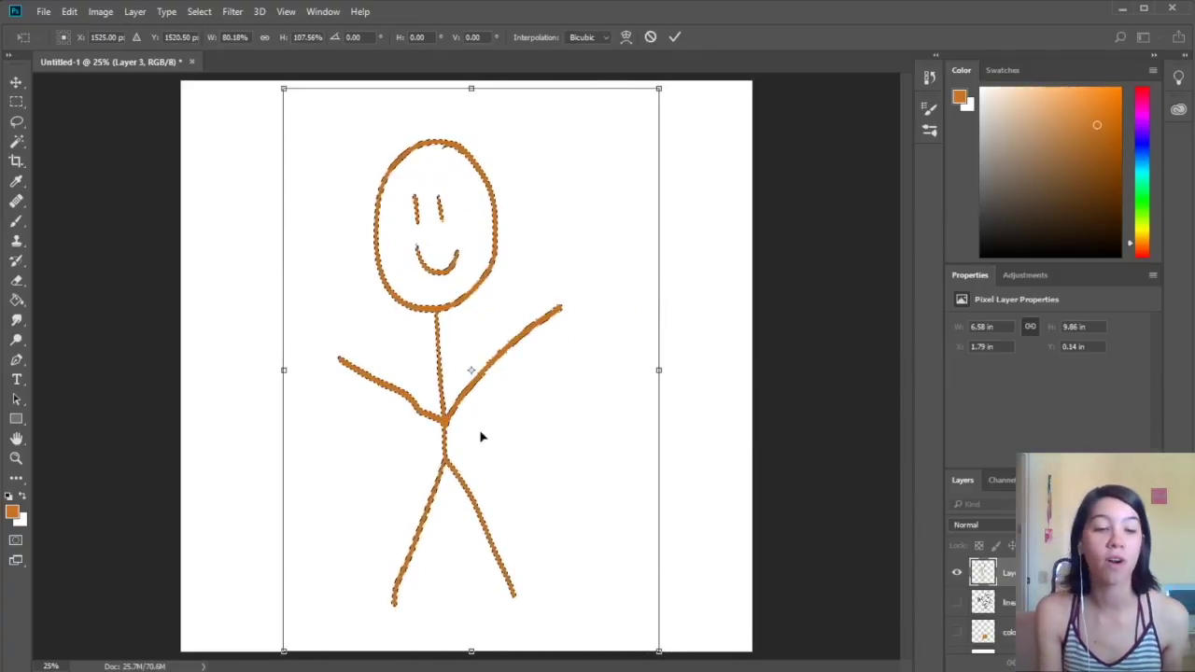
Scale the figure down proportionally to 66.82% width and 89.60% height, apply the transform and deselect.
key("shift")
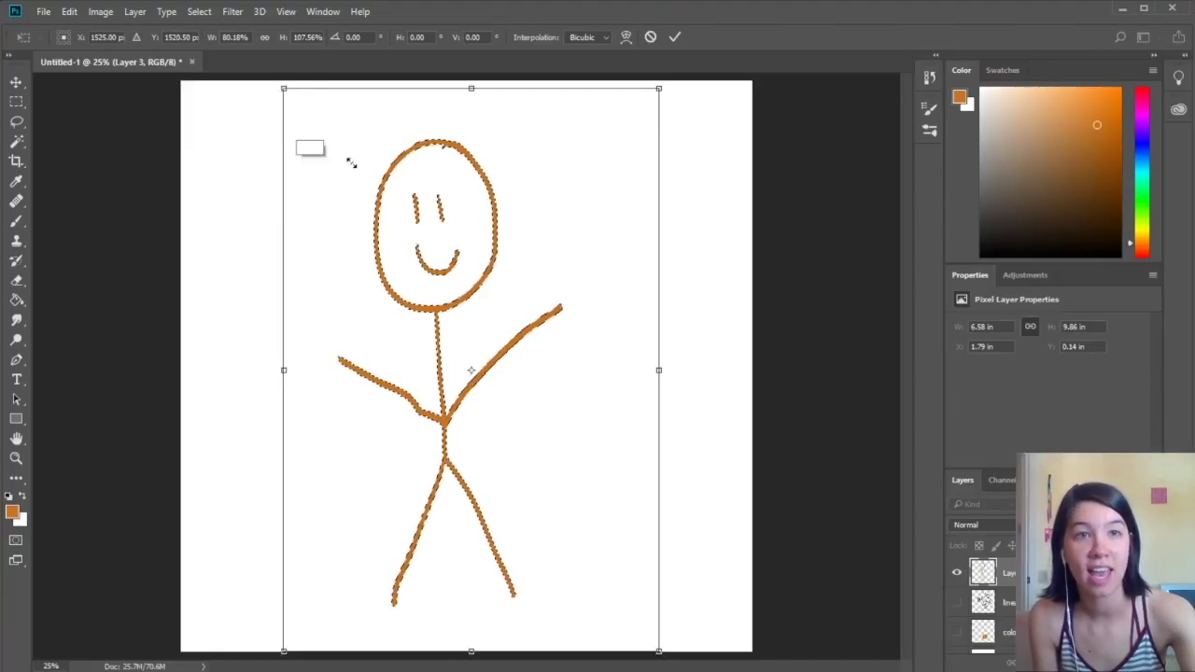
left_click_drag(282, 89, 340, 172)
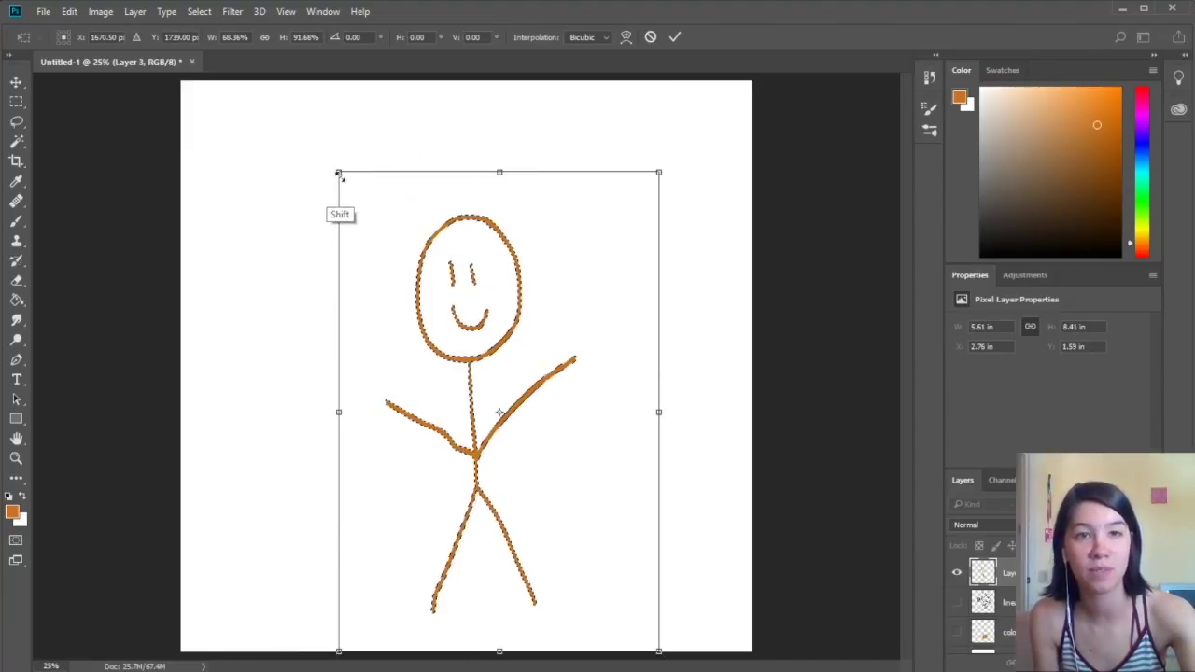
left_click_drag(338, 173, 297, 110)
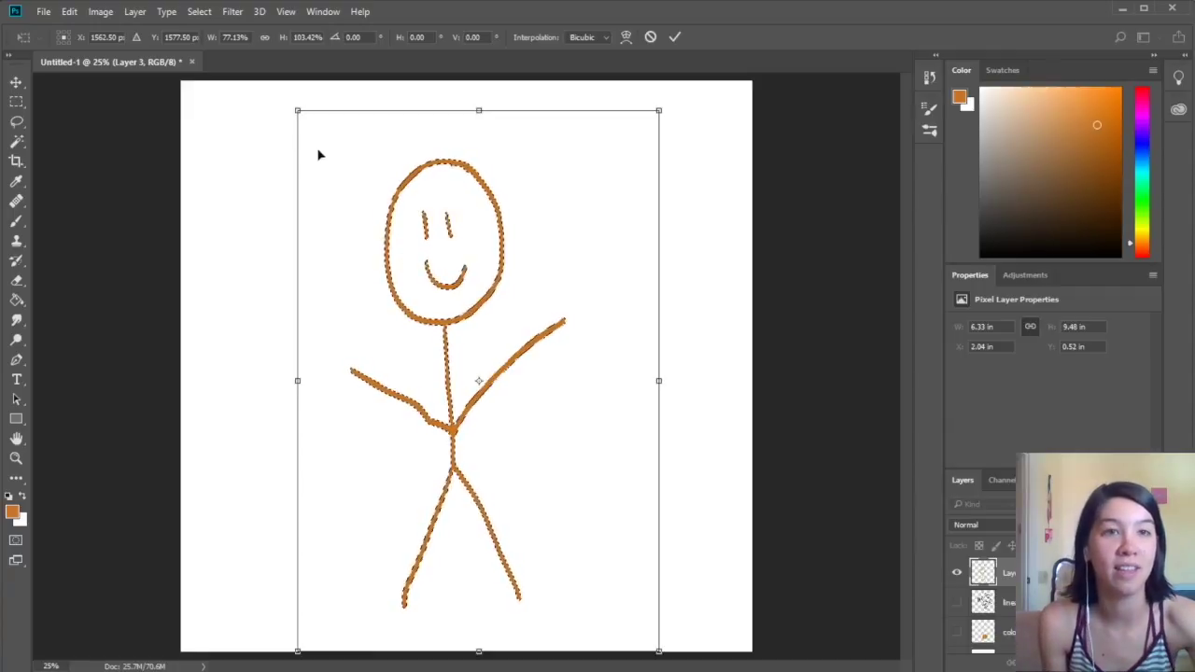
left_click_drag(295, 111, 347, 178)
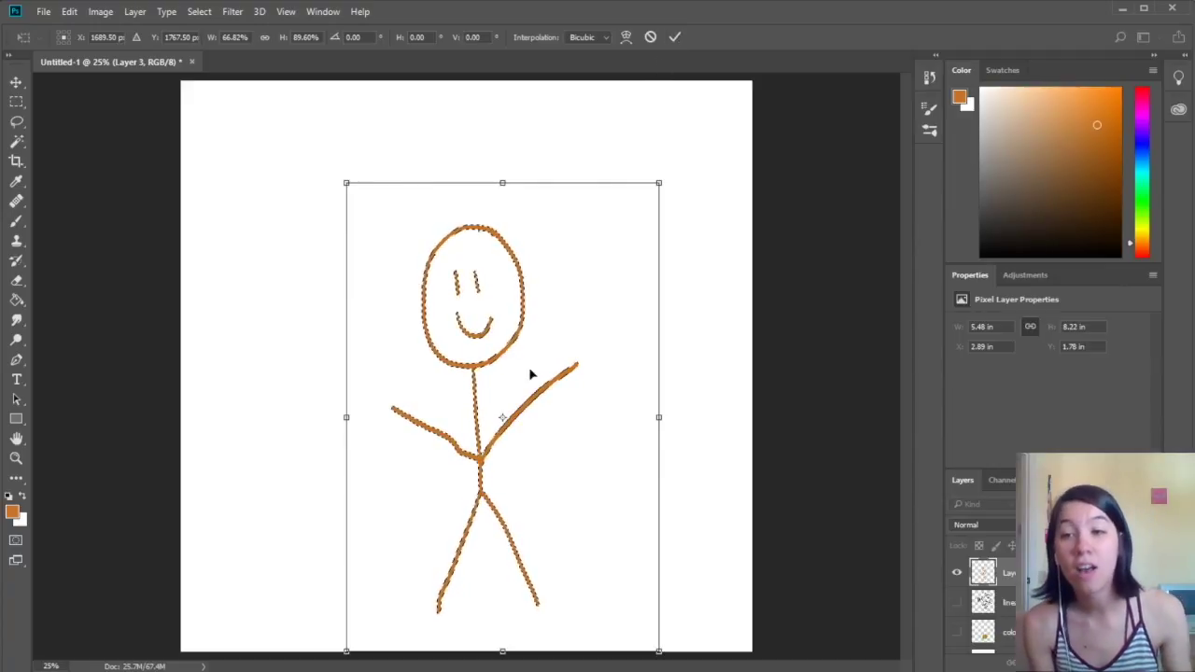
key("Return")
key("l")
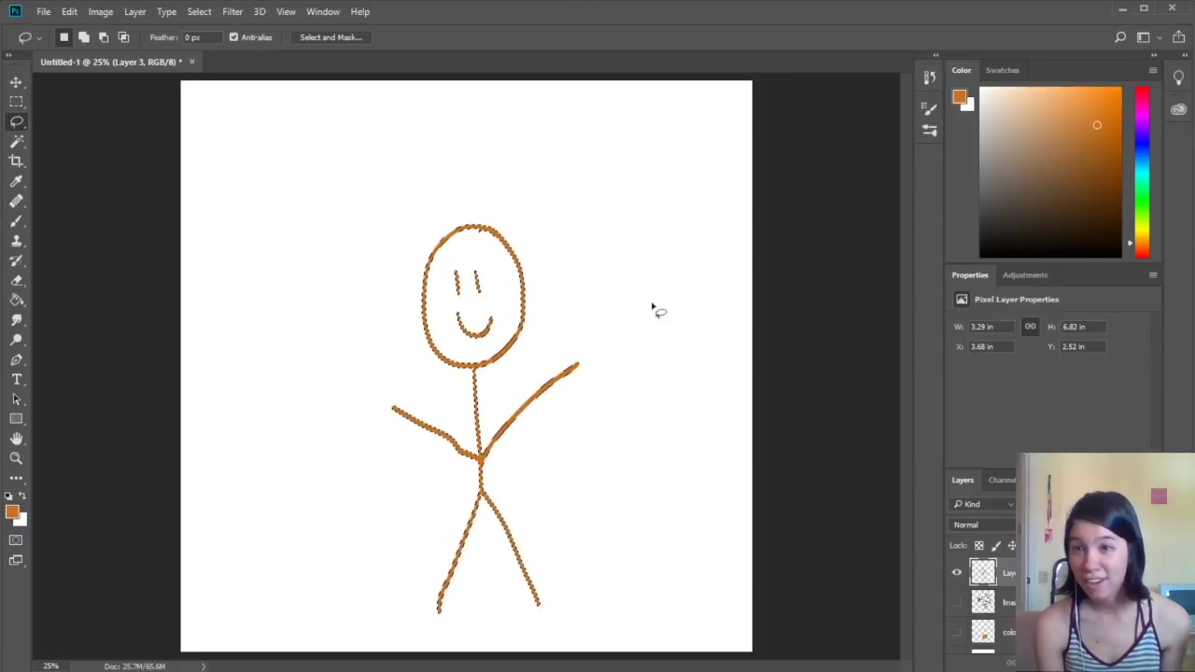
left_click(662, 207)
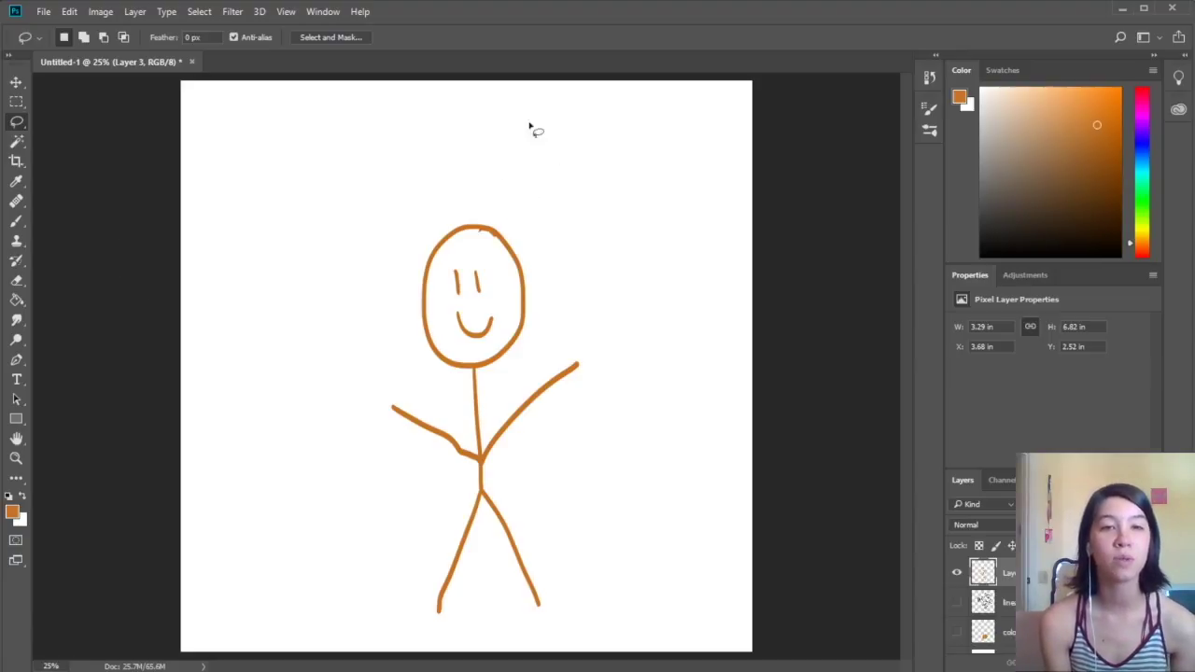
Lasso the head and try rotating it 10.59°, scaling it to 81.40% and moving it up, cancelling the transform and clearing the selection.
mouse_move(482, 189)
left_mouse_down()
mouse_move(394, 250)
mouse_move(401, 356)
mouse_move(455, 378)
mouse_move(496, 372)
mouse_move(571, 299)
mouse_move(507, 184)
mouse_move(463, 188)
left_mouse_up()
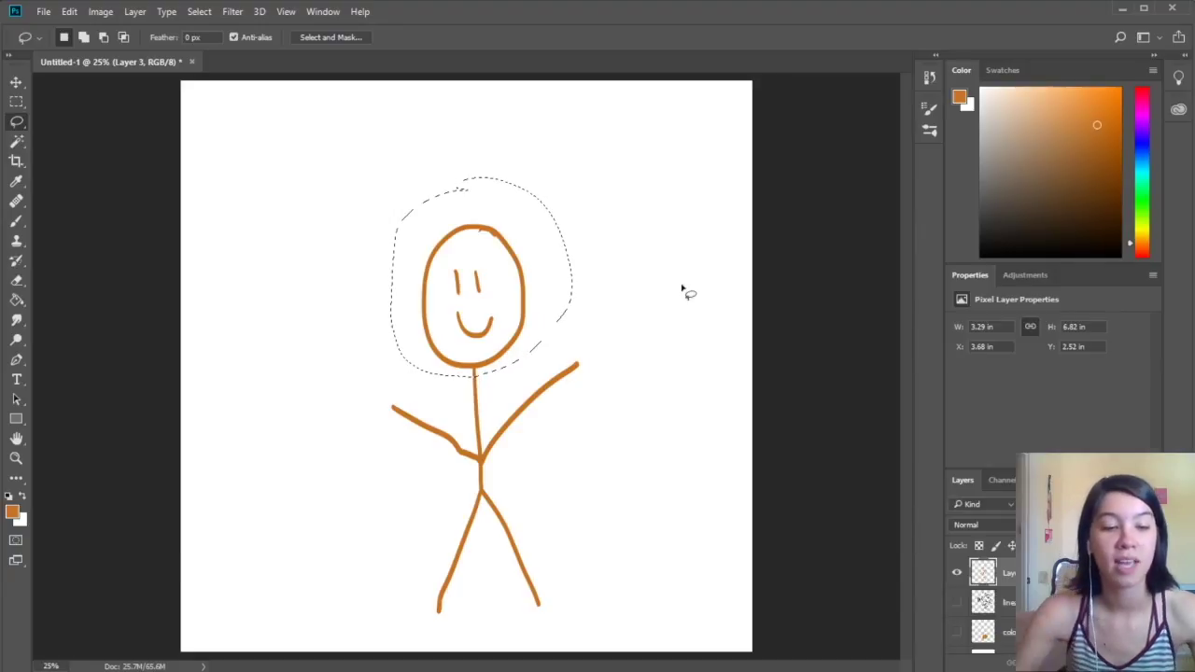
key("ctrl+t")
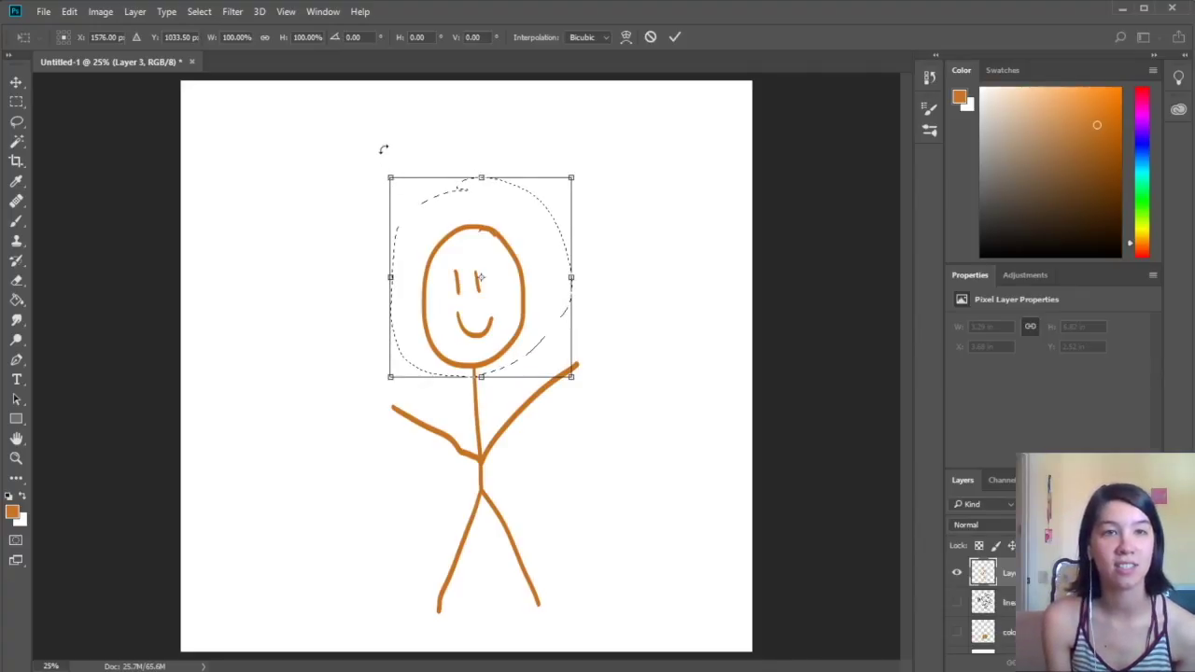
left_click_drag(592, 155, 622, 168)
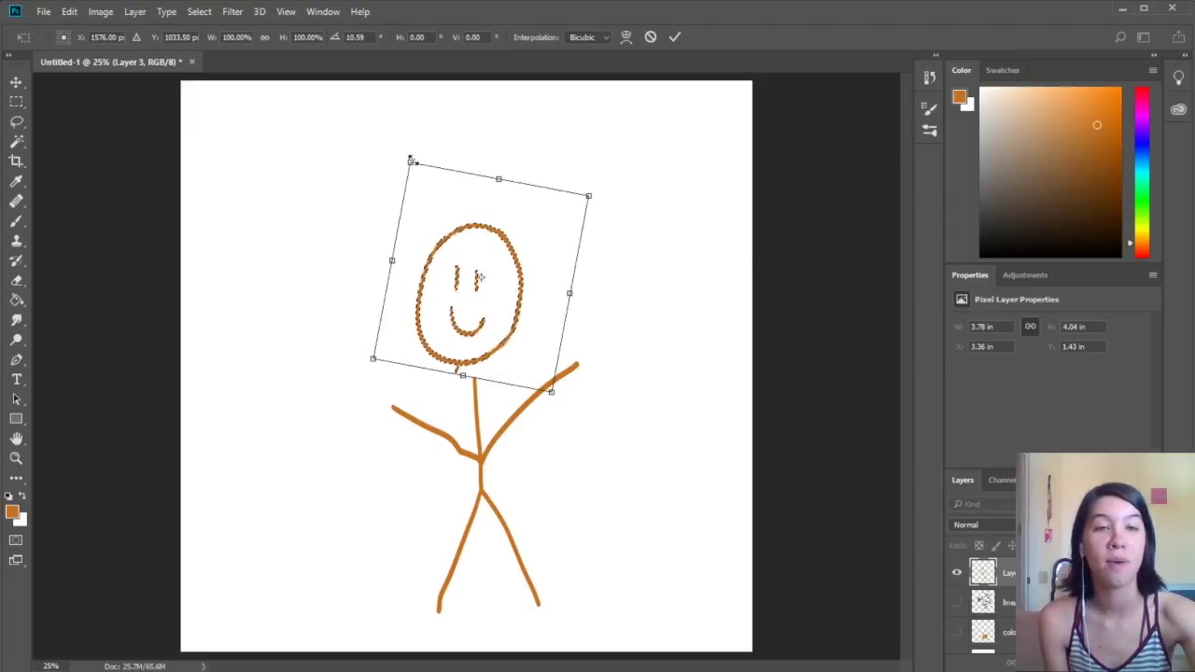
left_click_drag(430, 191, 436, 205)
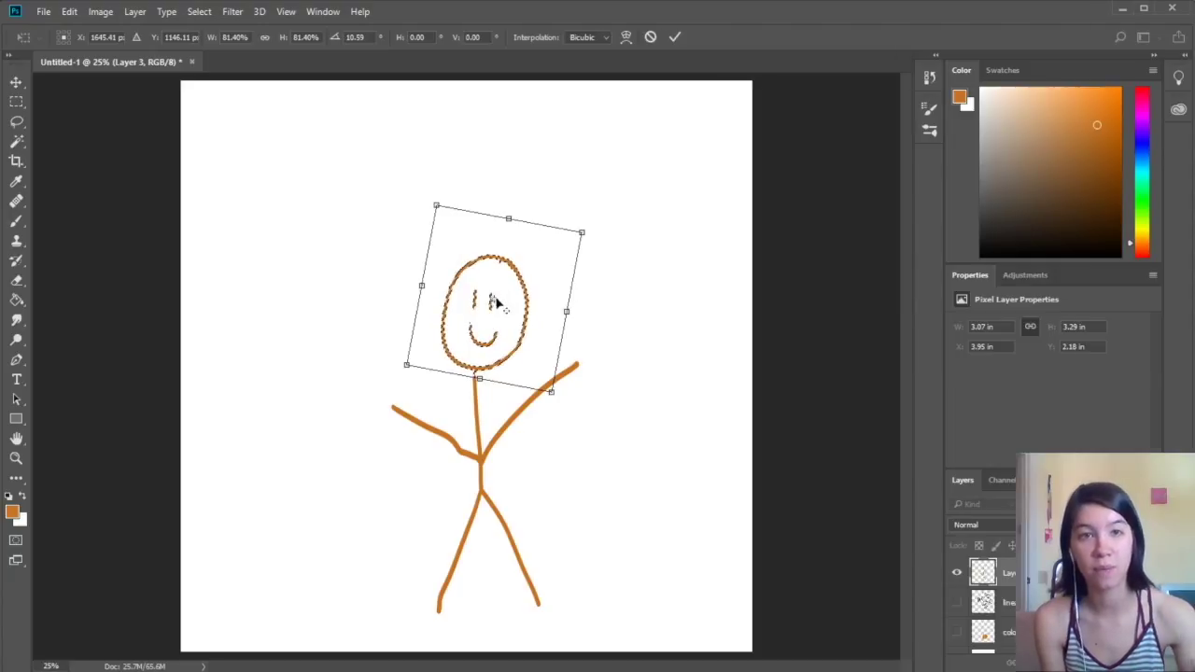
left_click_drag(527, 303, 525, 245)
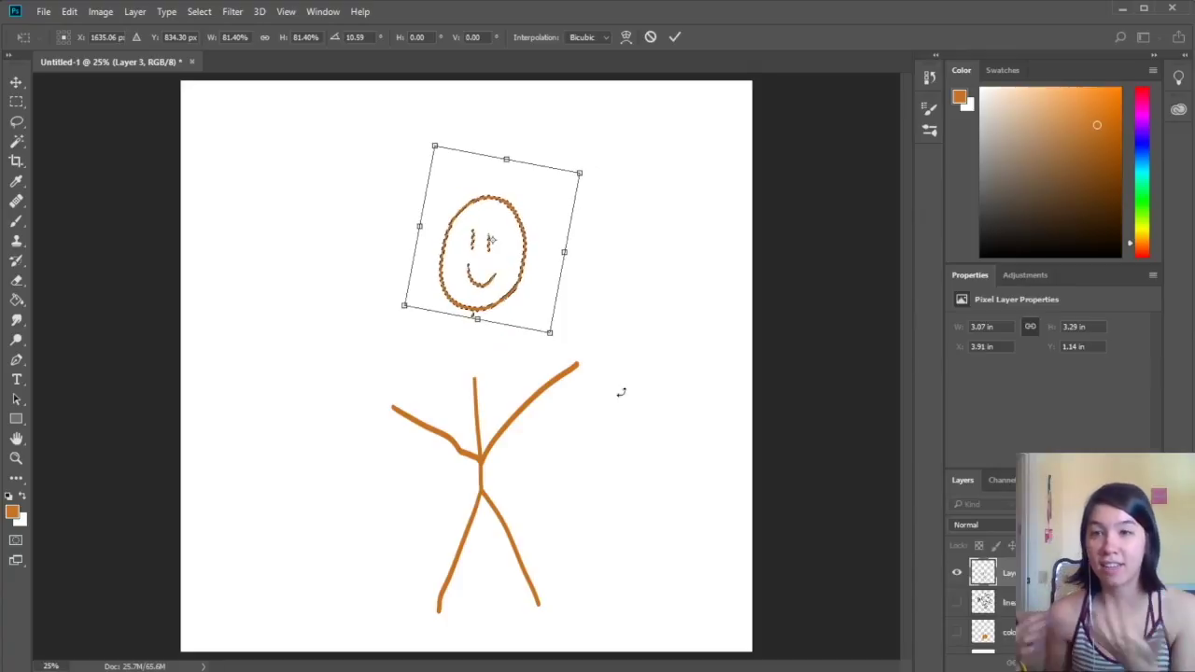
left_click(652, 38)
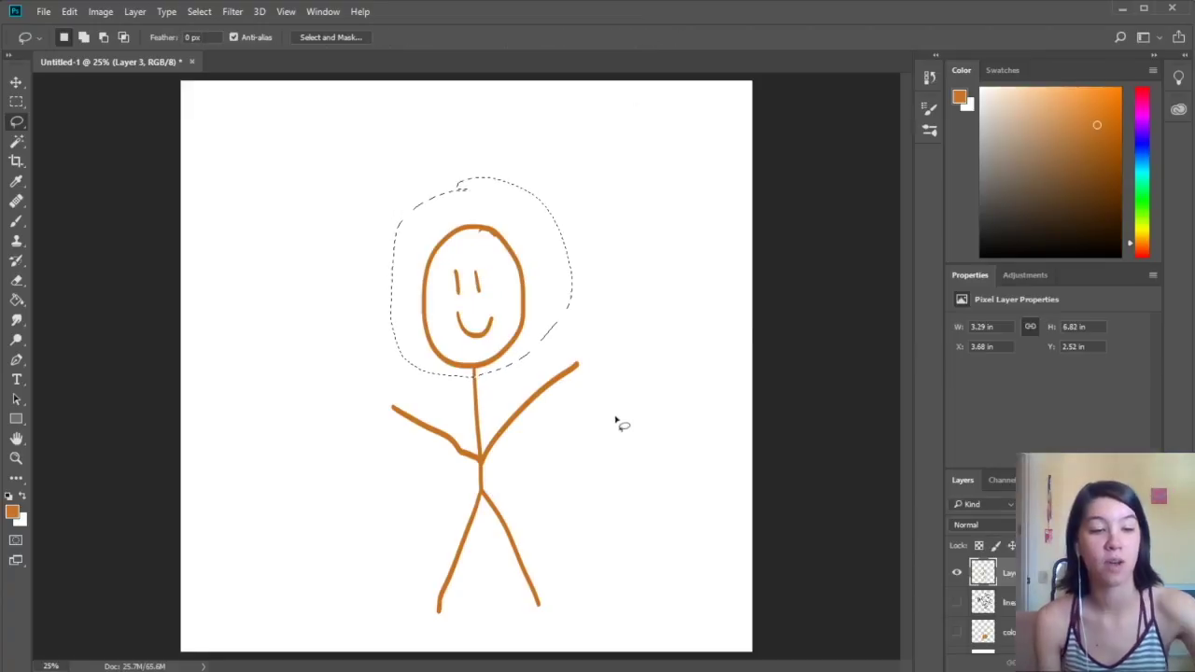
key("ctrl")
key("ctrl+d")
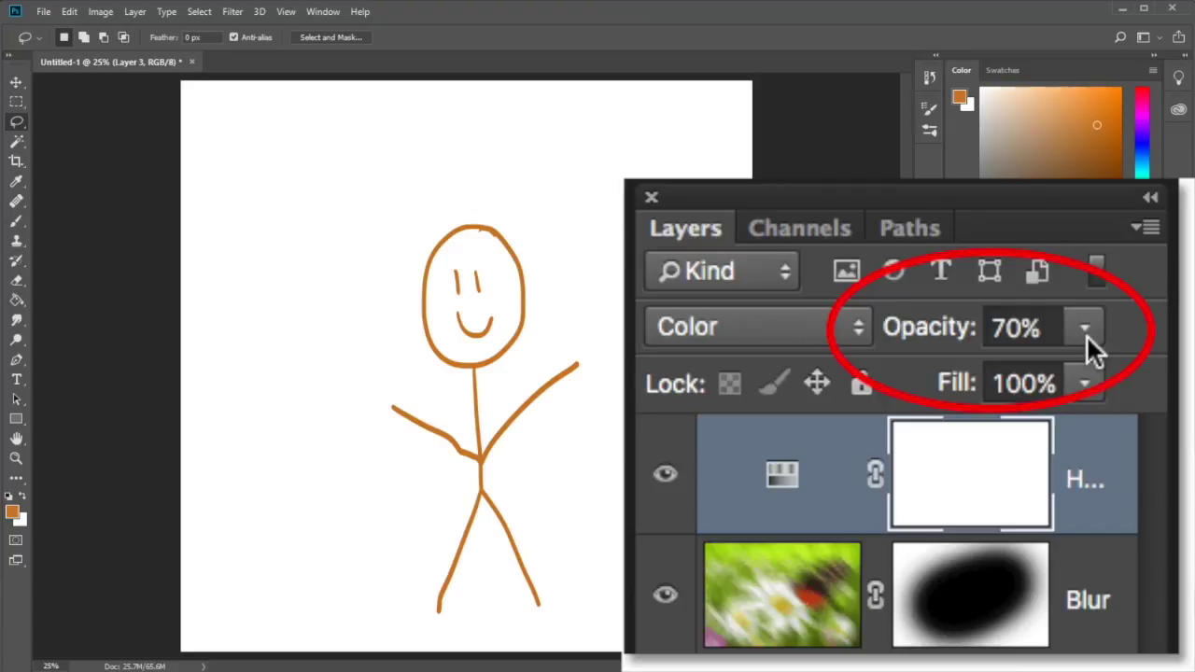
Lower the stick figure layer's opacity to 20% and add a new empty layer above it.
key("2")
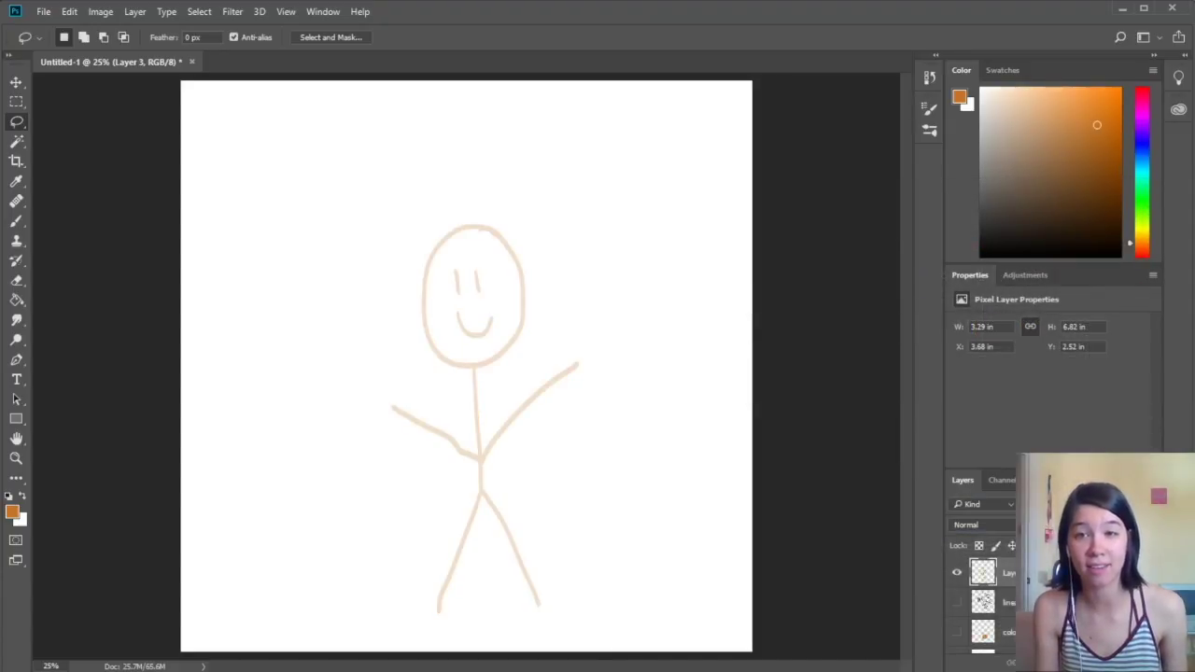
key("ctrl+alt+shift+n")
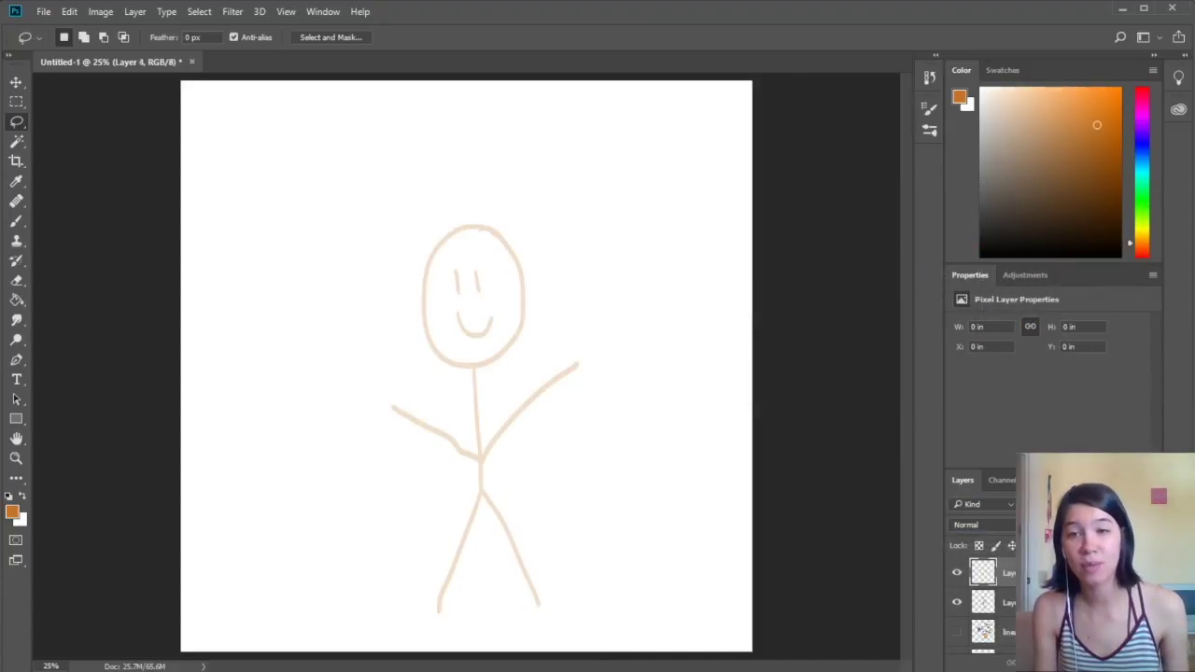
Try tracing the faded stick figure with the orange brush on the new layer, and undo all the tracing strokes.
left_click(16, 222)
mouse_move(476, 225)
left_mouse_down()
mouse_move(420, 265)
mouse_move(426, 326)
mouse_move(501, 359)
mouse_move(520, 273)
mouse_move(446, 247)
left_mouse_up()
mouse_move(480, 366)
left_mouse_down()
mouse_move(475, 435)
mouse_move(570, 371)
left_mouse_up()
mouse_move(486, 450)
left_mouse_down()
mouse_move(371, 382)
mouse_move(549, 561)
mouse_move(432, 596)
left_mouse_up()
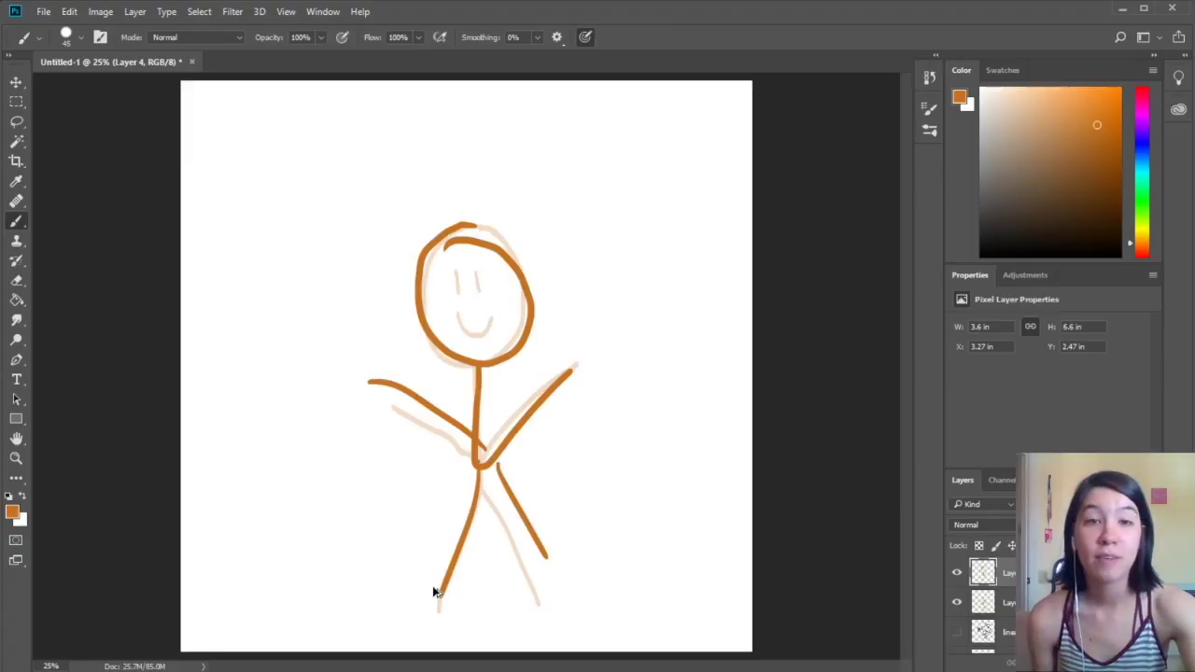
key("ctrl+z")
key("ctrl+z")
key("ctrl+z")
key("ctrl+z")
key("ctrl+z")
key("ctrl+z")
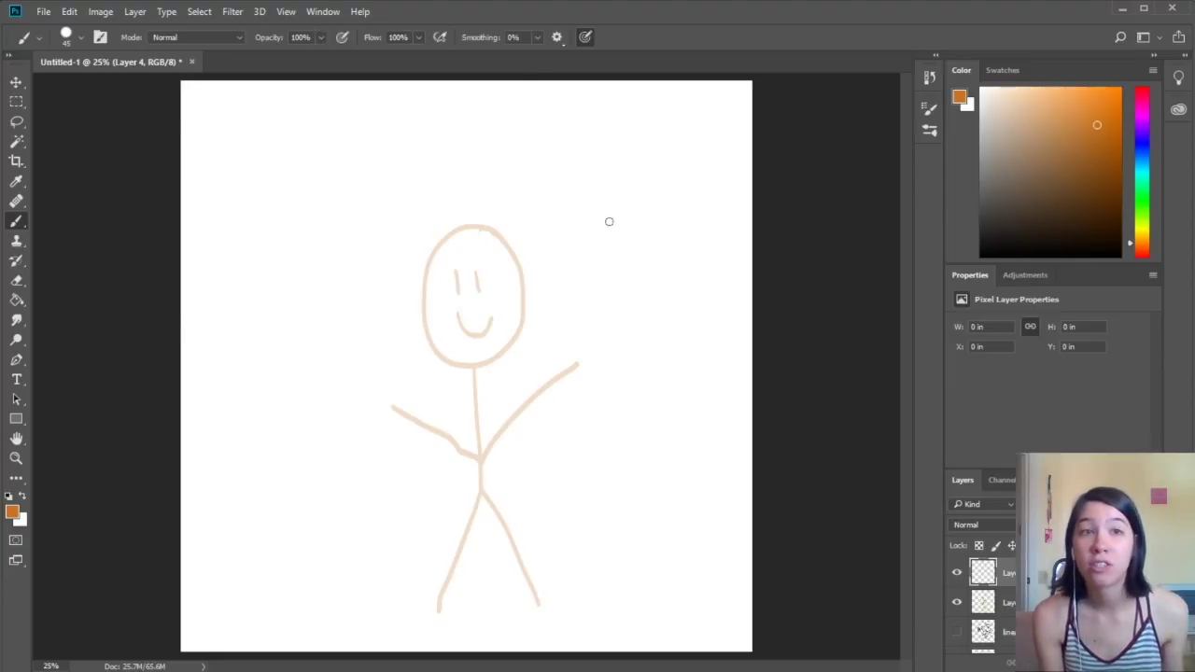
Hide the faded stick figure layer and scribble an orange zigzag about 2.27 in wide and 3.6 in tall on the new layer.
left_click(956, 602)
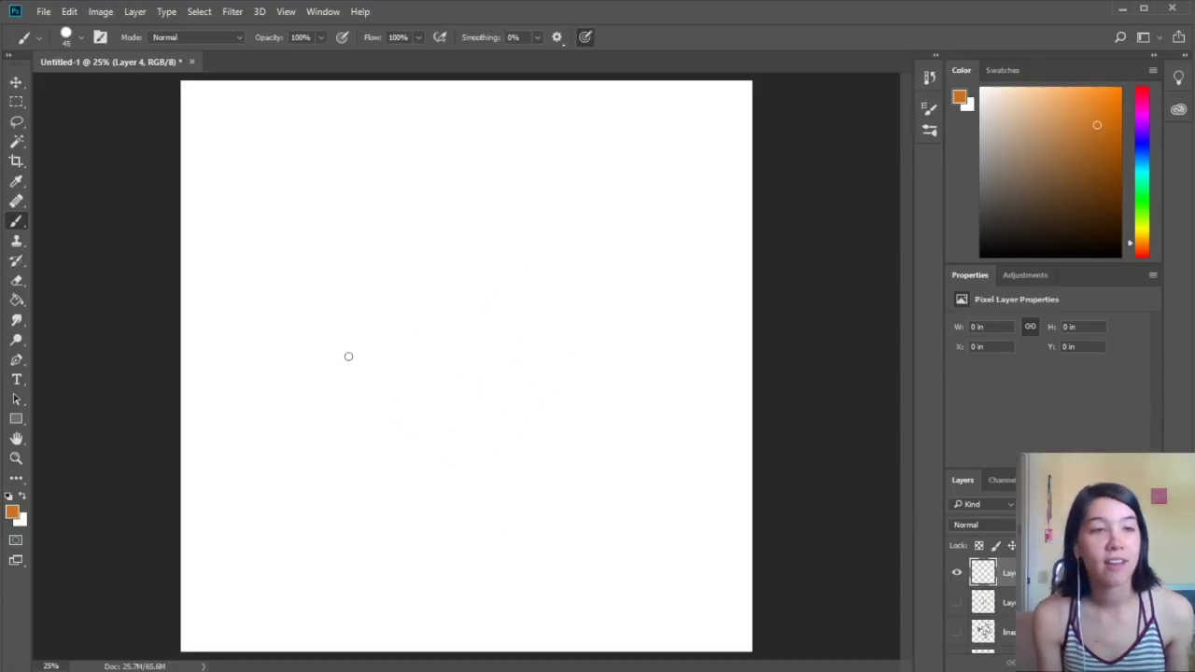
mouse_move(466, 169)
left_mouse_down()
mouse_move(448, 267)
mouse_move(457, 311)
left_mouse_up()
left_click_drag(550, 236, 491, 369)
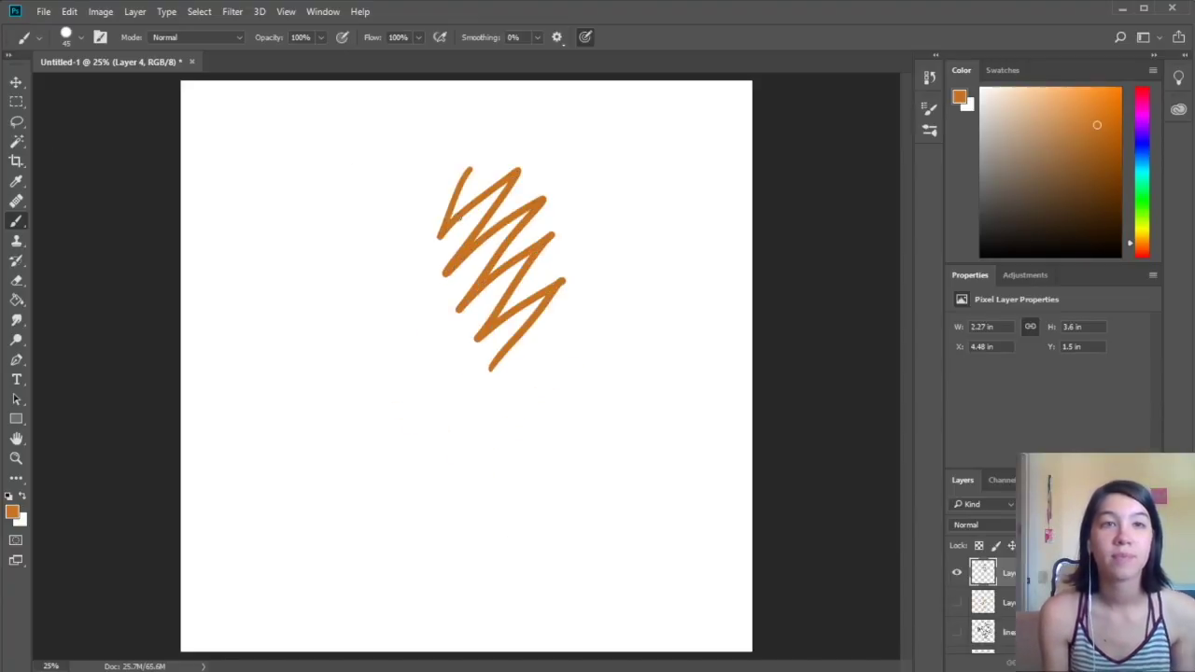
Set the brush opacity to 52% and scribble a second zigzag just left of the solid orange one.
left_click(321, 38)
left_click_drag(325, 57, 287, 62)
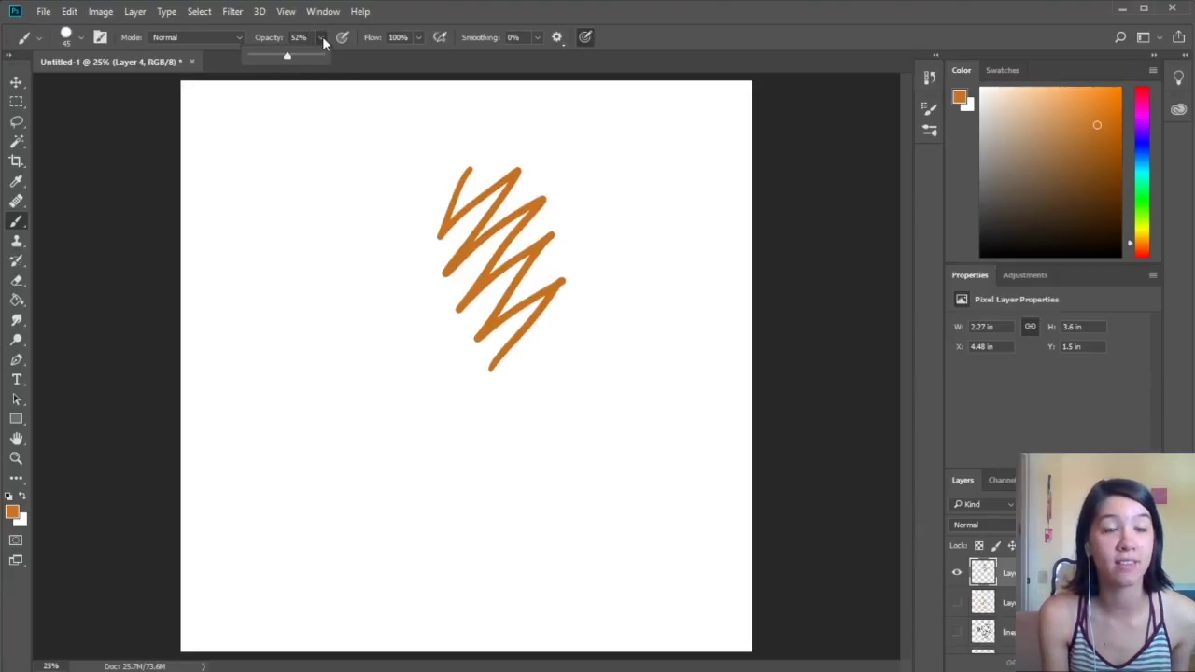
left_click(320, 38)
mouse_move(397, 213)
left_mouse_down()
mouse_move(347, 327)
mouse_move(437, 317)
mouse_move(441, 358)
left_mouse_up()
Set the brush opacity to 12% and scribble three overlapping zigzags near the canvas's left side.
left_click(320, 39)
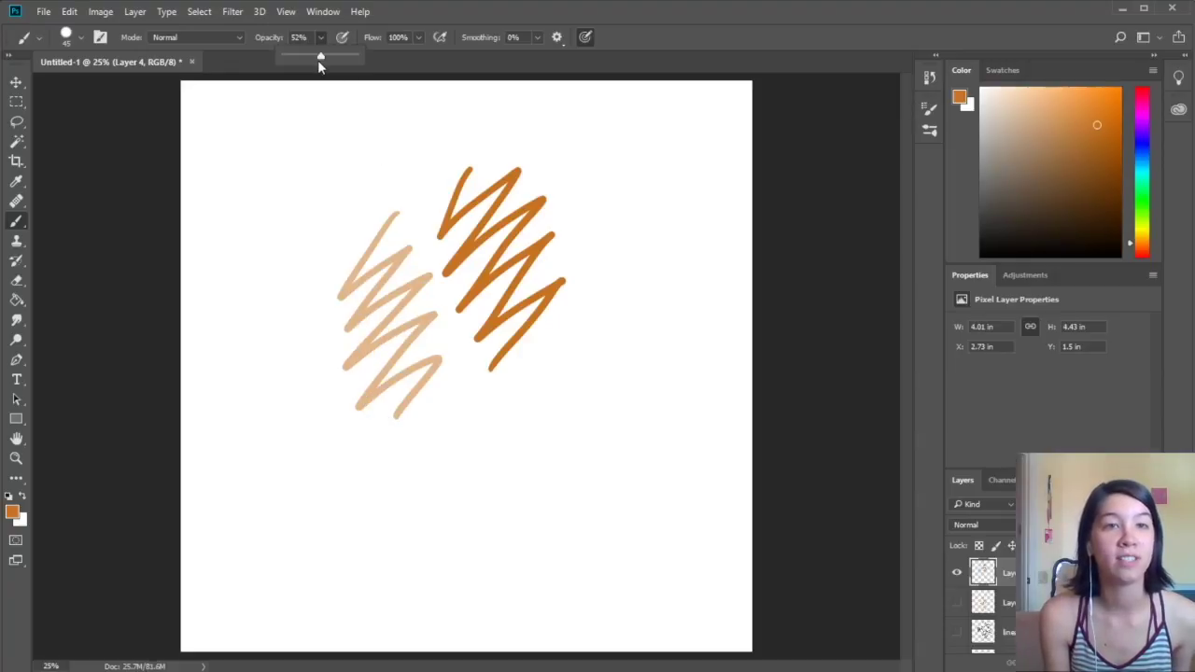
left_click_drag(309, 55, 295, 57)
mouse_move(302, 287)
left_mouse_down()
mouse_move(245, 383)
mouse_move(313, 486)
left_mouse_up()
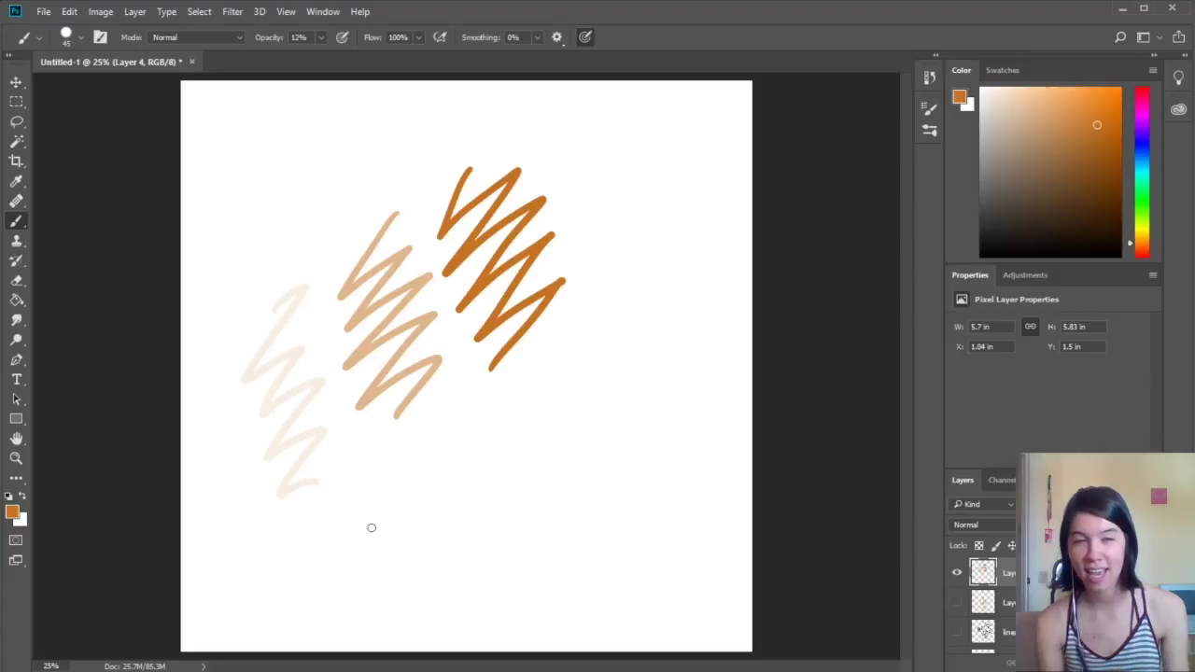
left_click_drag(304, 313, 289, 537)
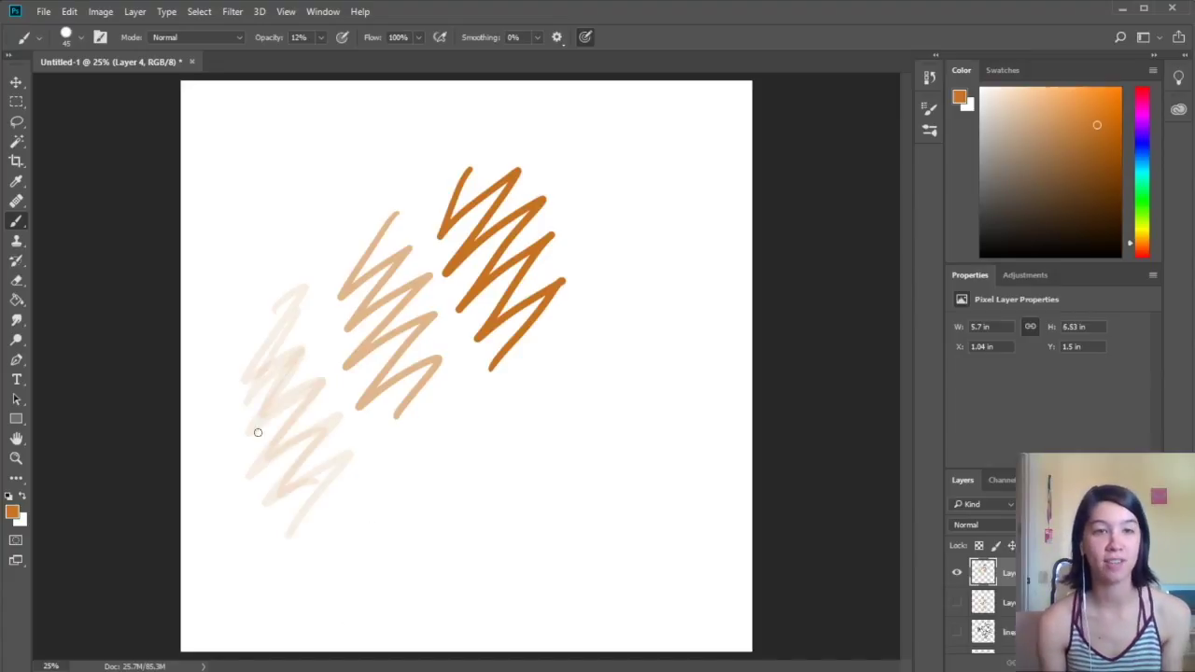
mouse_move(260, 391)
left_mouse_down()
mouse_move(326, 410)
mouse_move(278, 571)
left_mouse_up()
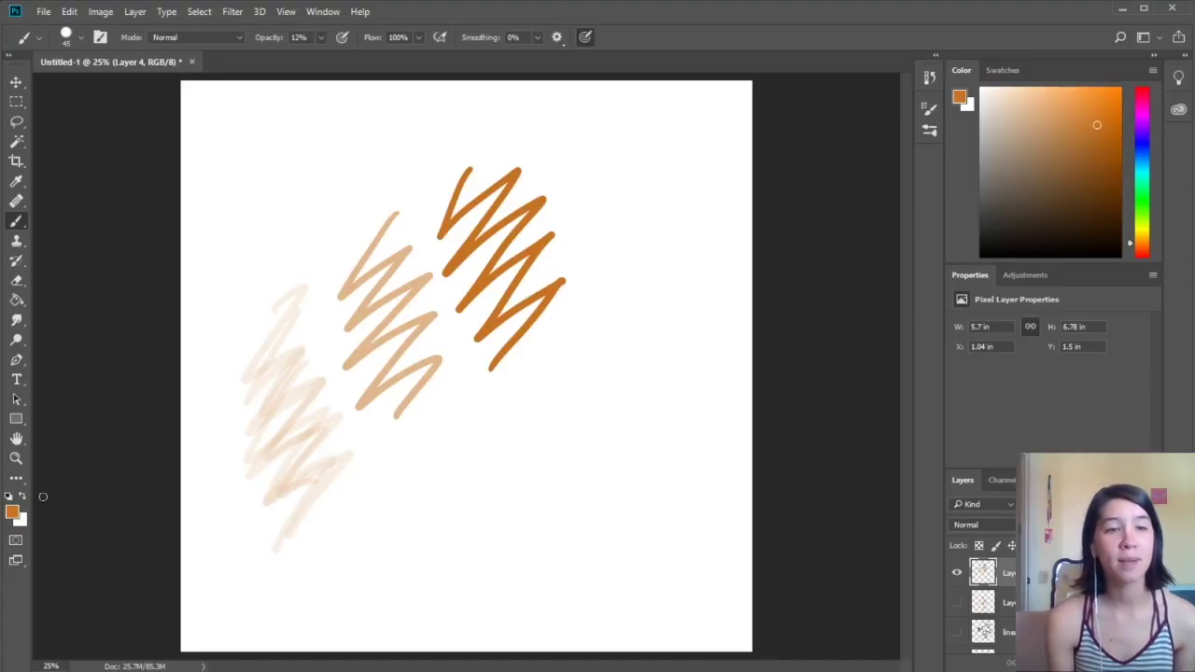
Set the foreground color to #cbb096 and the brush opacity to 100%, and scribble a dense patch above the faint zigzags.
left_click(12, 512)
left_click(334, 269)
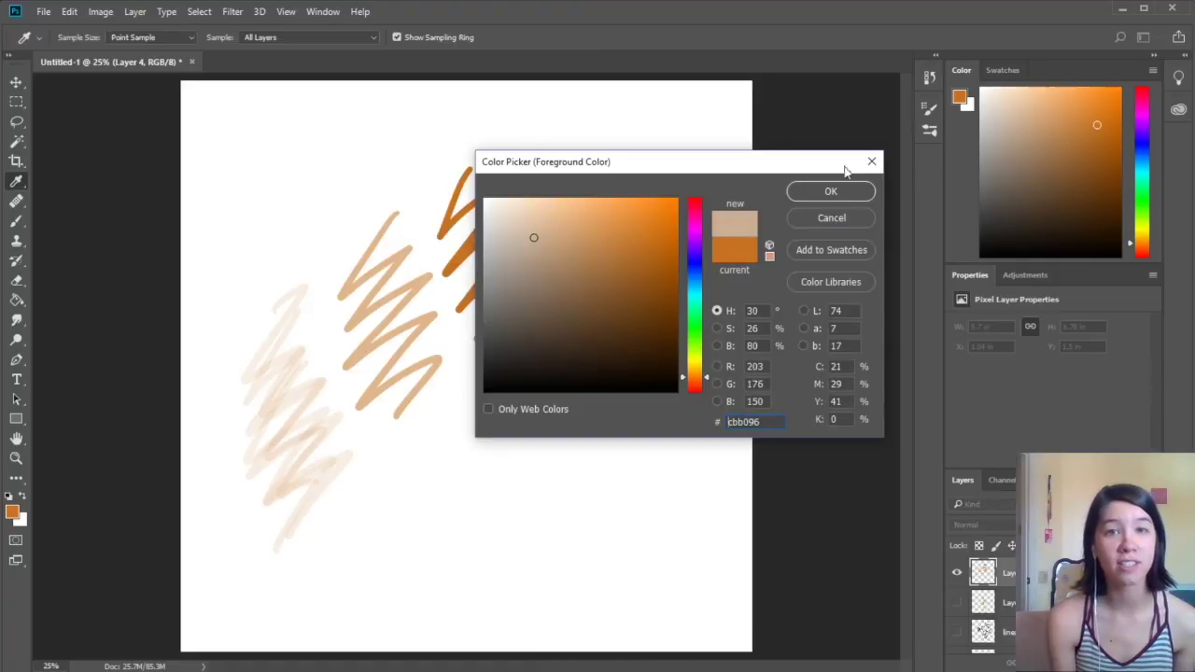
left_click(830, 191)
left_click(323, 38)
left_click_drag(334, 56, 436, 60)
mouse_move(320, 146)
left_mouse_down()
mouse_move(275, 219)
mouse_move(269, 254)
left_mouse_up()
mouse_move(278, 199)
left_mouse_down()
mouse_move(366, 143)
mouse_move(346, 202)
left_mouse_up()
mouse_move(325, 148)
left_mouse_down()
mouse_move(258, 231)
mouse_move(346, 202)
left_mouse_up()
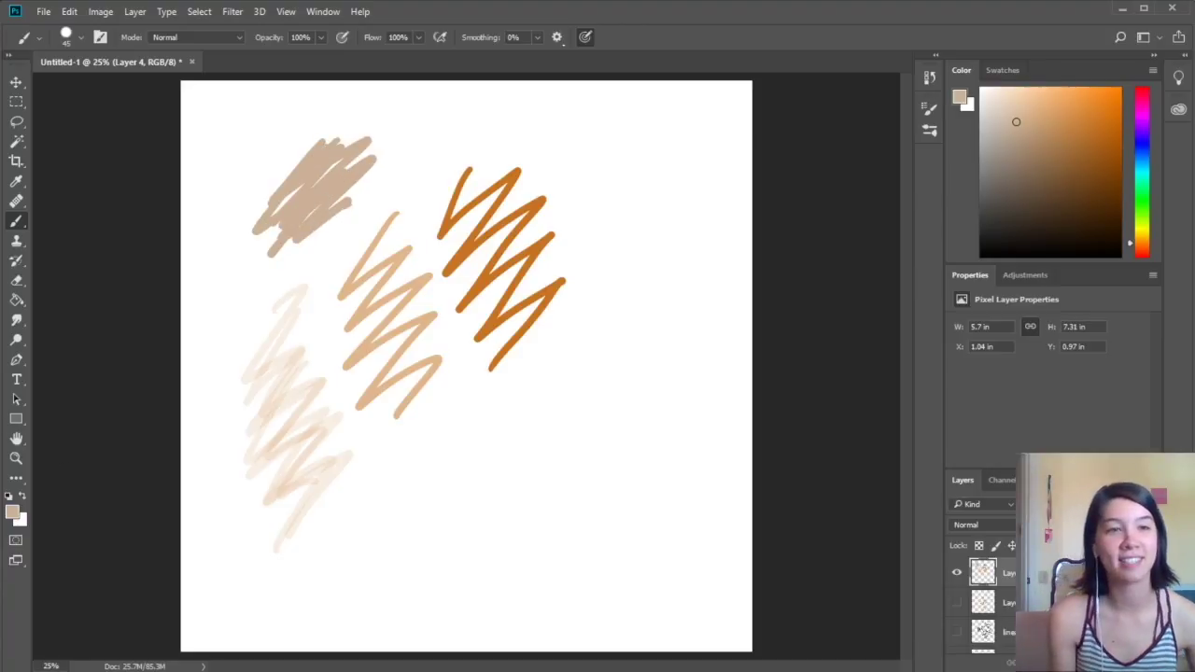
Set up the Smudge tool with the Kyle's Paintbox - Wet Blender 50 brush at 200 px.
left_click(18, 322)
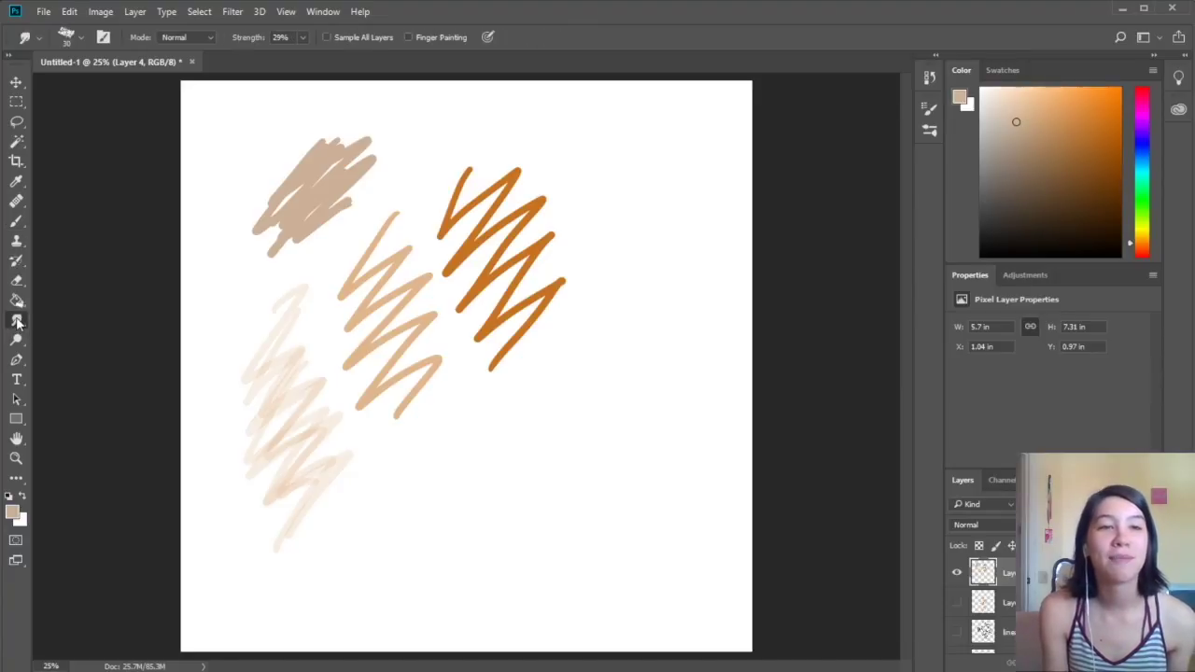
right_click(17, 321)
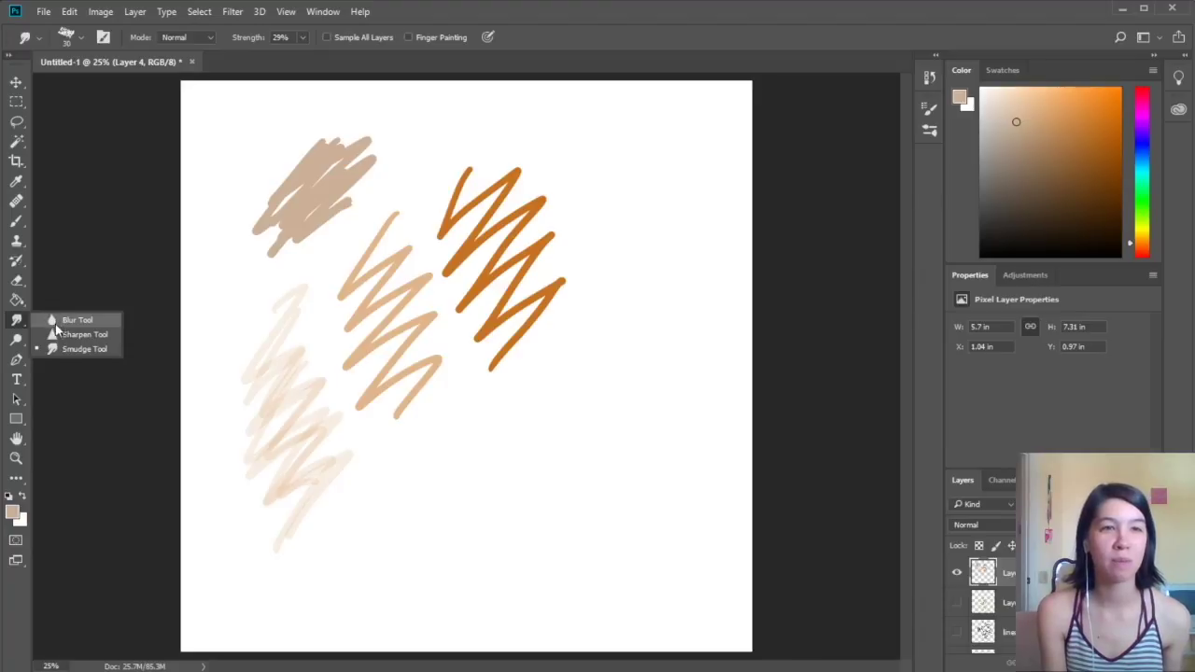
left_click(16, 325)
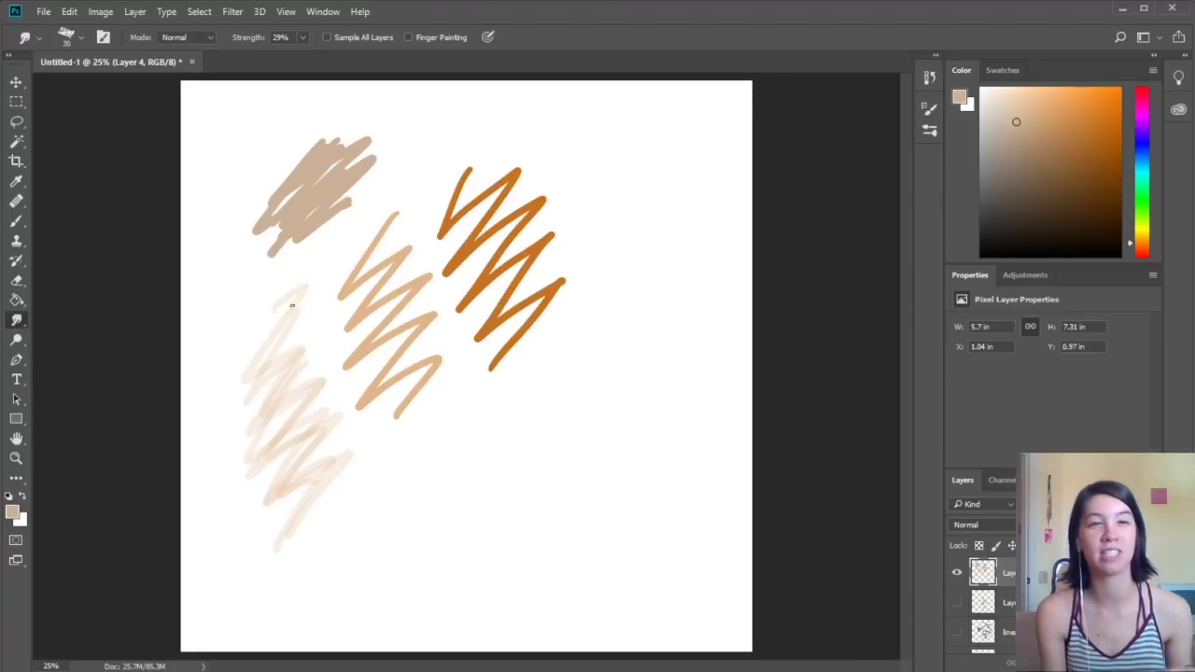
left_click(64, 37)
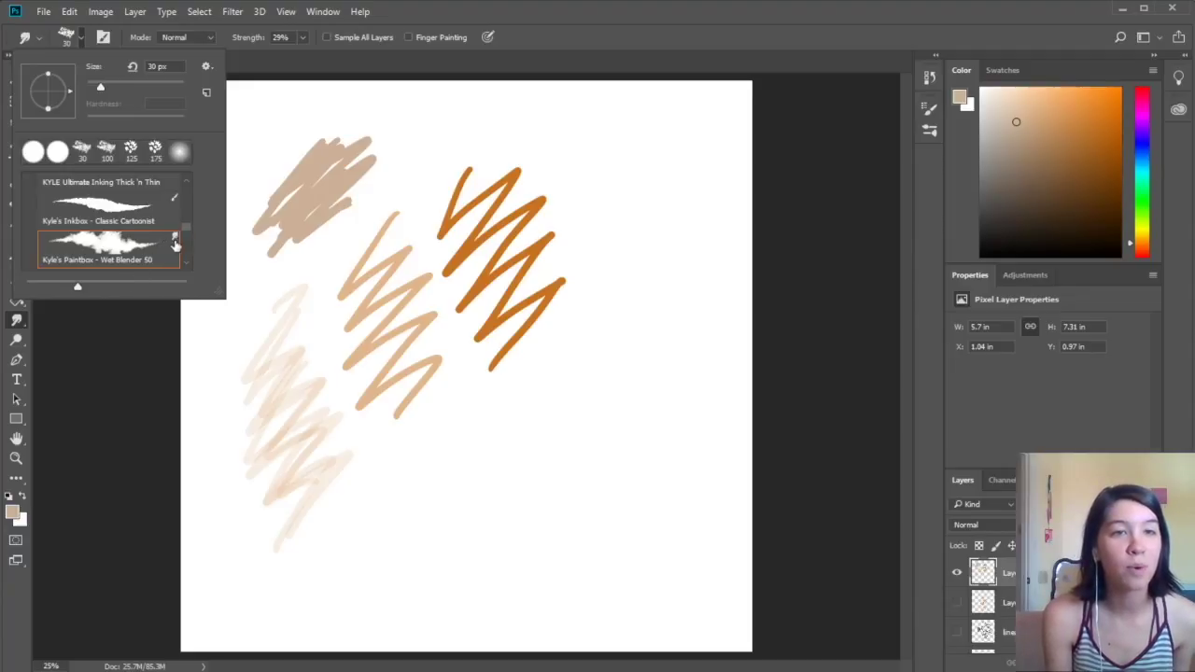
left_click_drag(184, 227, 184, 261)
scroll(185, 247, "down", 1)
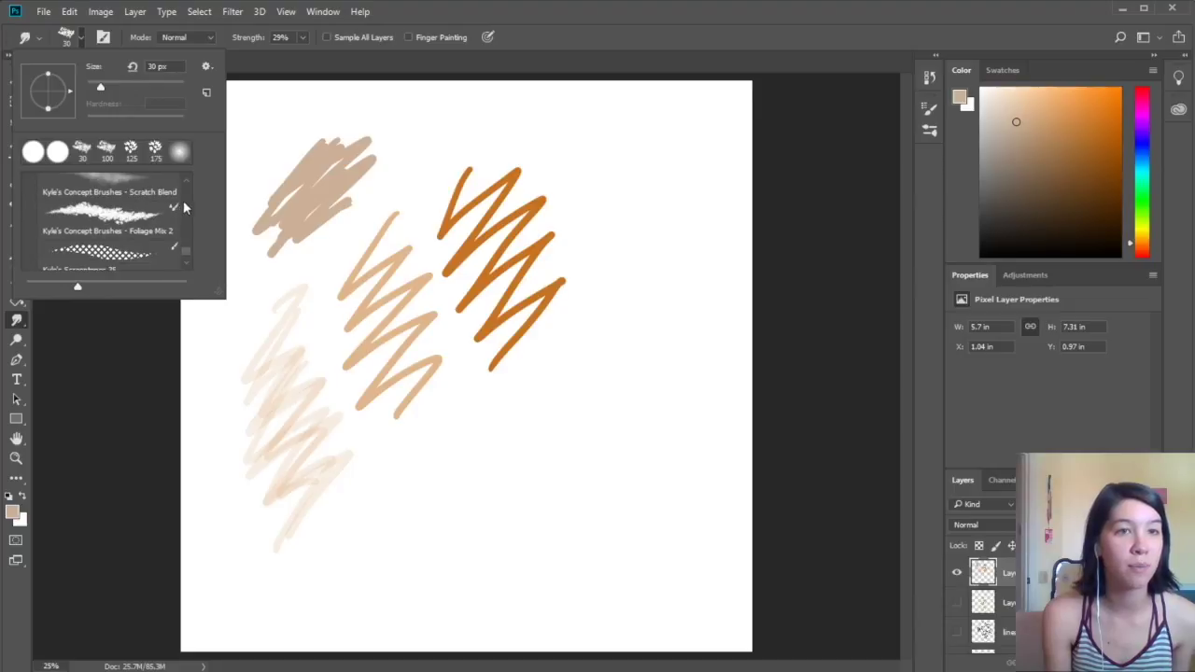
left_click_drag(187, 265, 189, 228)
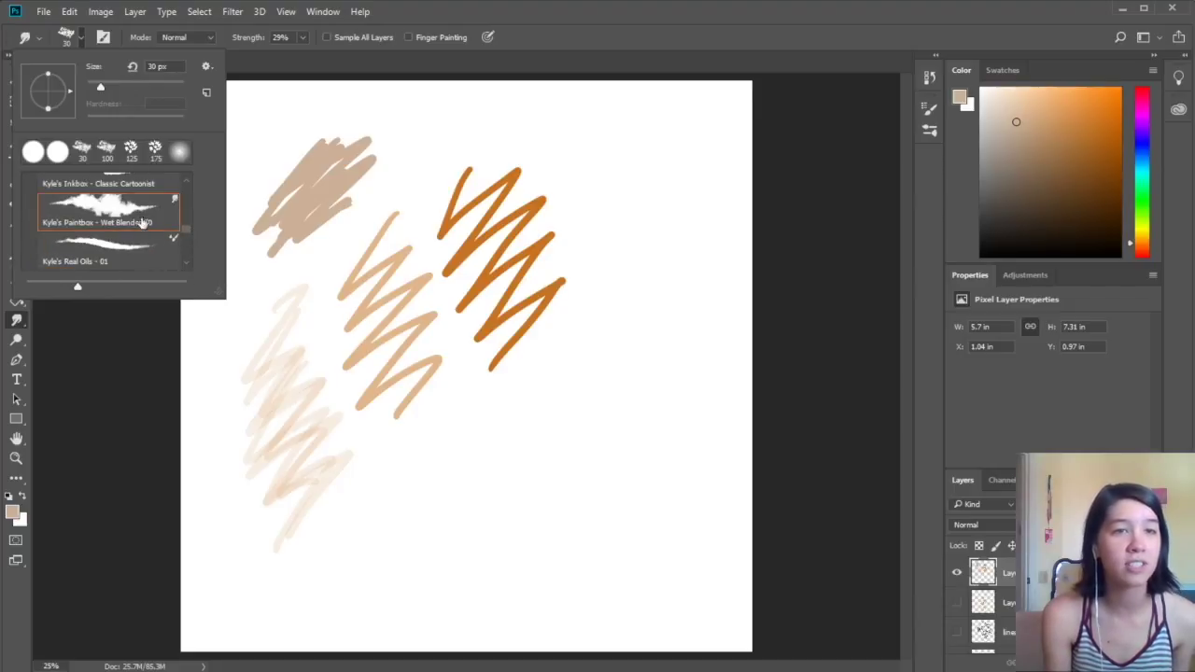
left_click(123, 213)
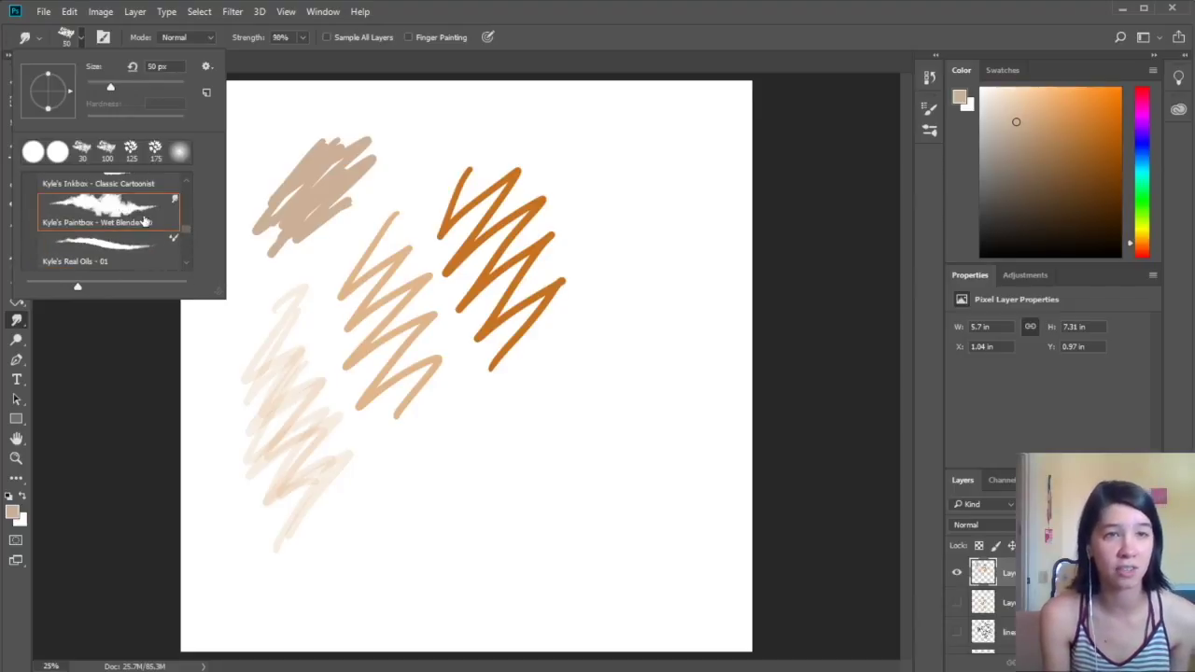
left_click(73, 42)
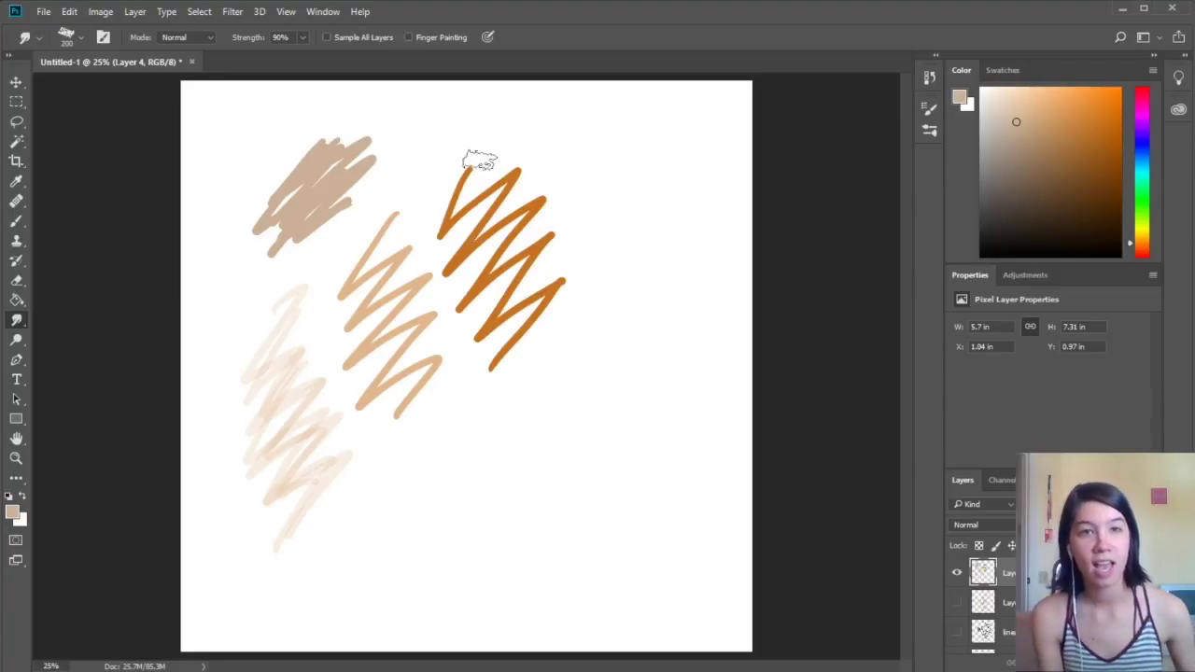
Smudge the dark and medium orange zigzags into each other, reducing the brush to 150 px for the remaining dark edge.
mouse_move(466, 238)
left_mouse_down()
mouse_move(460, 355)
mouse_move(488, 296)
mouse_move(501, 334)
left_mouse_up()
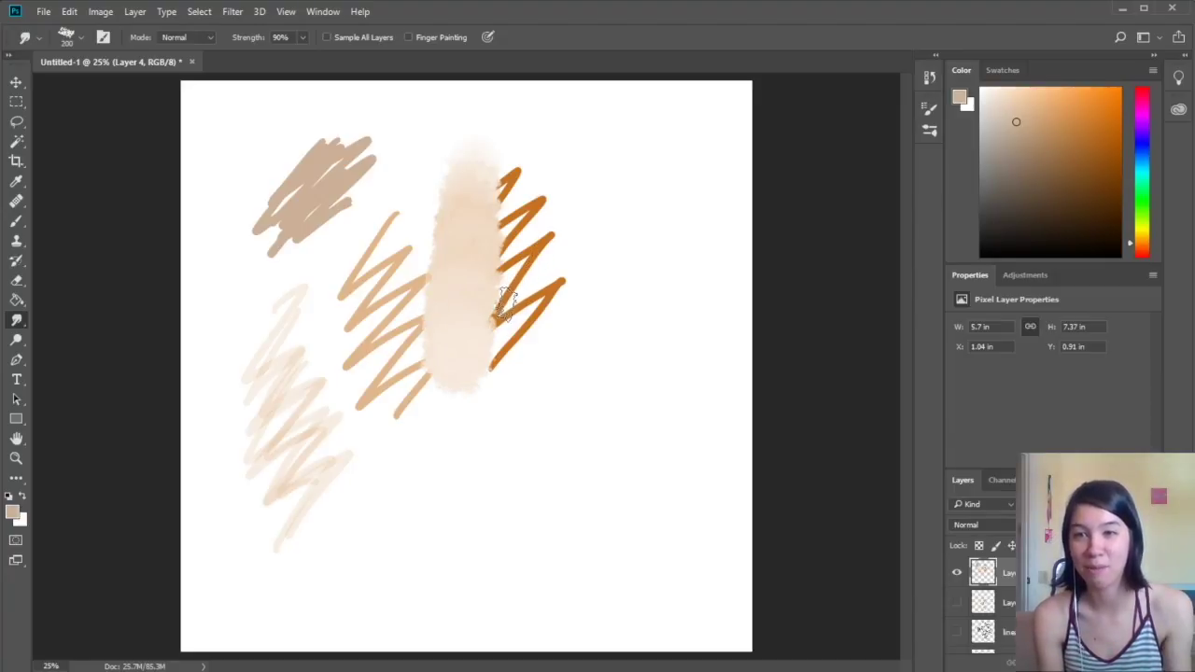
key("bracketleft")
key("bracketleft")
key("bracketleft")
key("bracketleft")
key("bracketleft")
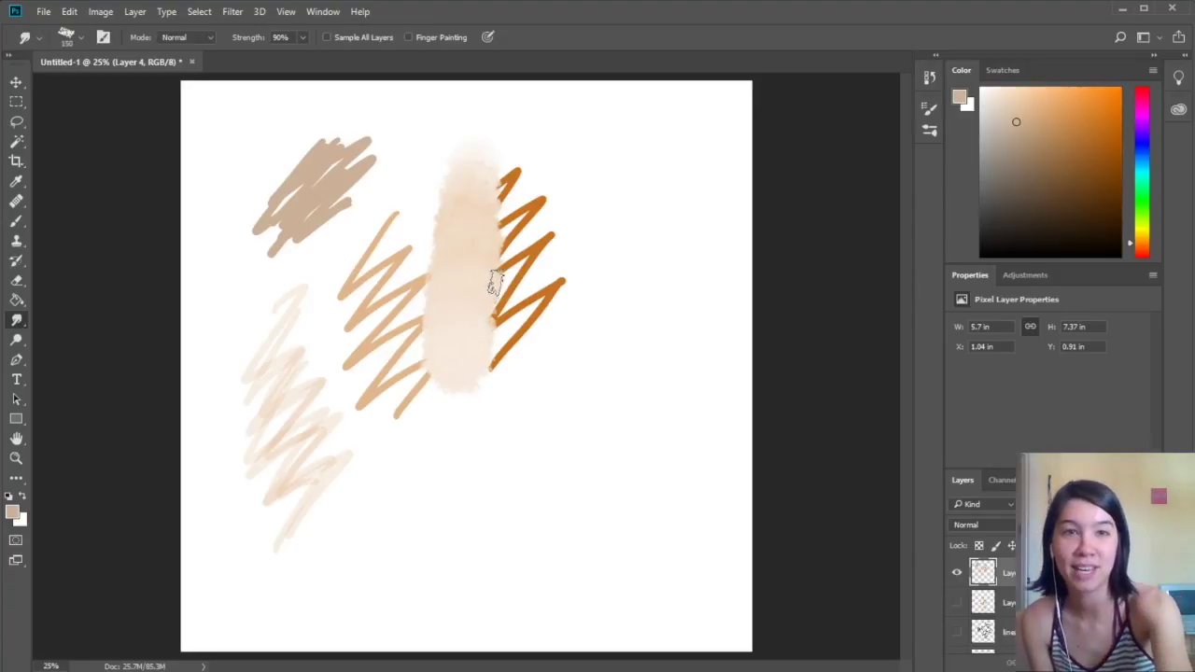
mouse_move(512, 166)
left_mouse_down()
mouse_move(491, 343)
mouse_move(501, 338)
mouse_move(496, 439)
mouse_move(510, 355)
mouse_move(483, 140)
mouse_move(473, 169)
mouse_move(500, 194)
left_mouse_up()
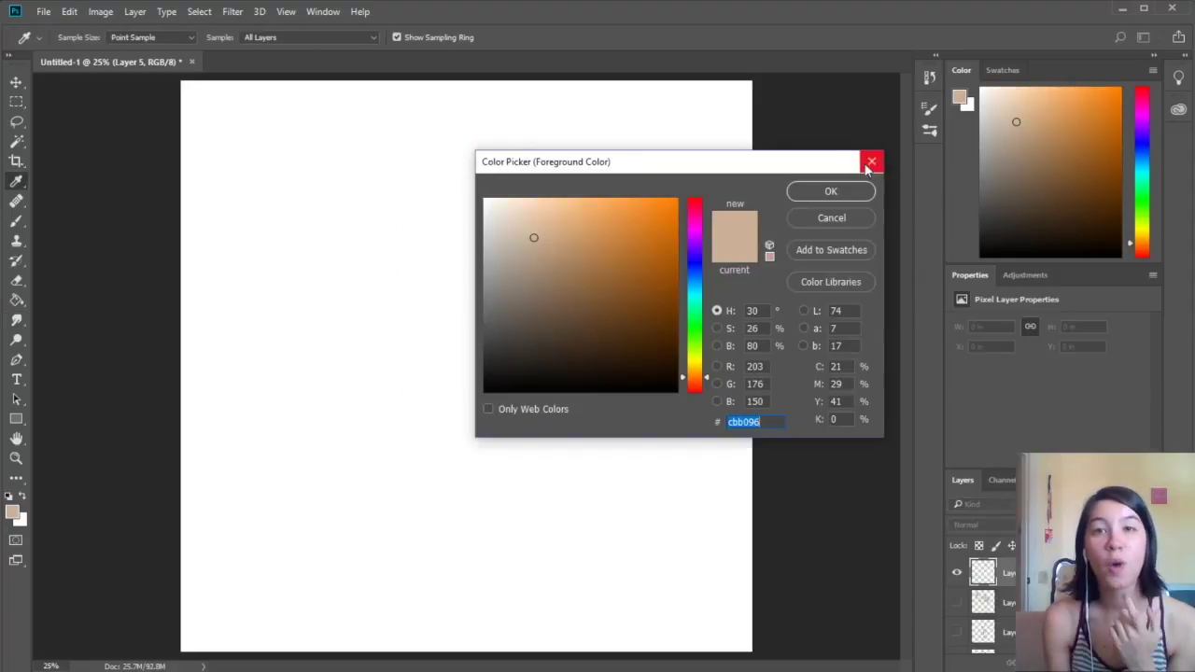
Reset the colors to default black and white and draw three vertical lines about 5 in tall near the canvas's left side.
left_click(870, 162)
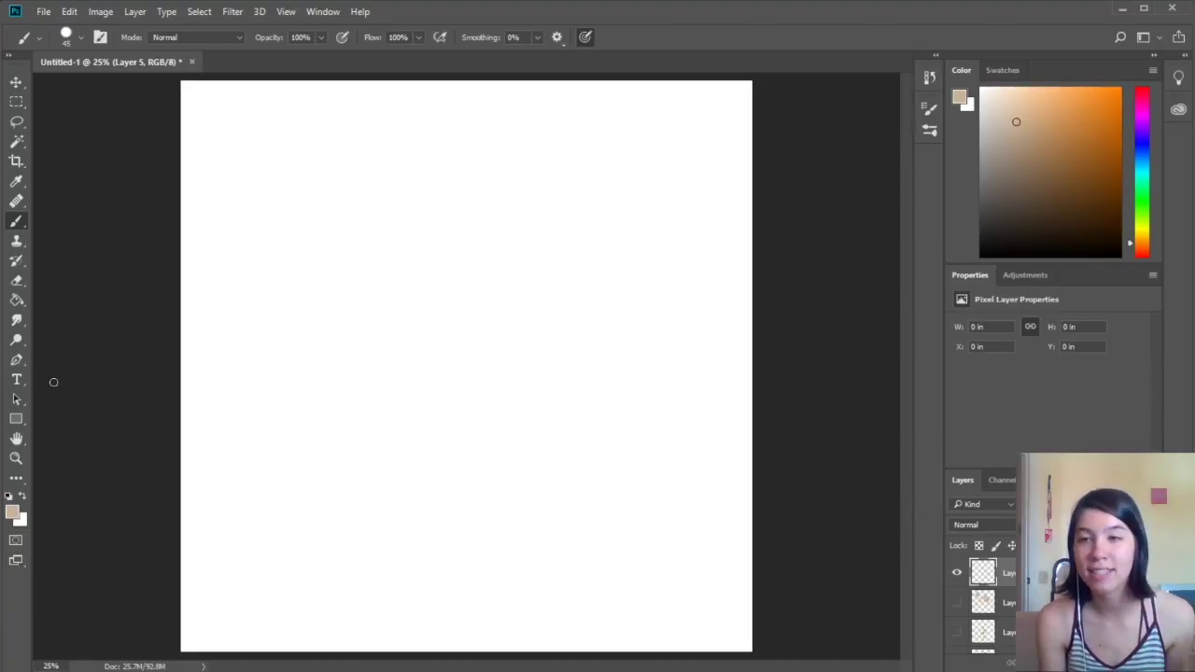
left_click(9, 496)
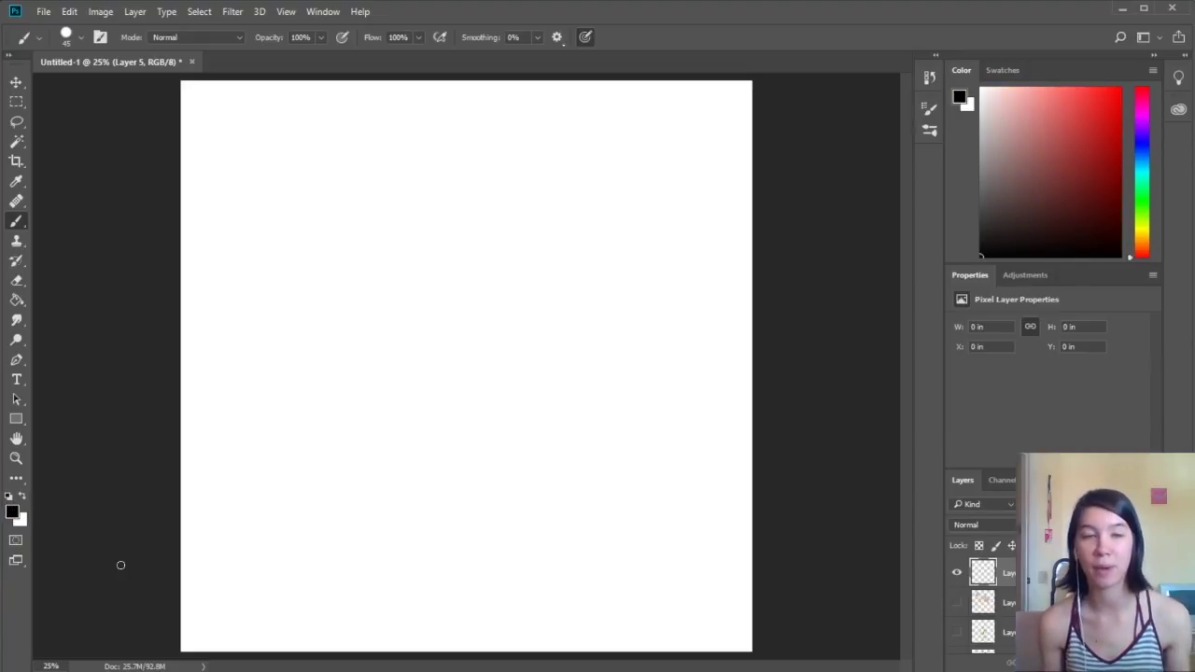
left_click_drag(280, 165, 296, 439)
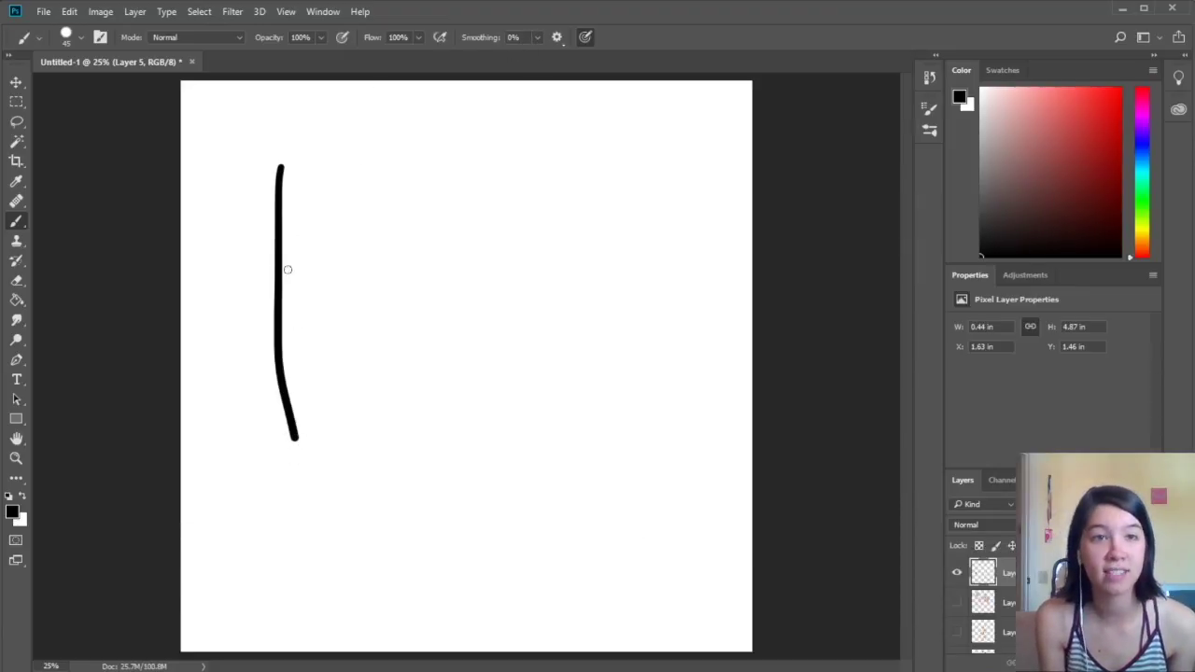
left_click_drag(312, 154, 316, 465)
left_click_drag(335, 170, 343, 447)
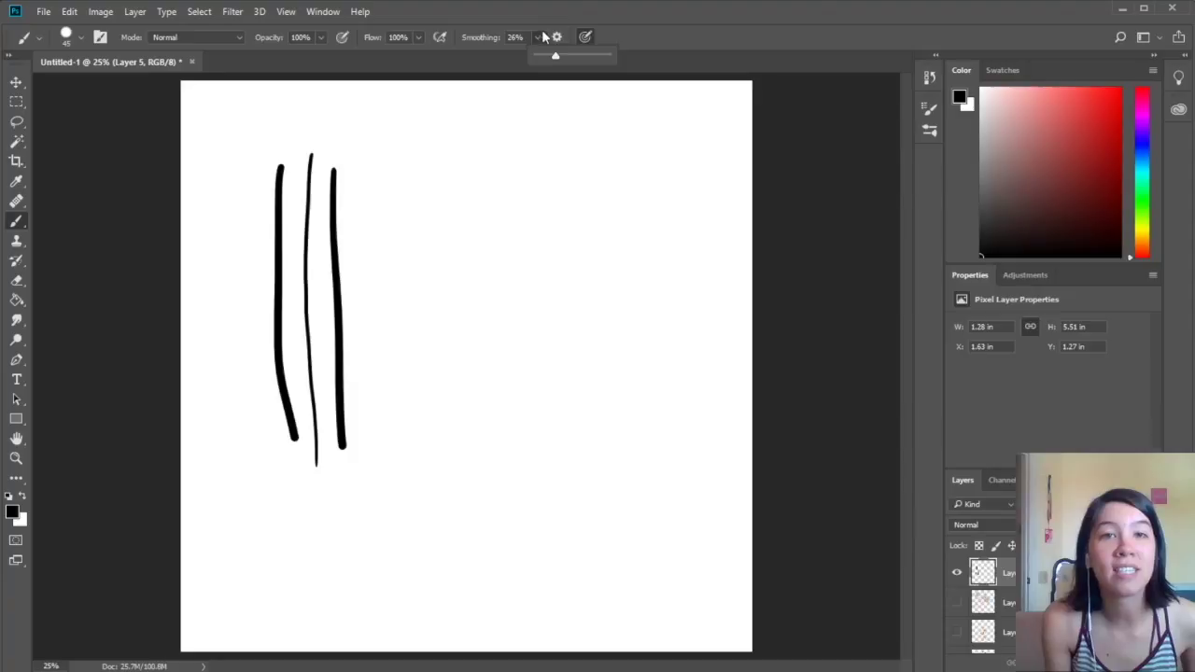
Set the brush smoothing to 26% and draw three more vertical lines, the last one wavy, in the canvas's middle.
mouse_move(411, 148)
left_mouse_down()
mouse_move(402, 248)
mouse_move(418, 462)
left_mouse_up()
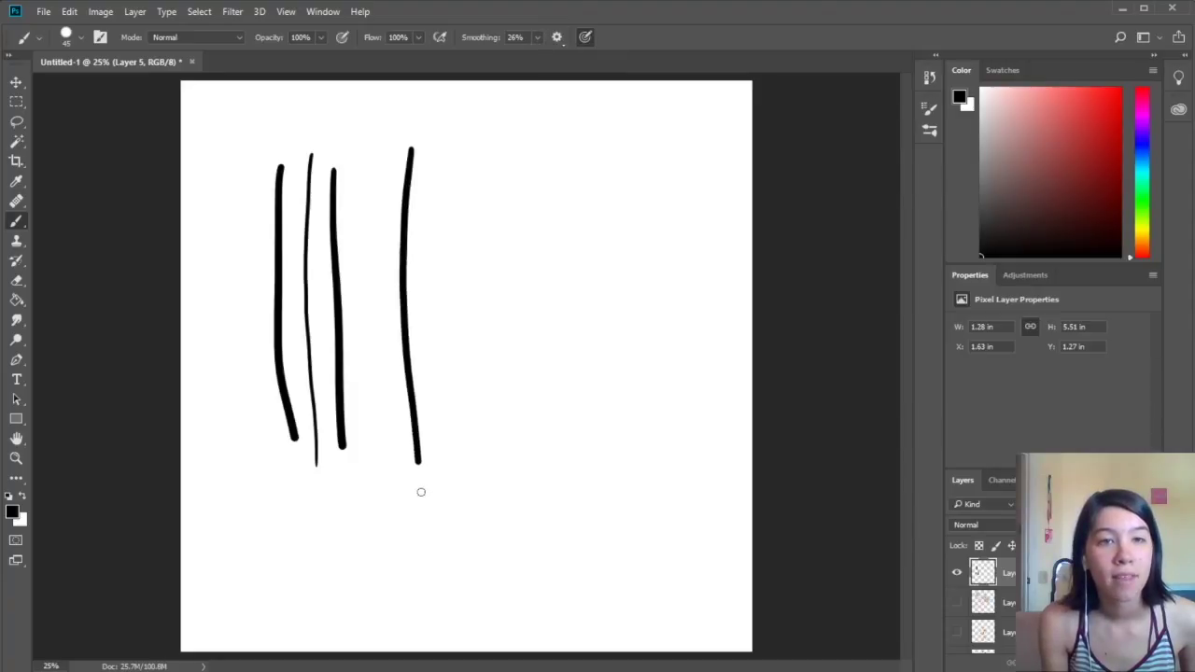
left_click_drag(433, 151, 438, 496)
mouse_move(460, 152)
left_mouse_down()
mouse_move(452, 250)
mouse_move(472, 340)
mouse_move(463, 419)
mouse_move(479, 551)
left_mouse_up()
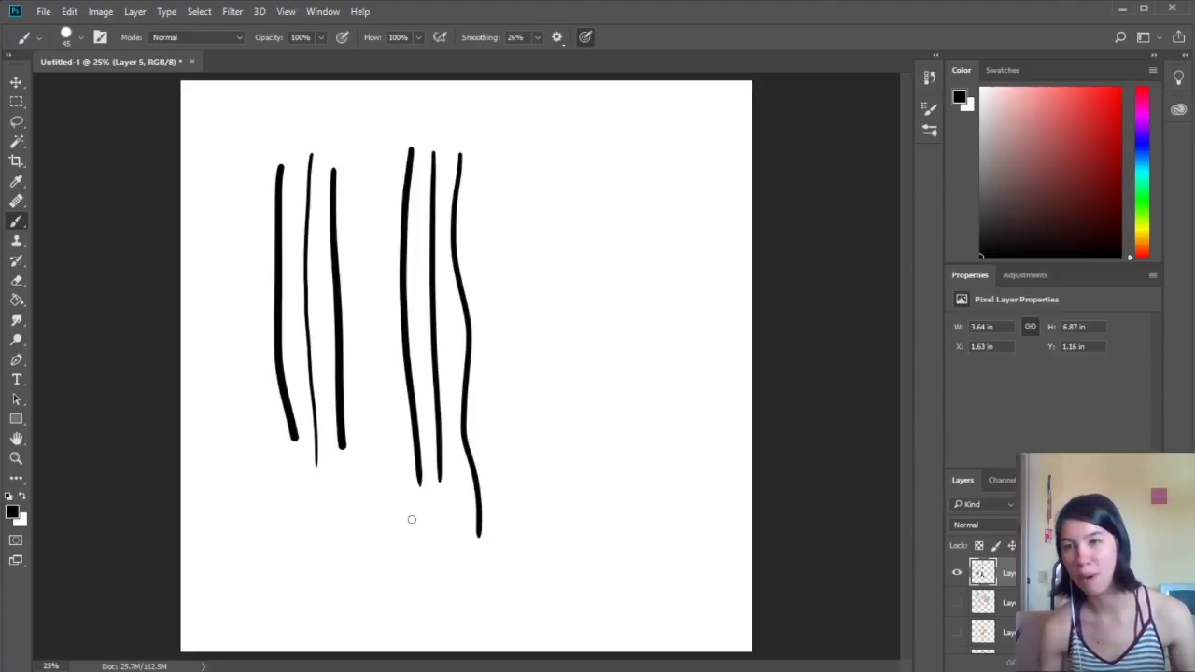
Set the brush smoothing to 56% and draw a third group of three vertical lines with a wavy middle one.
key("alt+5")
key("alt+6")
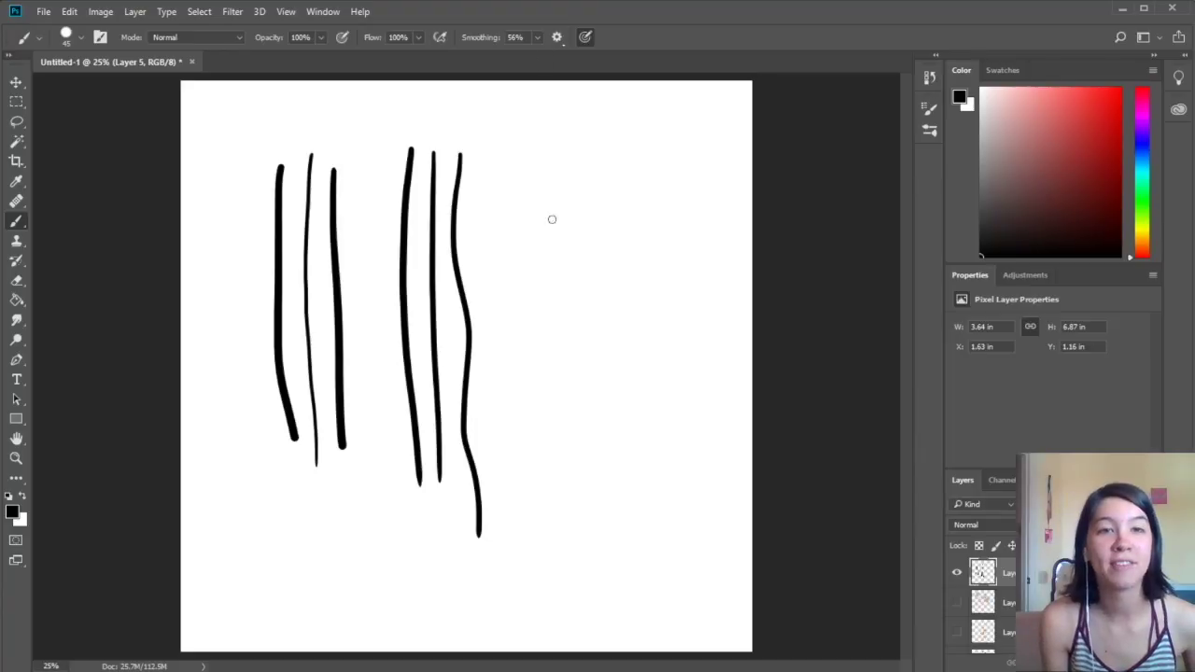
left_click_drag(533, 146, 544, 489)
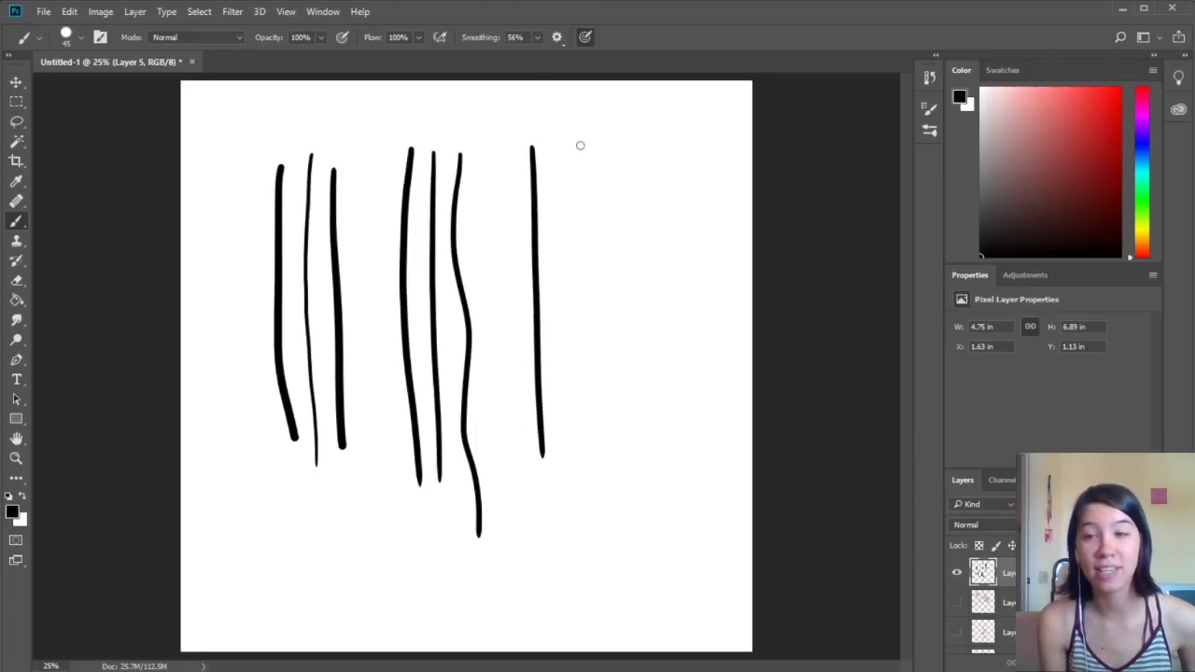
mouse_move(554, 159)
left_mouse_down()
mouse_move(575, 257)
mouse_move(568, 538)
left_mouse_up()
left_click_drag(582, 165, 594, 464)
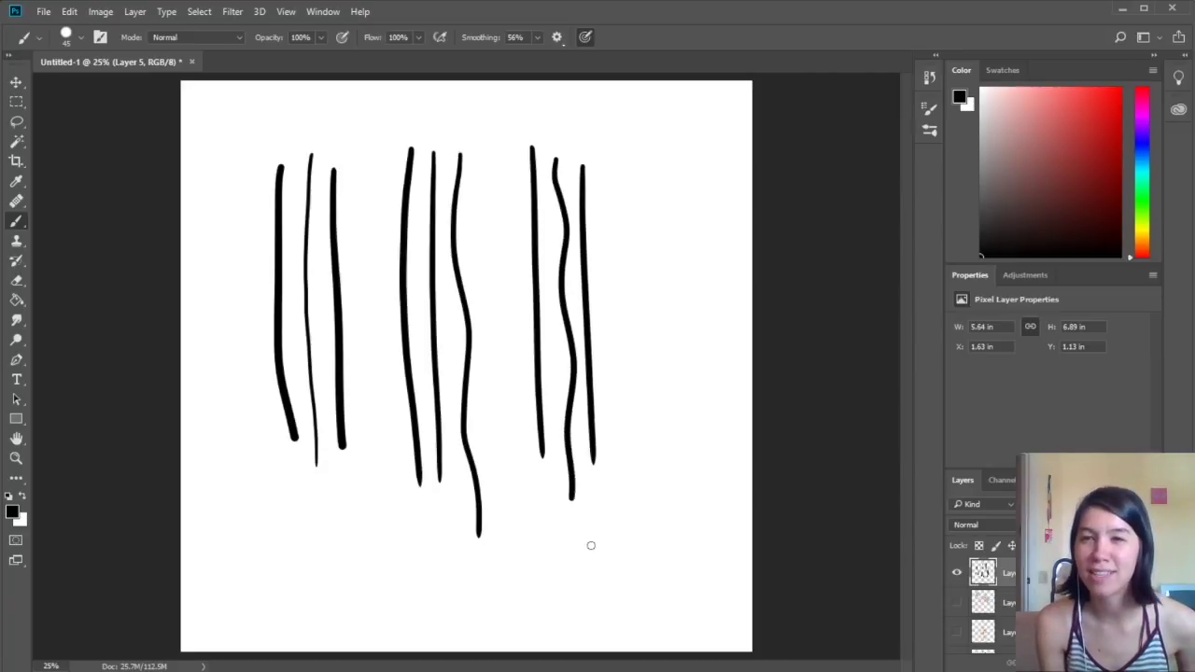
Set the brush smoothing to 80% and draw a group of three vertical lines near the canvas's right edge.
left_click(538, 38)
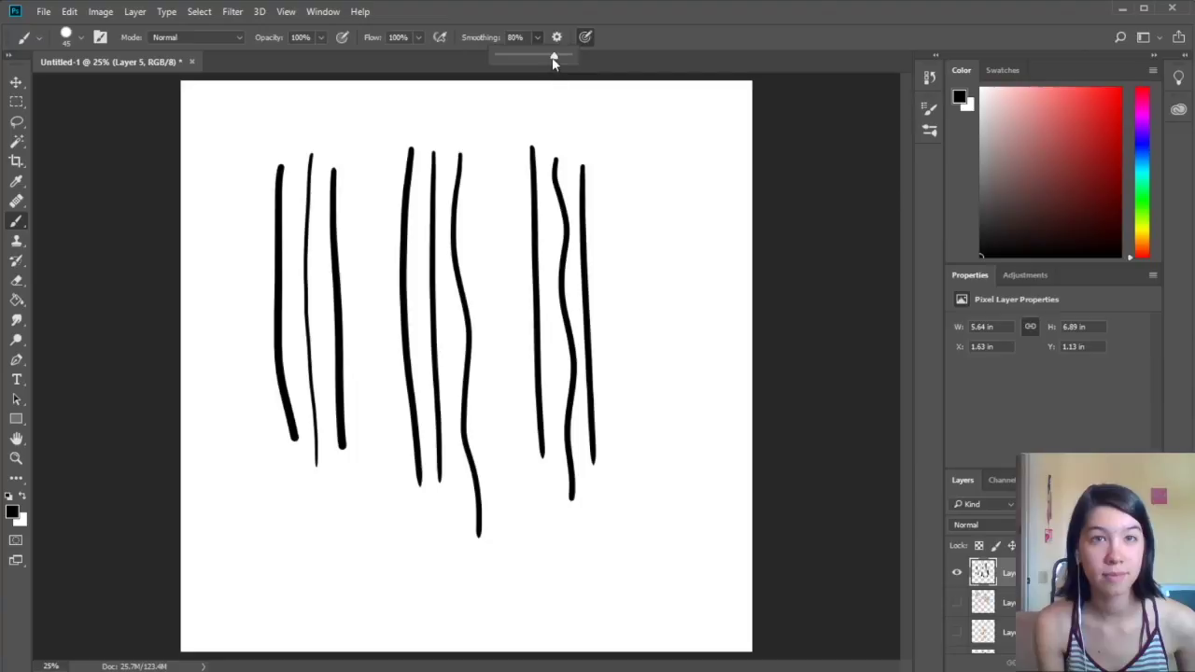
left_click(535, 37)
left_click_drag(653, 168, 651, 535)
mouse_move(675, 192)
left_mouse_down()
mouse_move(695, 241)
mouse_move(678, 309)
mouse_move(692, 537)
left_mouse_up()
left_click_drag(710, 179, 724, 574)
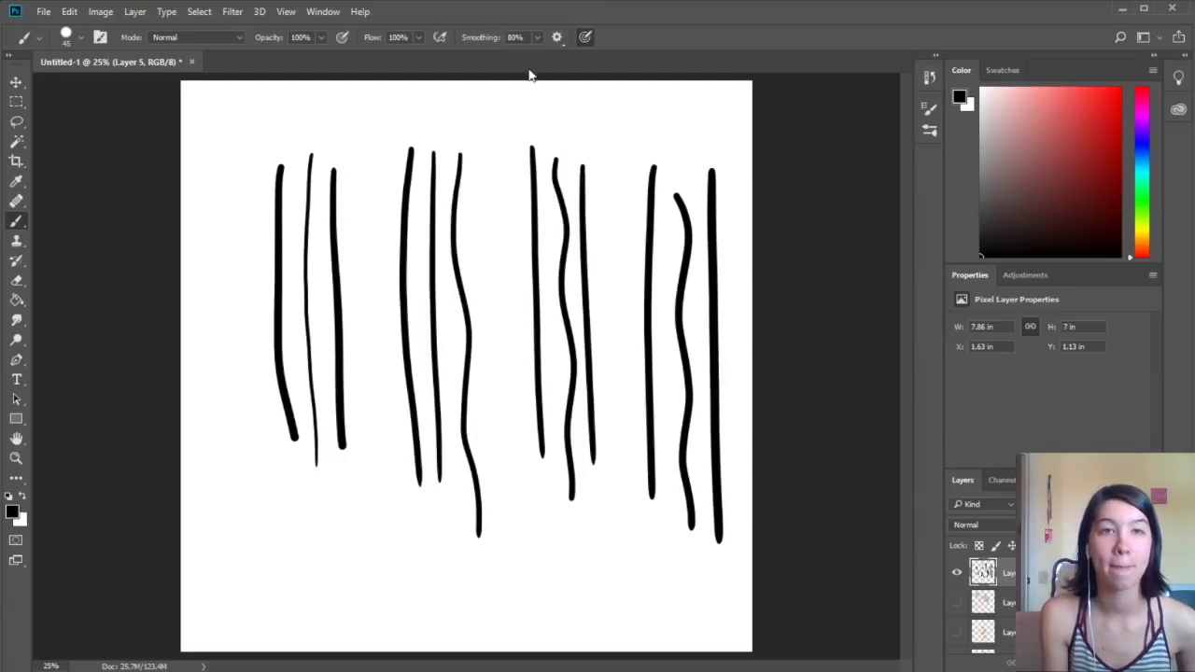
Set the brush smoothing to 100% and draw several long horizontal lines, straight and wavy, across the lower canvas.
left_click(538, 40)
left_click_drag(536, 57, 555, 57)
left_click(532, 40)
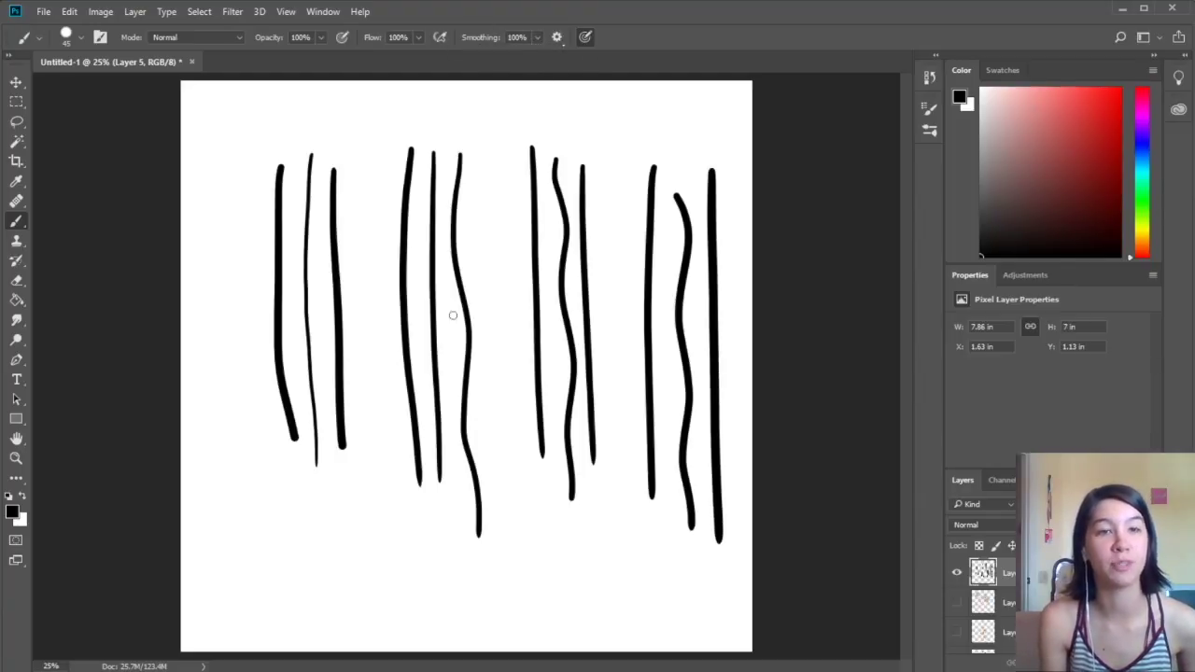
mouse_move(243, 612)
left_mouse_down()
mouse_move(348, 575)
mouse_move(469, 613)
mouse_move(561, 589)
mouse_move(671, 614)
left_mouse_up()
mouse_move(248, 554)
left_mouse_down()
mouse_move(478, 549)
mouse_move(679, 567)
left_mouse_up()
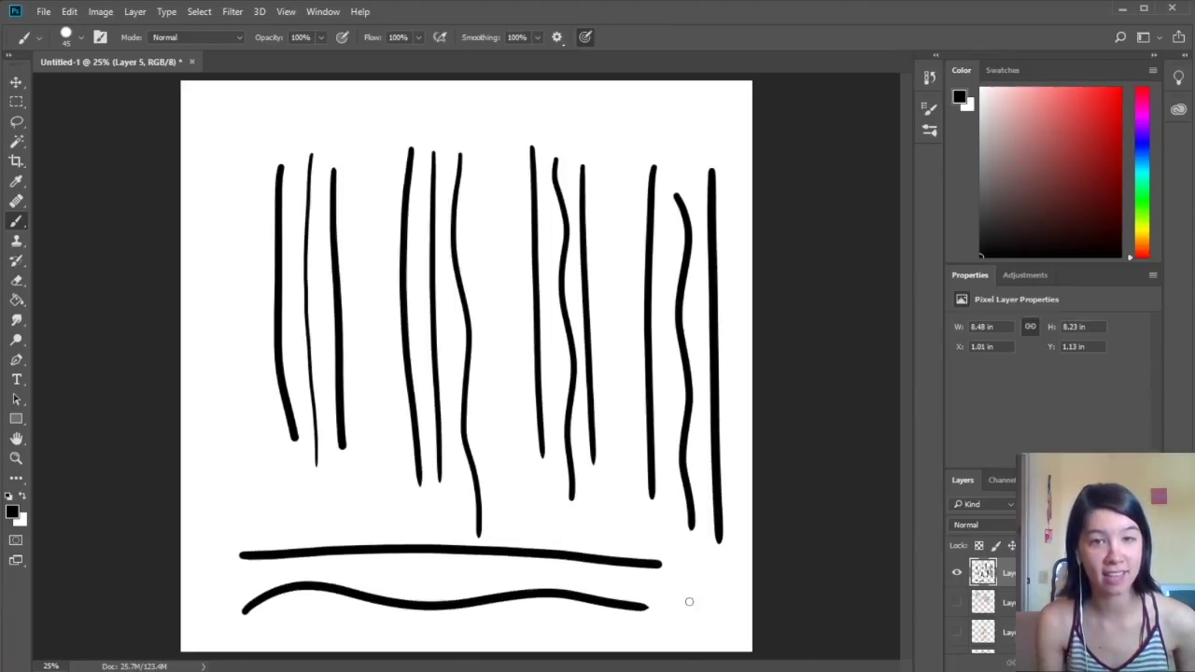
mouse_move(251, 503)
left_mouse_down()
mouse_move(340, 511)
mouse_move(397, 534)
mouse_move(598, 541)
mouse_move(662, 560)
left_mouse_up()
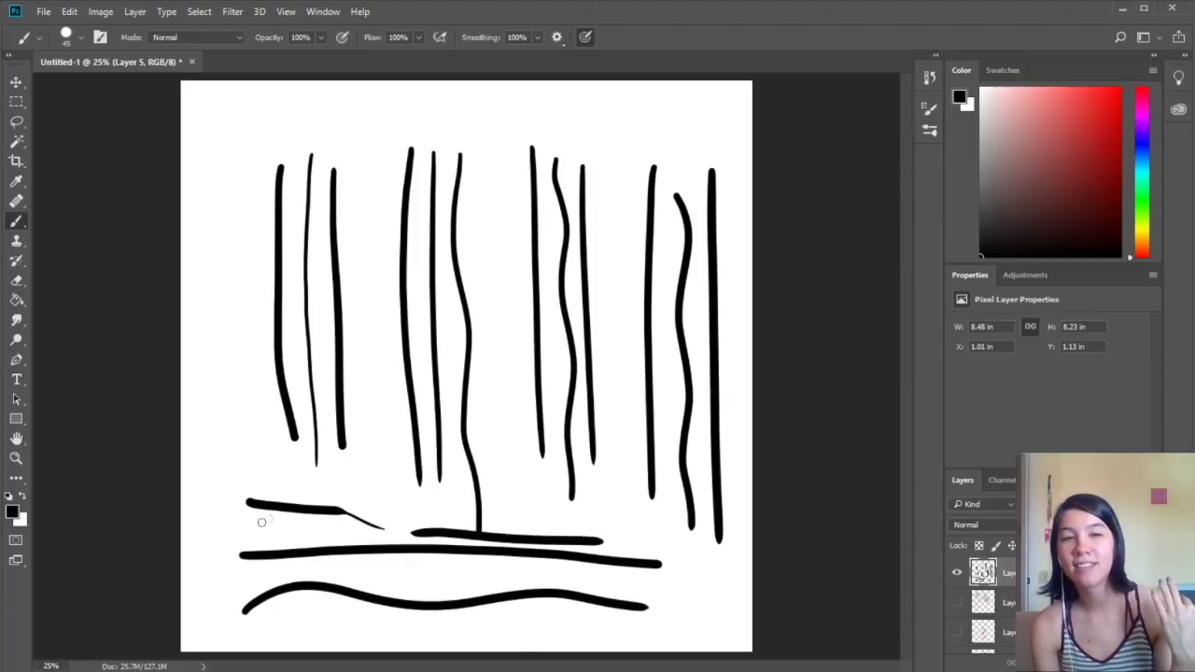
mouse_move(248, 528)
left_mouse_down()
mouse_move(460, 577)
mouse_move(568, 572)
mouse_move(651, 598)
left_mouse_up()
left_click(696, 604)
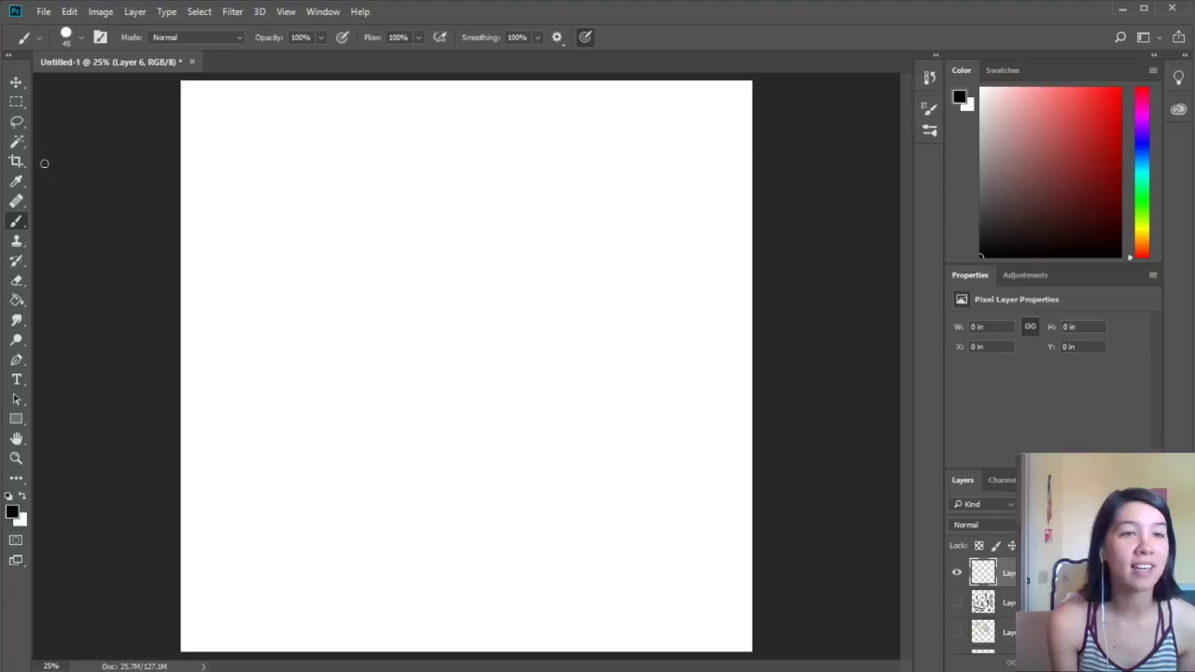
Zoom in on the empty canvas with the Zoom tool and zoom back out to 25%.
left_click(17, 380)
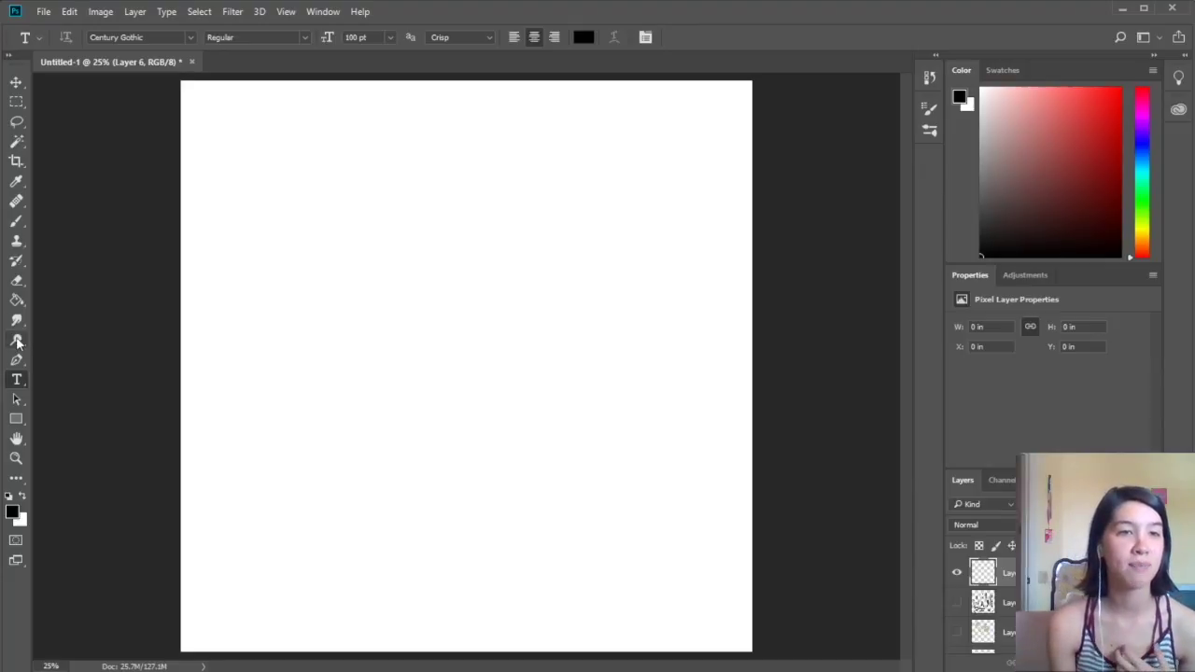
left_click(15, 459)
left_click(397, 345)
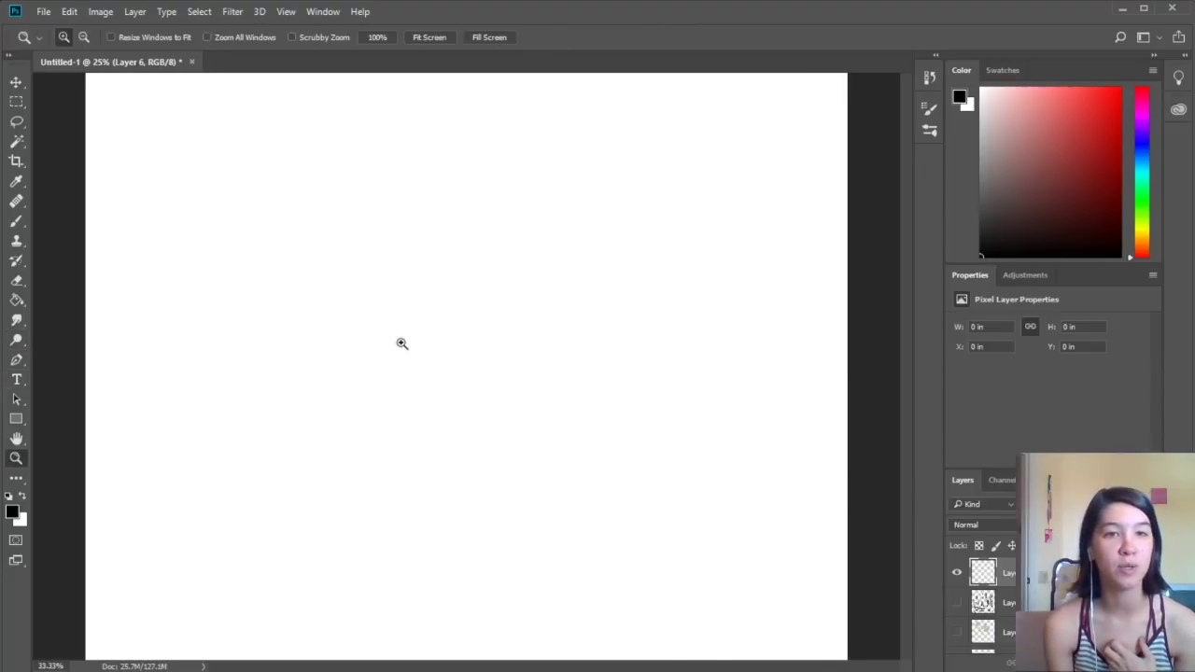
left_click(400, 346)
left_click(84, 37)
left_click(436, 393)
left_click(442, 402)
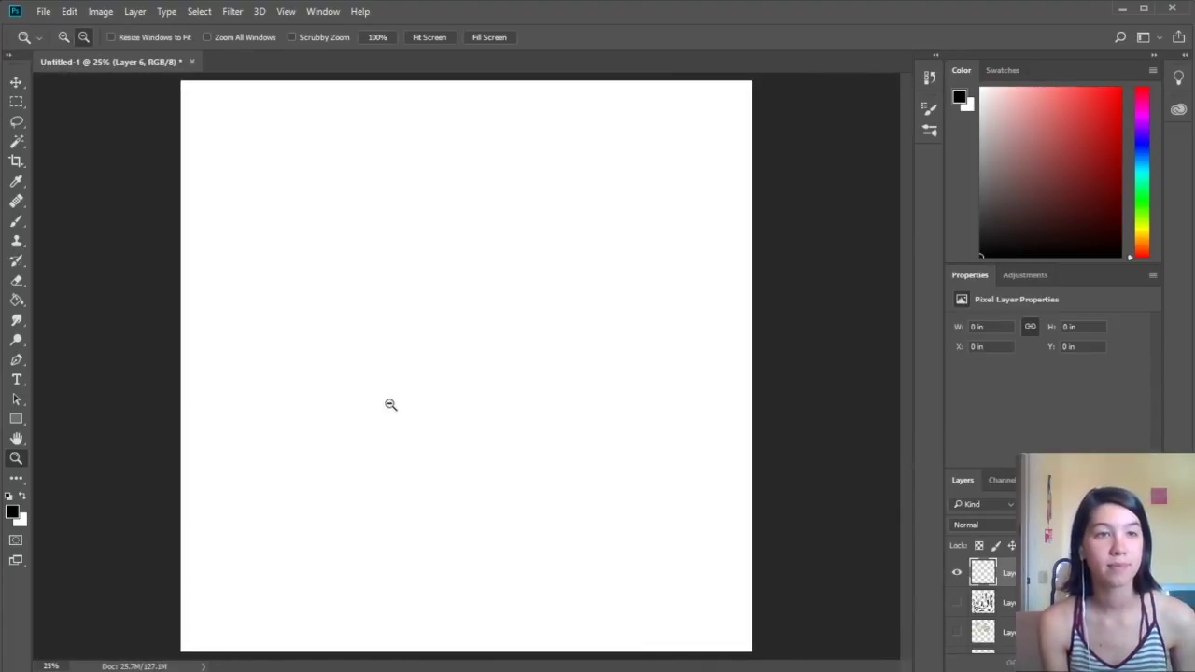